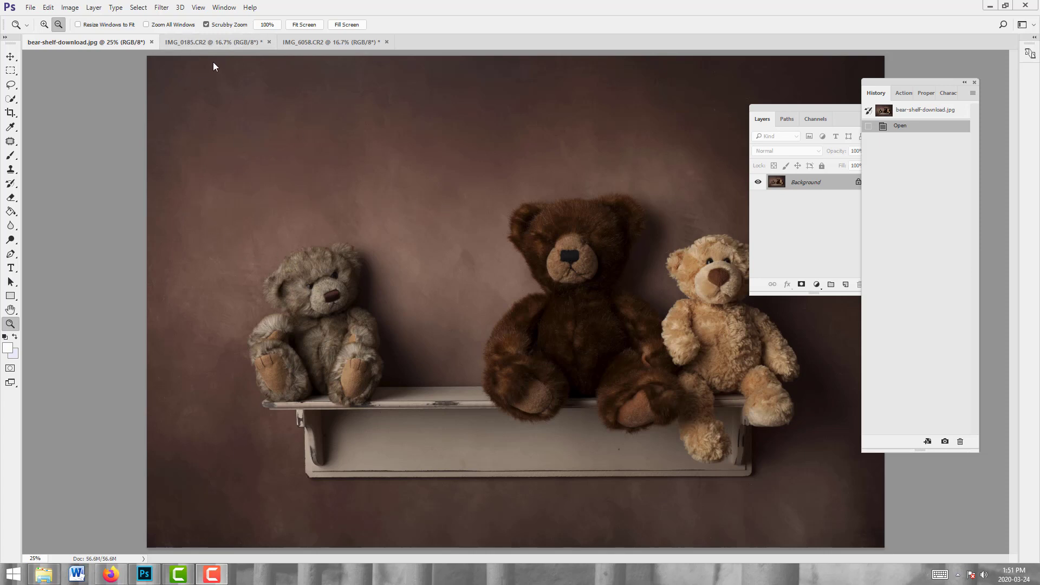
# - Compare the bear-shelf backdrop with the newborn photos IMG_0185.CR2 and IMG_6058.CR2
pyautogui.click(212, 45)
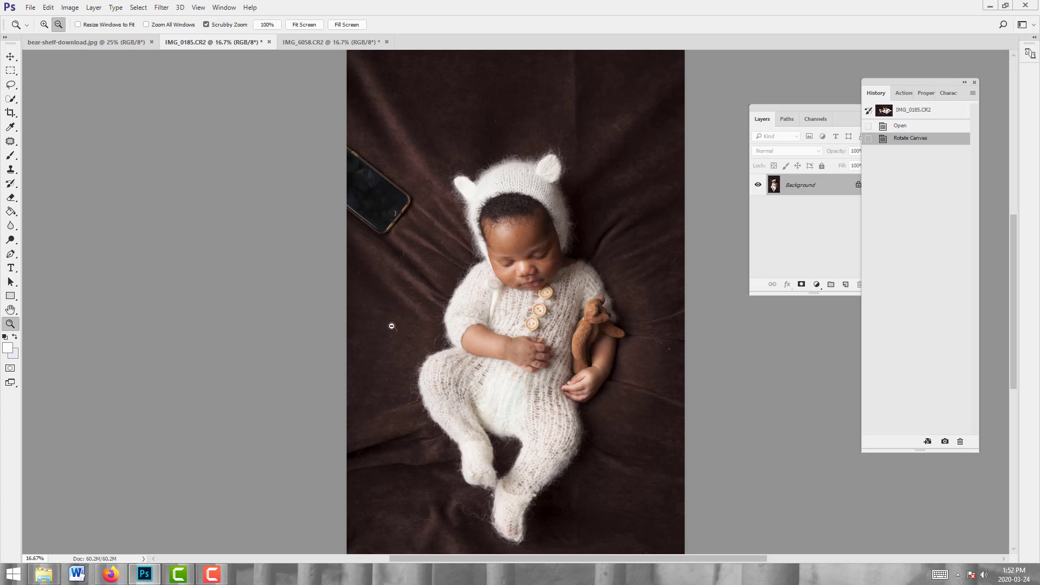
pyautogui.click(86, 42)
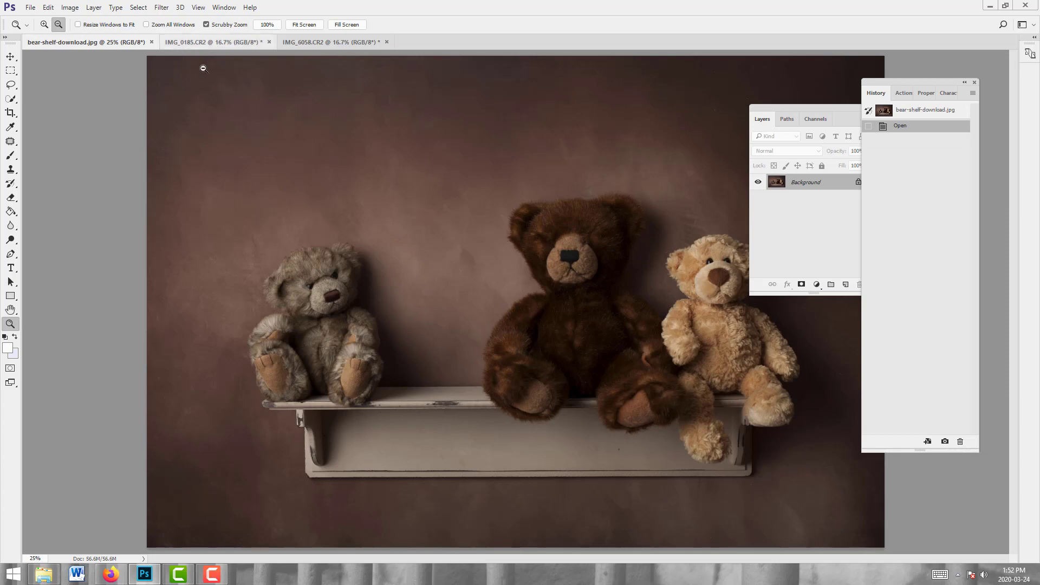
pyautogui.click(212, 43)
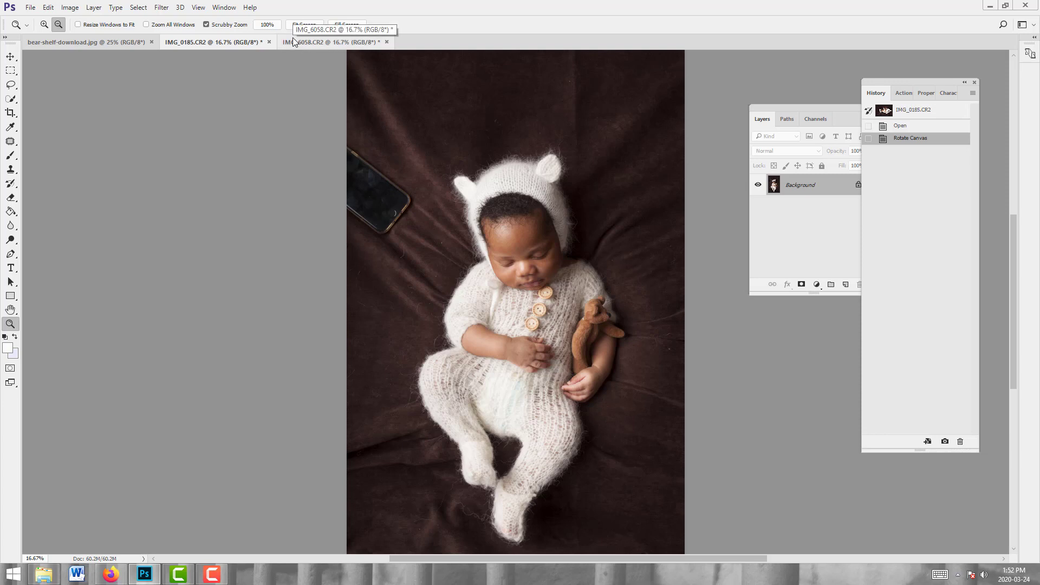
pyautogui.click(328, 44)
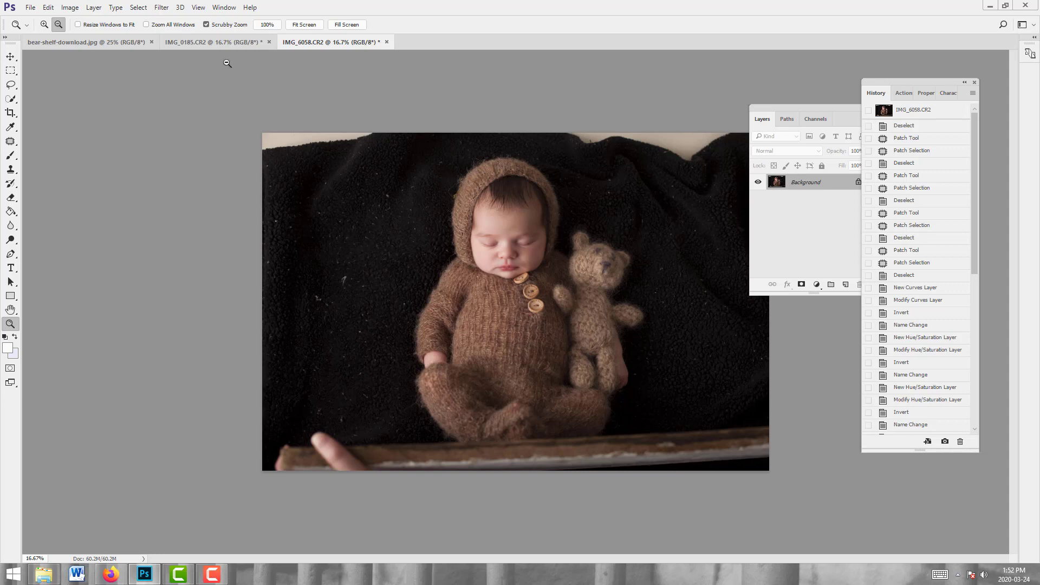
pyautogui.click(202, 45)
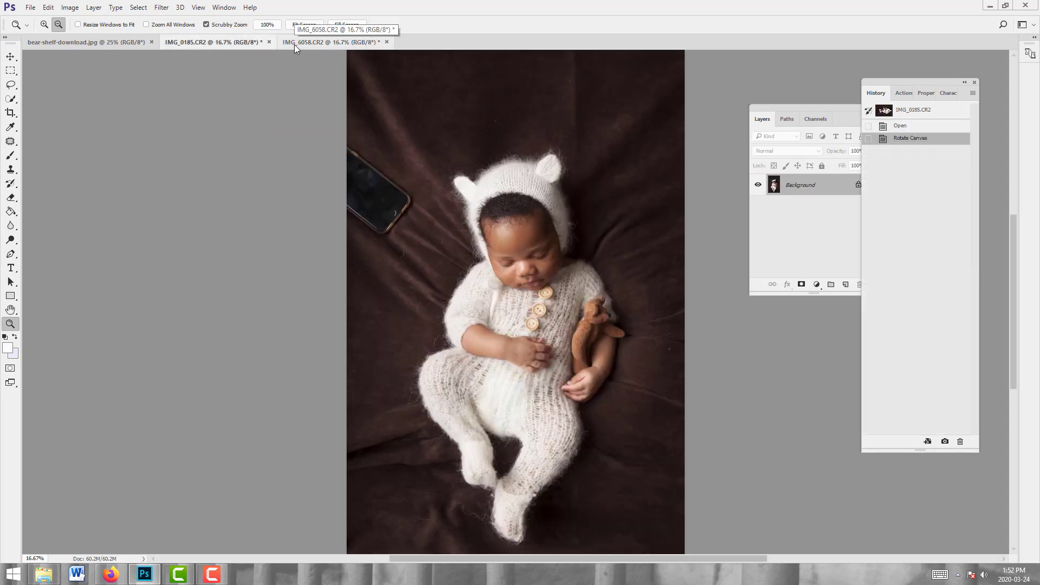
pyautogui.click(295, 44)
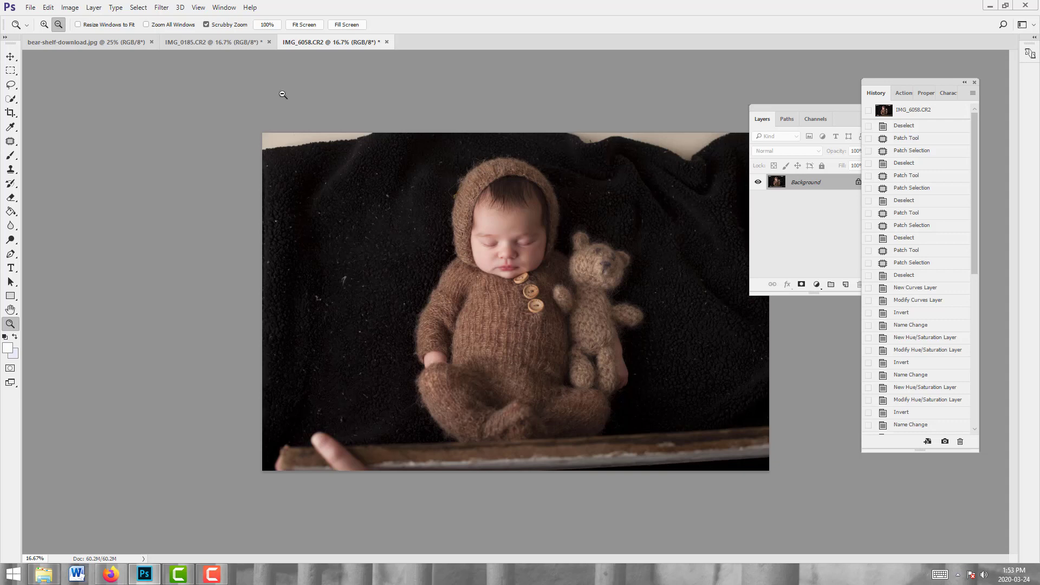
pyautogui.click(131, 43)
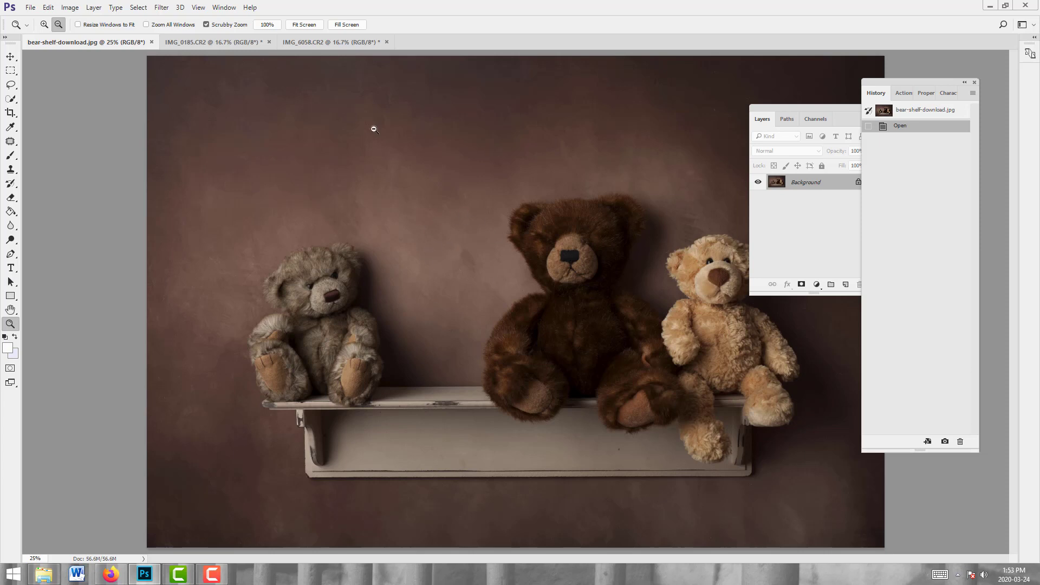
pyautogui.click(325, 44)
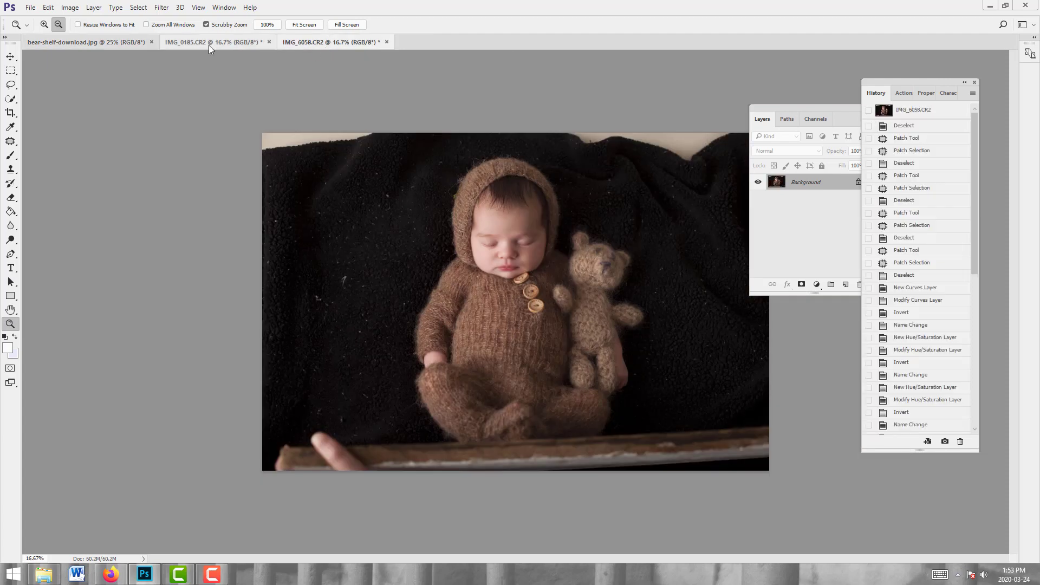
# - In IMG_0185.CR2, lasso loosely around the baby with some blanket and paste a copy onto a new layer
pyautogui.click(209, 43)
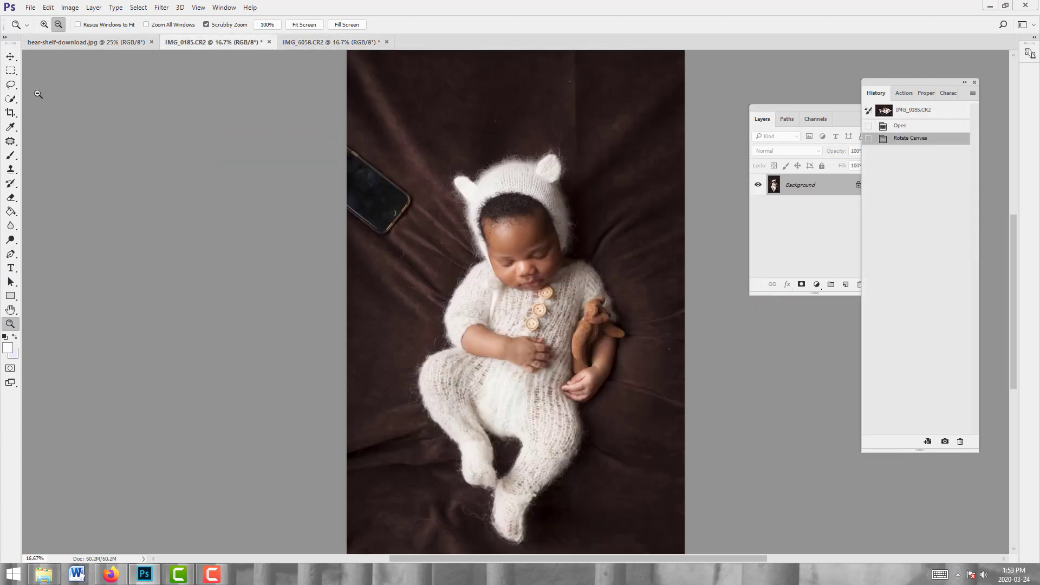
pyautogui.click(15, 85)
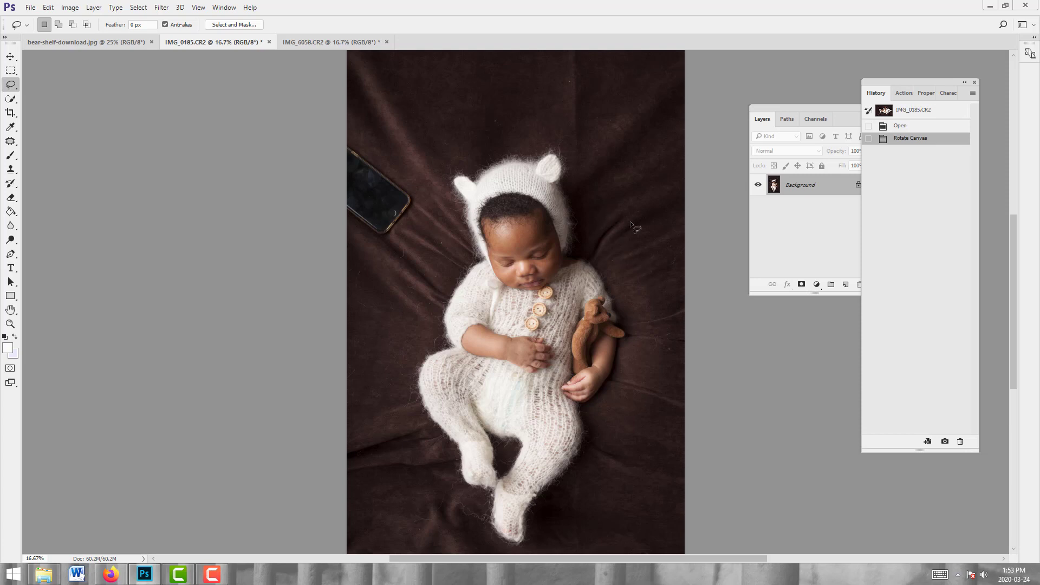
pyautogui.moveTo(628, 210)
pyautogui.mouseDown()
pyautogui.moveTo(609, 158)
pyautogui.moveTo(569, 129)
pyautogui.moveTo(544, 127)
pyautogui.mouseUp()
pyautogui.moveTo(484, 145)
pyautogui.mouseDown()
pyautogui.moveTo(407, 234)
pyautogui.moveTo(383, 288)
pyautogui.moveTo(377, 419)
pyautogui.moveTo(416, 535)
pyautogui.moveTo(458, 555)
pyautogui.moveTo(553, 547)
pyautogui.moveTo(592, 525)
pyautogui.moveTo(616, 493)
pyautogui.moveTo(652, 433)
pyautogui.moveTo(665, 374)
pyautogui.moveTo(631, 211)
pyautogui.mouseUp()
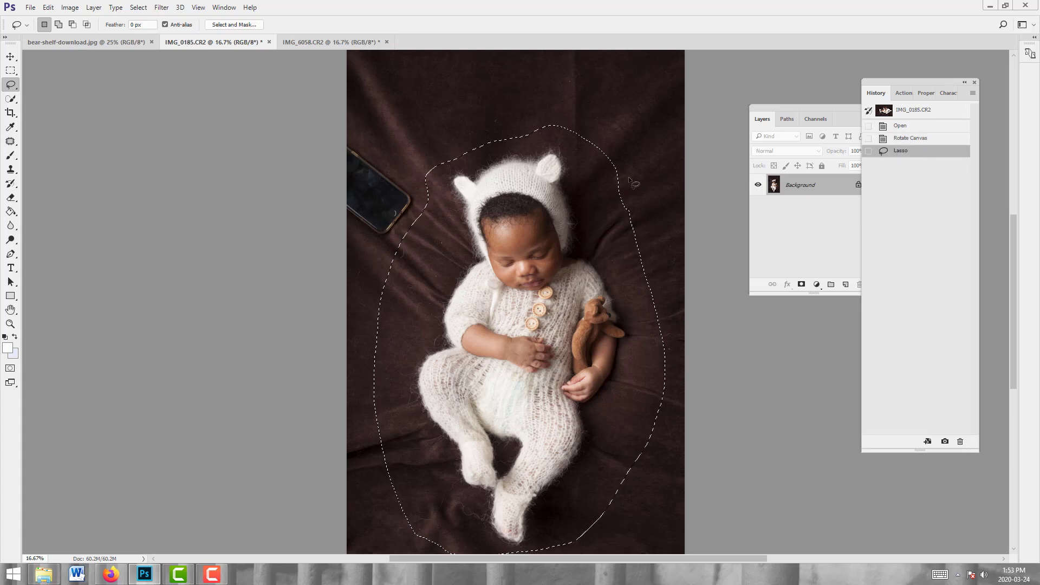
pyautogui.hotkey('ctrl', 'c')
pyautogui.hotkey('ctrl', 'v')
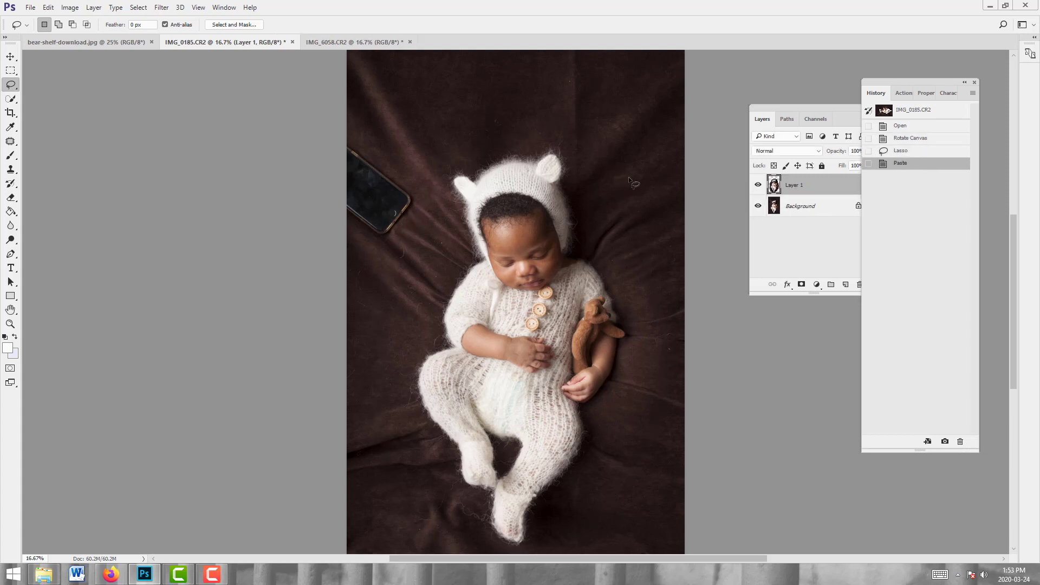
# - Move the baby cutout layer into bear-shelf-download.jpg and reposition it there so the whole head is in view
pyautogui.click(10, 56)
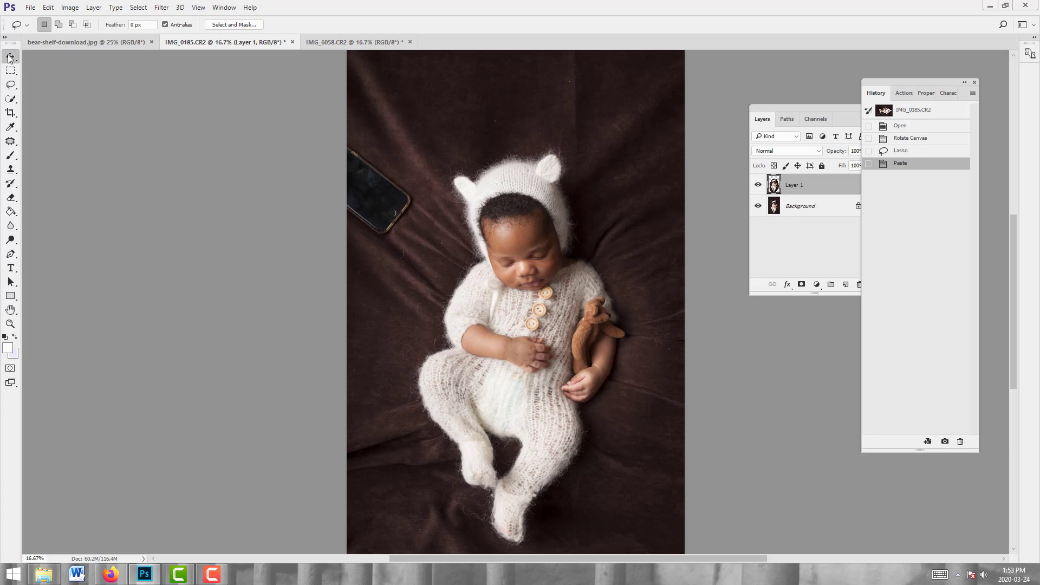
pyautogui.moveTo(529, 197); pyautogui.dragTo(466, 223)
pyautogui.moveTo(436, 305); pyautogui.dragTo(431, 215)
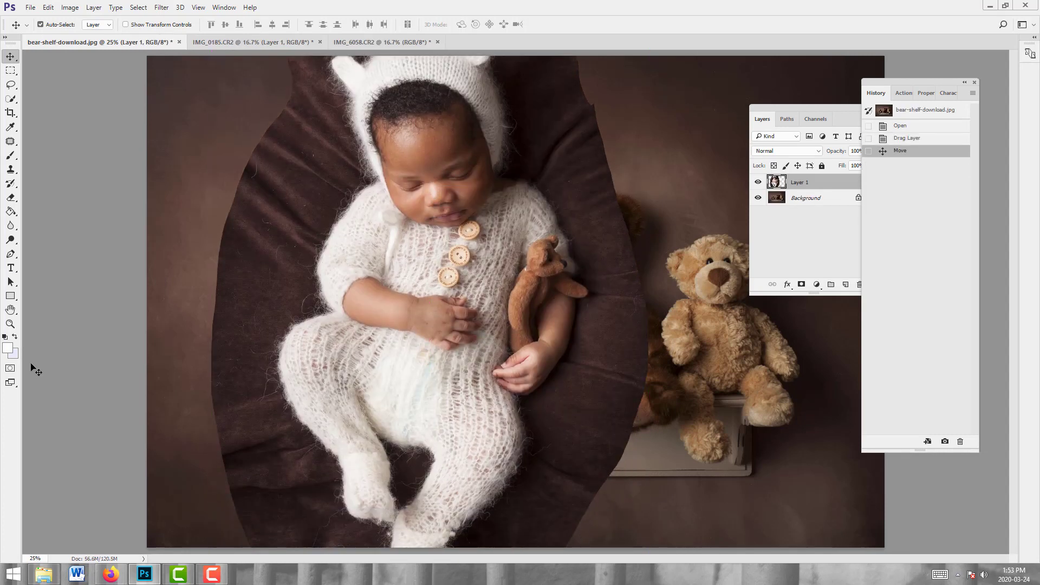
pyautogui.moveTo(346, 379); pyautogui.dragTo(399, 307)
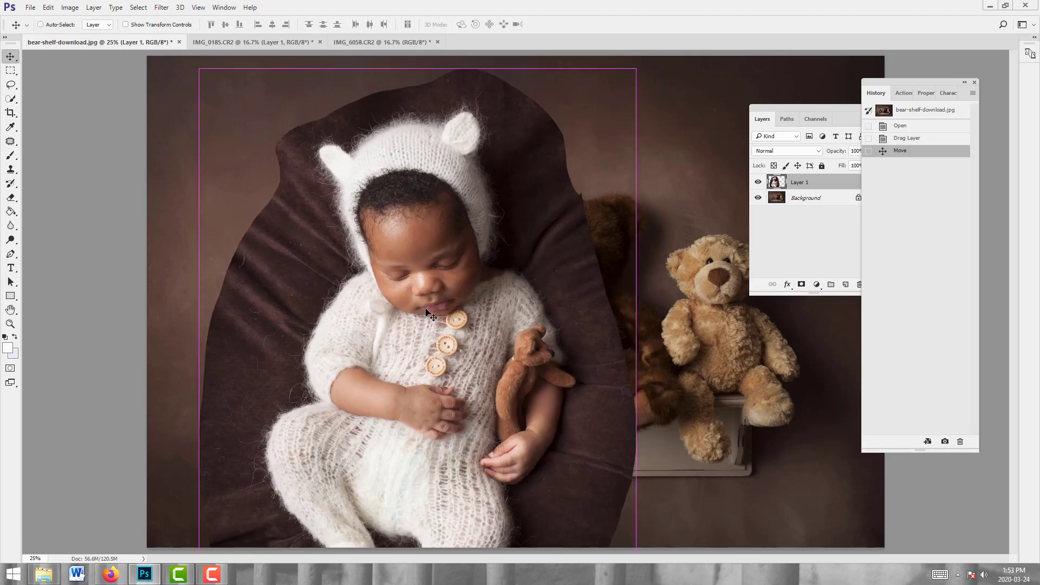
# - Scale the baby layer proportionally to about 52% and place it between the grey and dark brown bears
pyautogui.hotkey('ctrl', 't')
pyautogui.moveTo(198, 70); pyautogui.dragTo(381, 316)
pyautogui.moveTo(426, 365); pyautogui.dragTo(432, 372)
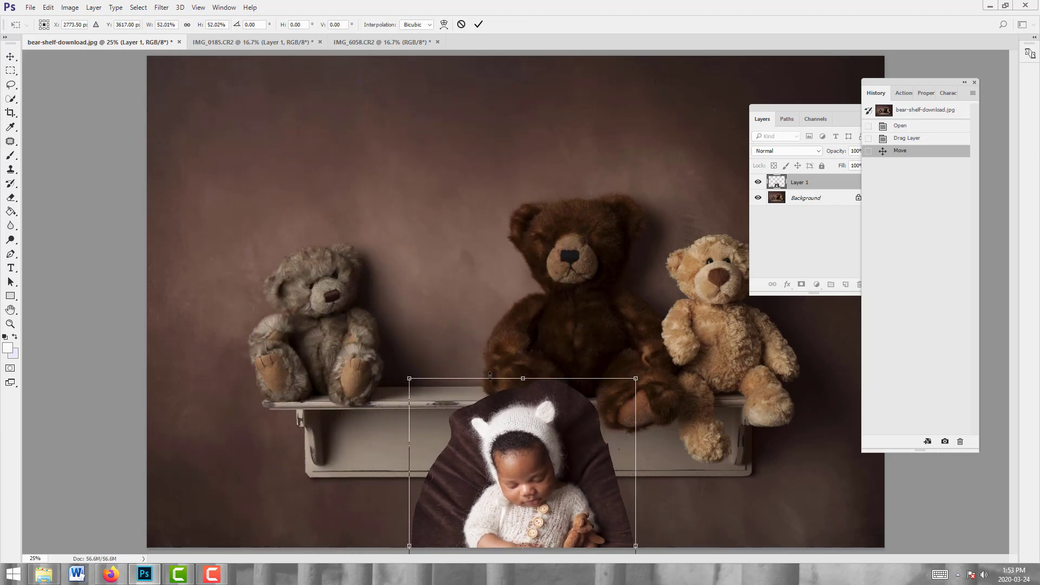
pyautogui.moveTo(552, 474); pyautogui.dragTo(416, 251)
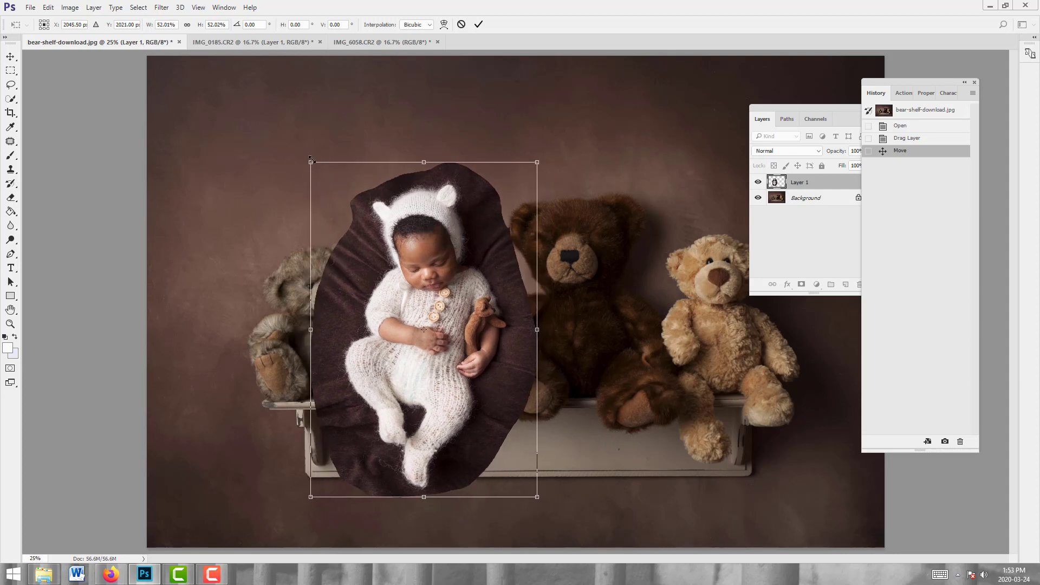
# - Reduce the baby layer to about 48% and nudge it into position between the two bears
pyautogui.moveTo(312, 161); pyautogui.dragTo(314, 167)
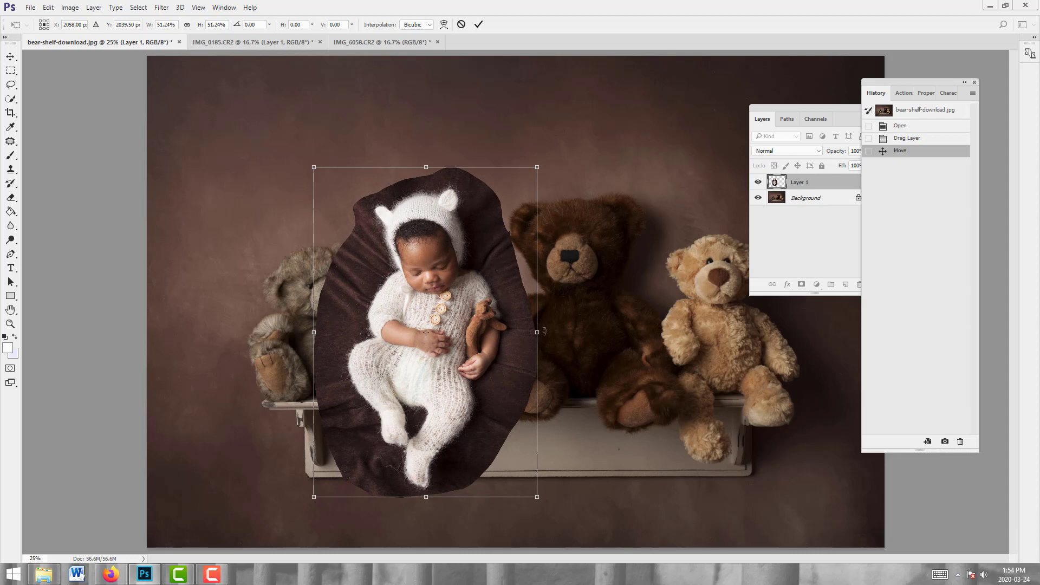
pyautogui.moveTo(452, 318)
pyautogui.mouseDown()
pyautogui.moveTo(450, 284)
pyautogui.moveTo(450, 301)
pyautogui.mouseUp()
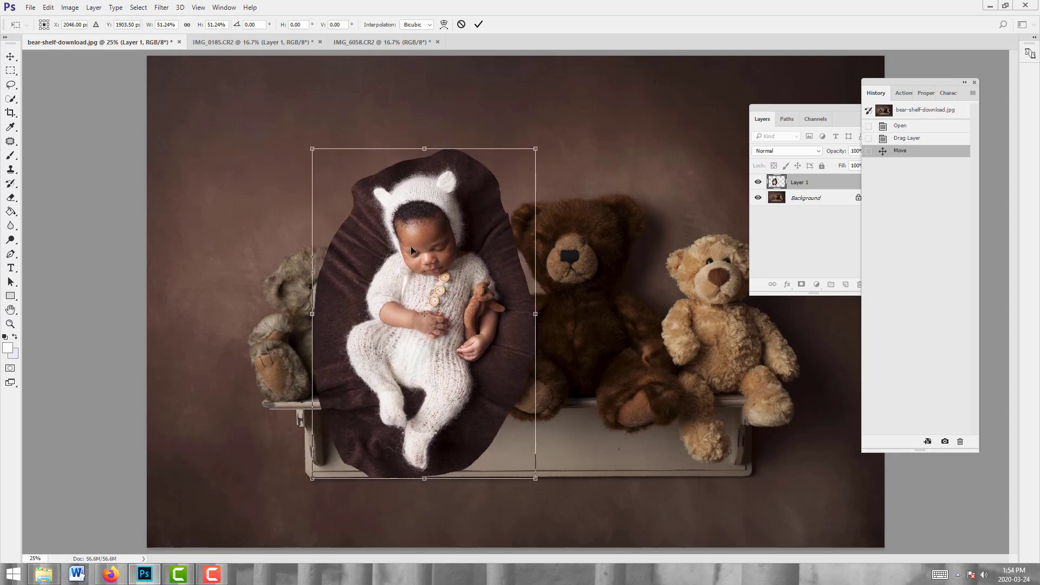
pyautogui.moveTo(312, 146); pyautogui.dragTo(329, 159)
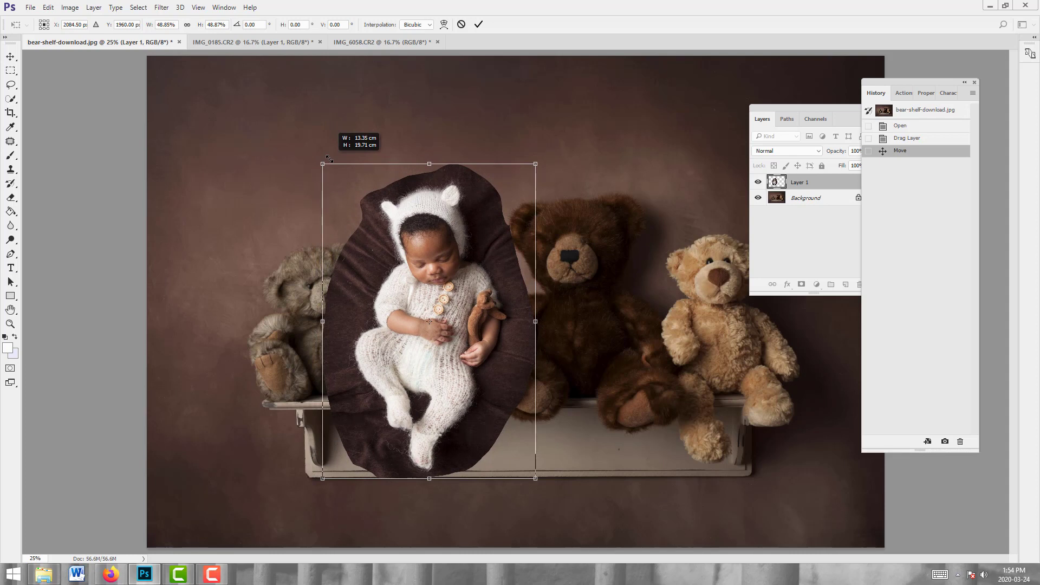
pyautogui.moveTo(329, 159); pyautogui.dragTo(326, 165)
pyautogui.moveTo(431, 249)
pyautogui.mouseDown()
pyautogui.moveTo(436, 230)
pyautogui.moveTo(432, 242)
pyautogui.mouseUp()
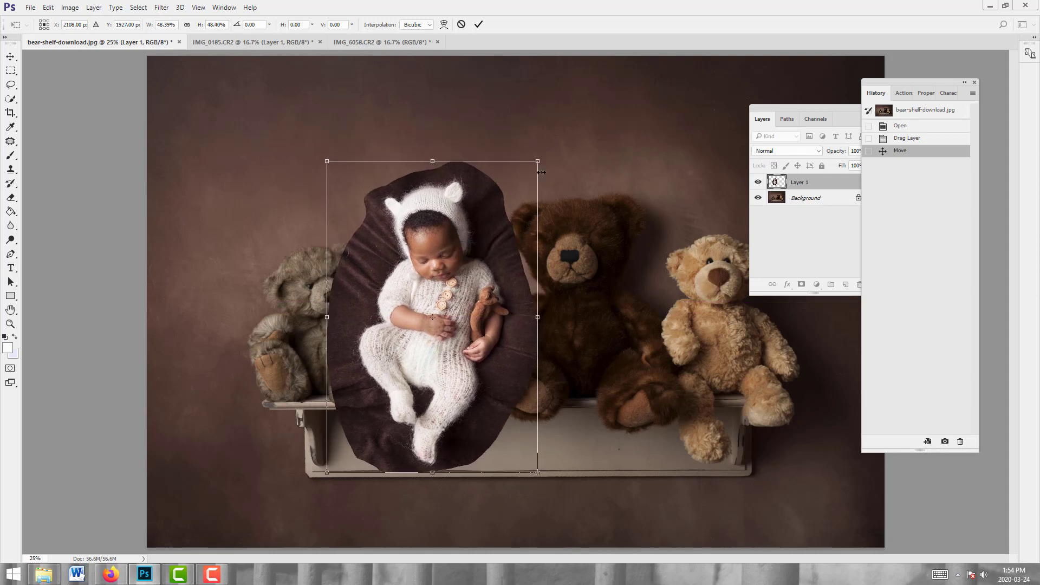
pyautogui.moveTo(538, 161); pyautogui.dragTo(536, 163)
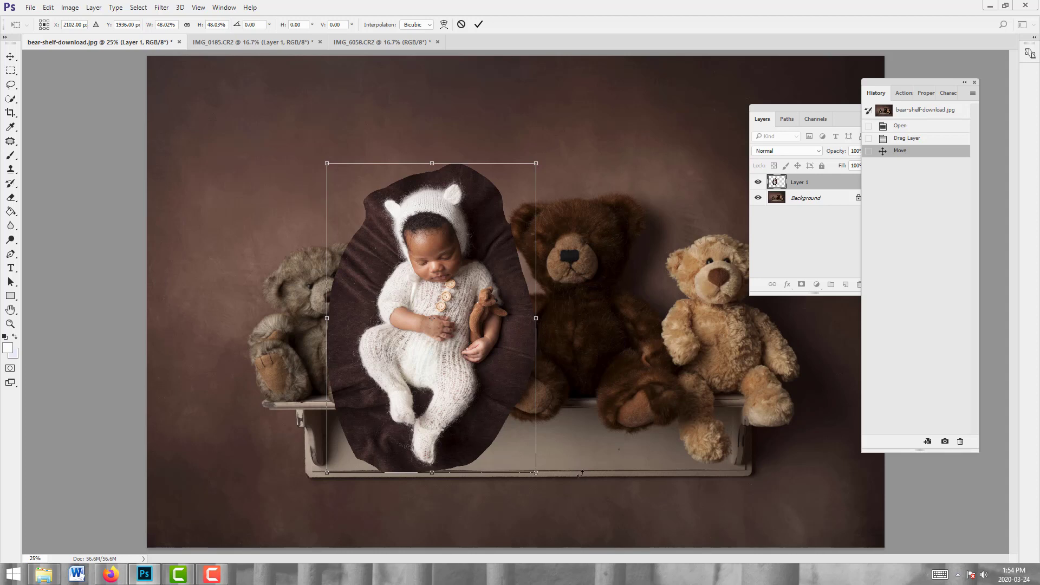
# - Rotate the baby layer to about -4.8°, lower it slightly onto the shelf and apply the transform
pyautogui.moveTo(580, 473); pyautogui.dragTo(584, 452)
pyautogui.moveTo(415, 354); pyautogui.dragTo(415, 367)
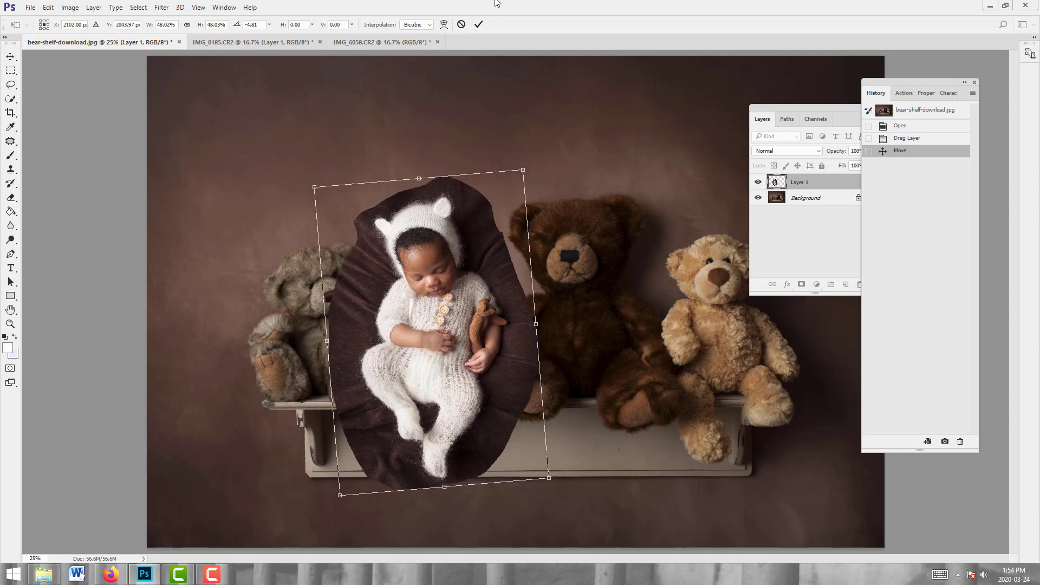
pyautogui.click(478, 28)
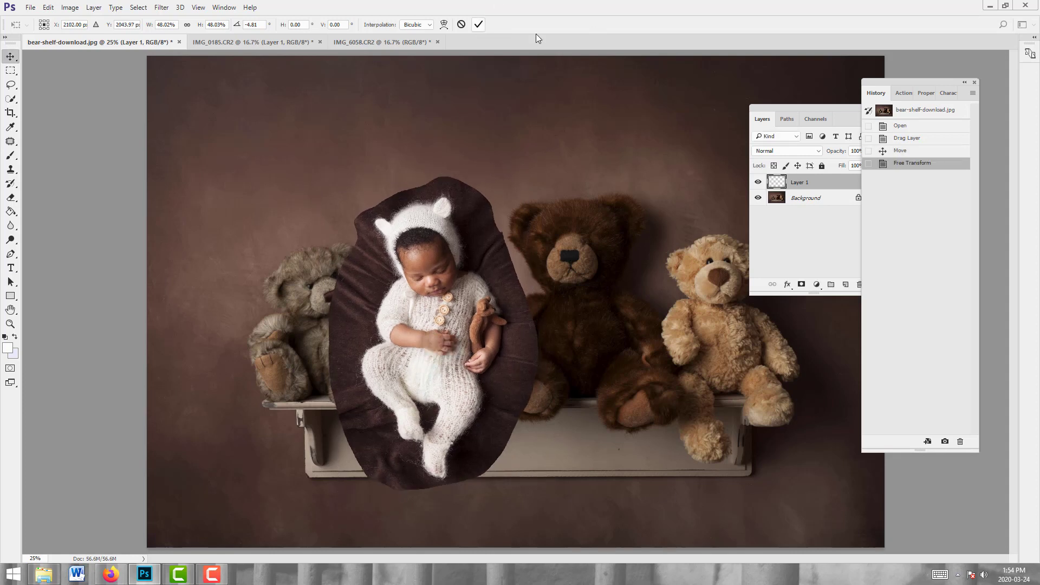
# - Add a layer mask to the baby layer and brush black over the blanket beside the hat near the grey bear
pyautogui.click(802, 285)
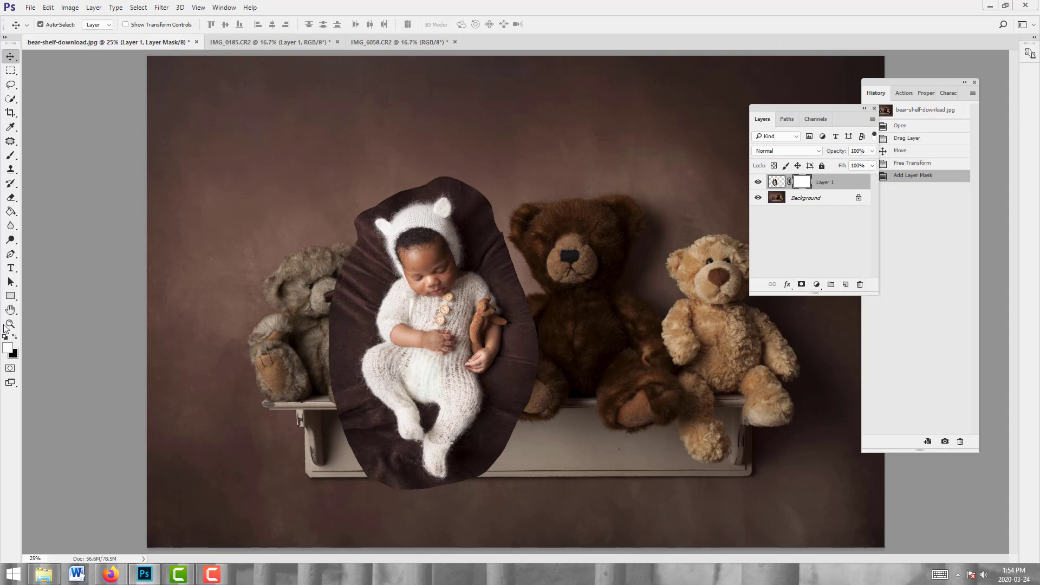
pyautogui.click(11, 156)
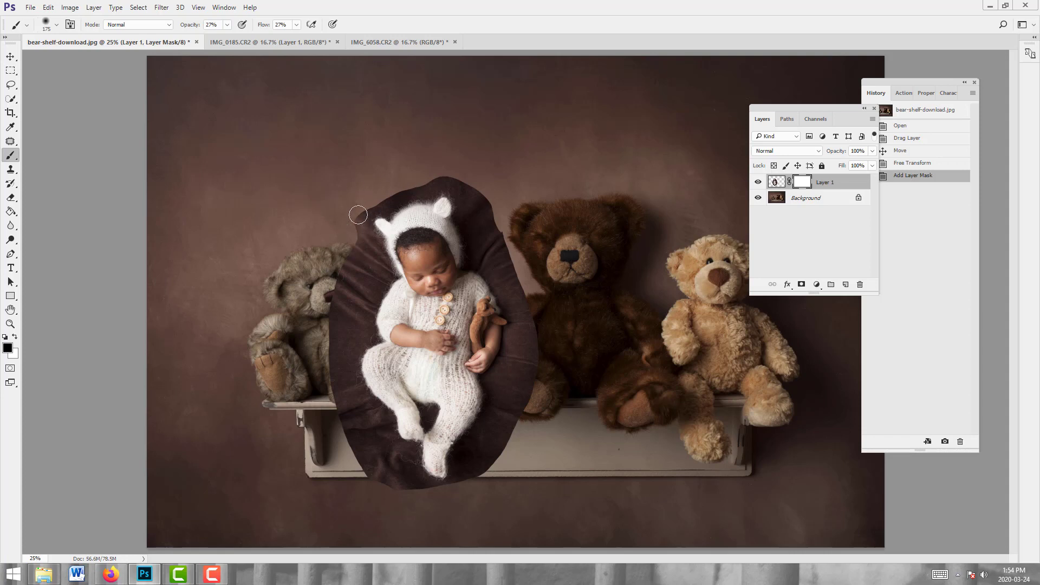
pyautogui.moveTo(358, 215); pyautogui.dragTo(367, 266)
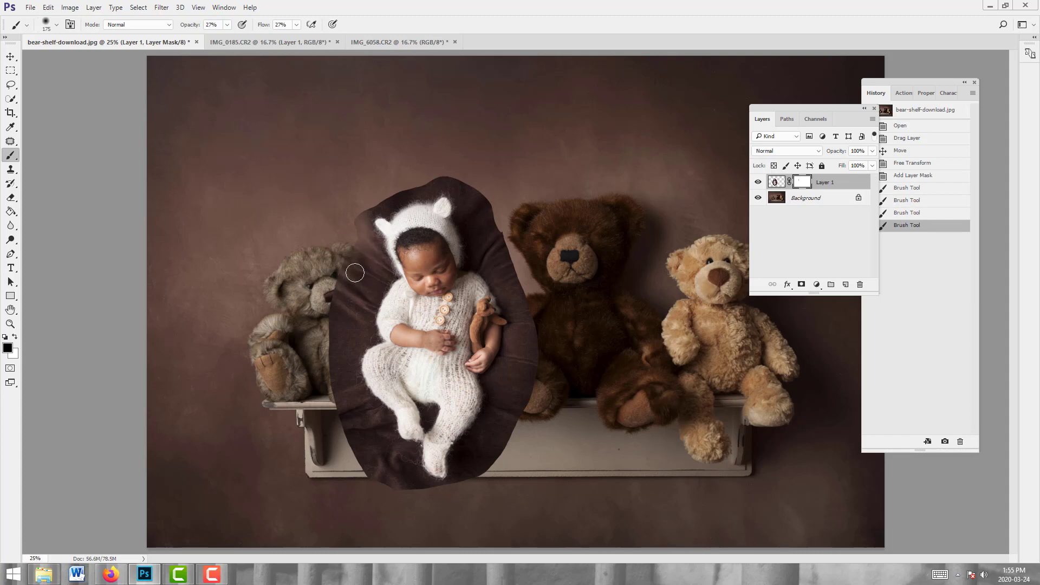
pyautogui.moveTo(355, 273)
pyautogui.mouseDown()
pyautogui.moveTo(379, 269)
pyautogui.moveTo(354, 218)
pyautogui.moveTo(374, 284)
pyautogui.moveTo(353, 251)
pyautogui.mouseUp()
pyautogui.click(272, 151)
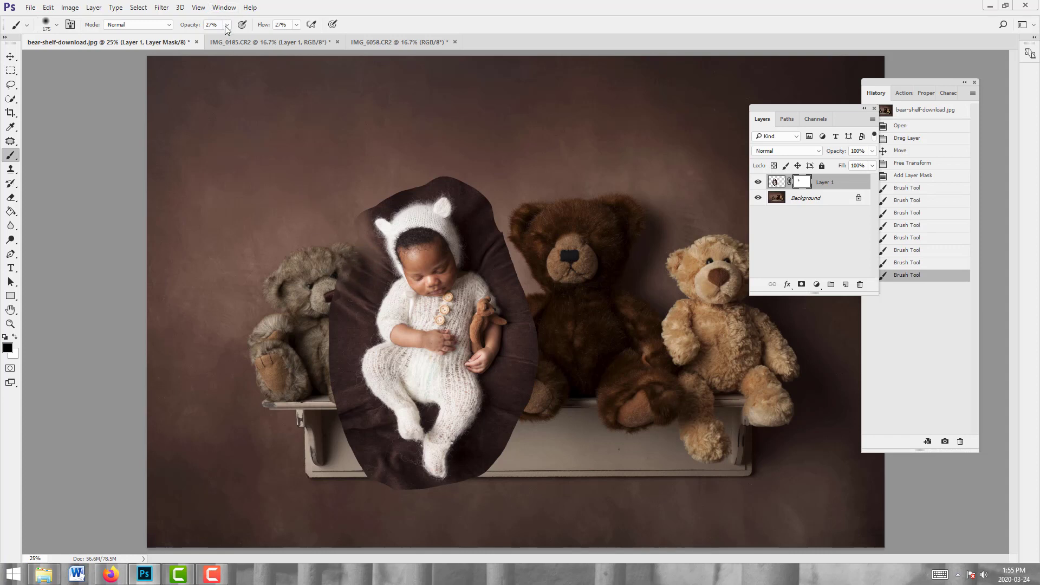
# - With the brush at 35% opacity and 33% flow, mask the blanket over the grey bear and down to the shelf
pyautogui.click(227, 24)
pyautogui.moveTo(226, 37); pyautogui.dragTo(231, 38)
pyautogui.click(296, 25)
pyautogui.moveTo(298, 39); pyautogui.dragTo(300, 40)
pyautogui.moveTo(358, 281)
pyautogui.mouseDown()
pyautogui.moveTo(377, 262)
pyautogui.moveTo(381, 273)
pyautogui.moveTo(366, 239)
pyautogui.moveTo(347, 234)
pyautogui.moveTo(354, 220)
pyautogui.moveTo(343, 282)
pyautogui.moveTo(355, 306)
pyautogui.moveTo(380, 275)
pyautogui.mouseUp()
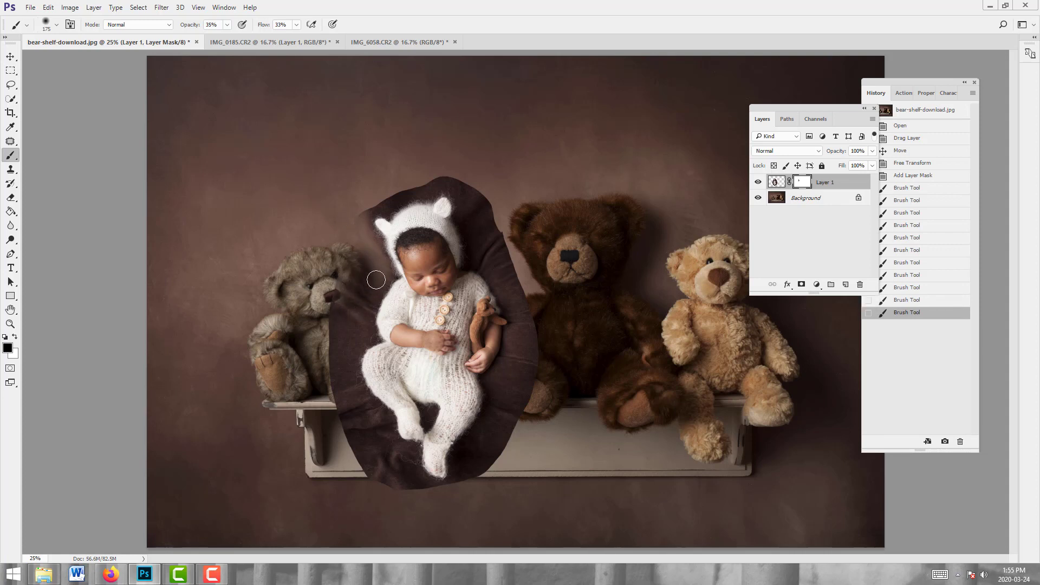
pyautogui.moveTo(362, 275)
pyautogui.mouseDown()
pyautogui.moveTo(349, 286)
pyautogui.moveTo(366, 304)
pyautogui.mouseUp()
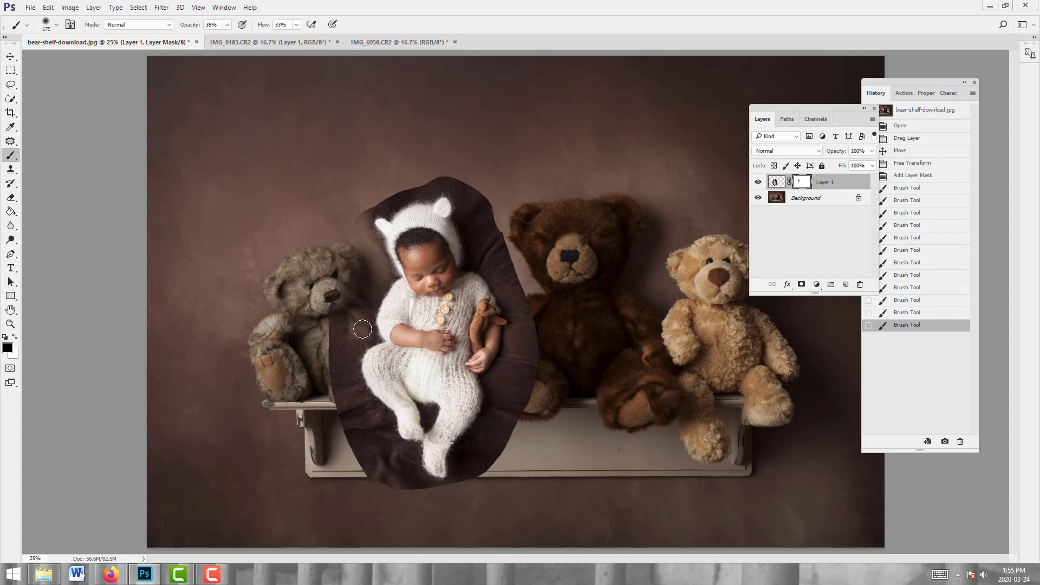
pyautogui.moveTo(367, 336)
pyautogui.mouseDown()
pyautogui.moveTo(346, 303)
pyautogui.moveTo(307, 262)
pyautogui.moveTo(330, 310)
pyautogui.moveTo(337, 287)
pyautogui.moveTo(332, 353)
pyautogui.mouseUp()
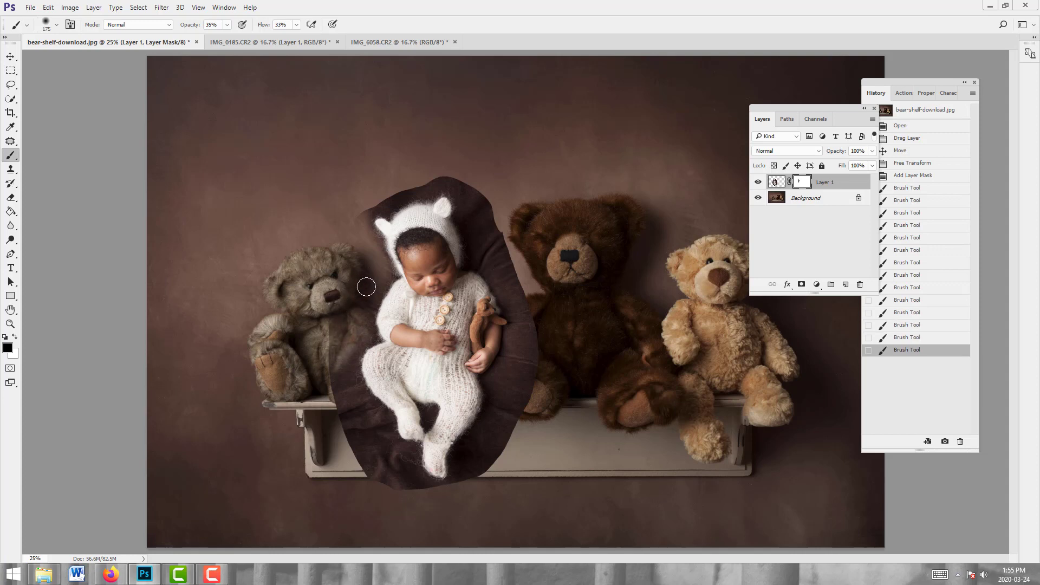
pyautogui.moveTo(326, 341); pyautogui.dragTo(327, 353)
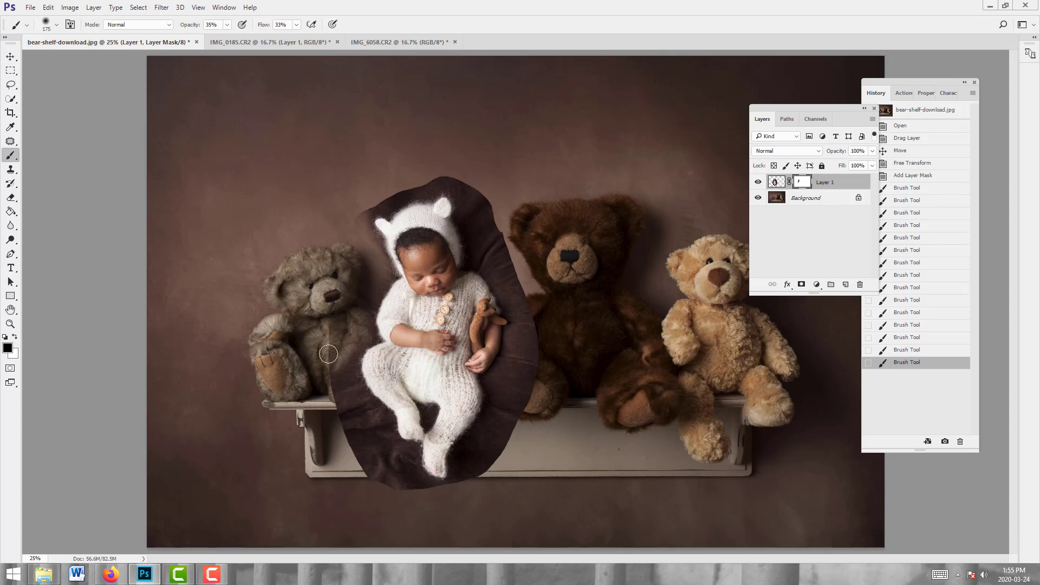
pyautogui.moveTo(346, 390)
pyautogui.mouseDown()
pyautogui.moveTo(357, 459)
pyautogui.moveTo(377, 487)
pyautogui.moveTo(363, 447)
pyautogui.moveTo(379, 476)
pyautogui.mouseUp()
# - With the brush at 51% opacity and 49% flow, mask the remaining blanket between the grey bear and the baby's legs, down over the shelf
pyautogui.click(227, 25)
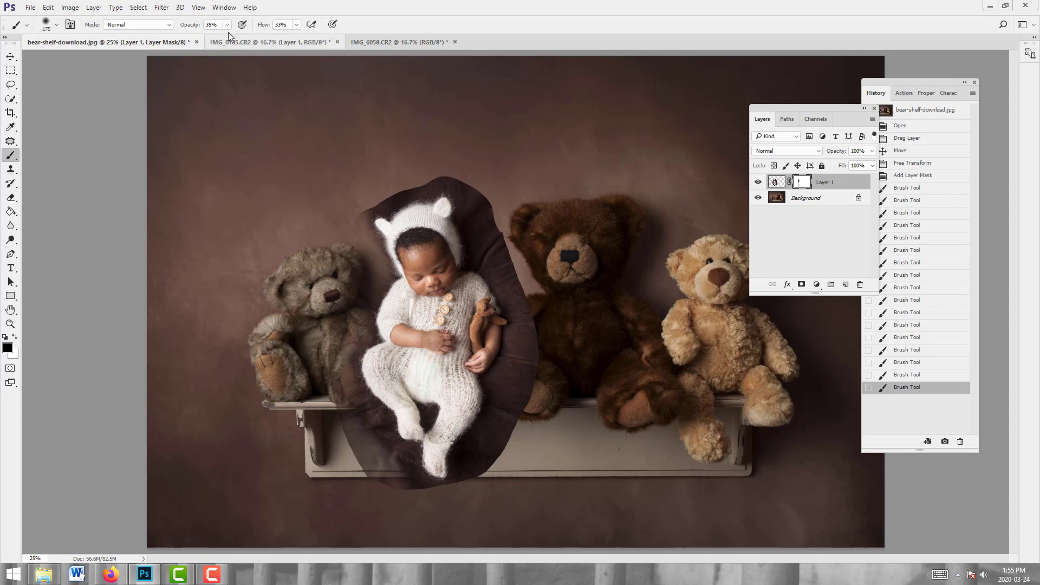
pyautogui.click(296, 25)
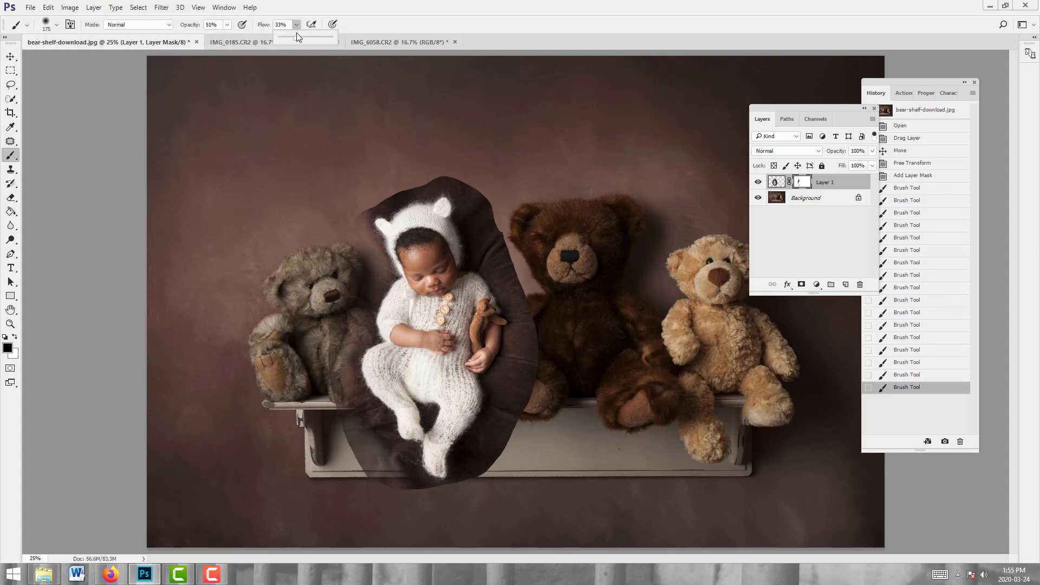
pyautogui.moveTo(297, 37); pyautogui.dragTo(304, 37)
pyautogui.moveTo(384, 462)
pyautogui.mouseDown()
pyautogui.moveTo(414, 483)
pyautogui.moveTo(405, 458)
pyautogui.mouseUp()
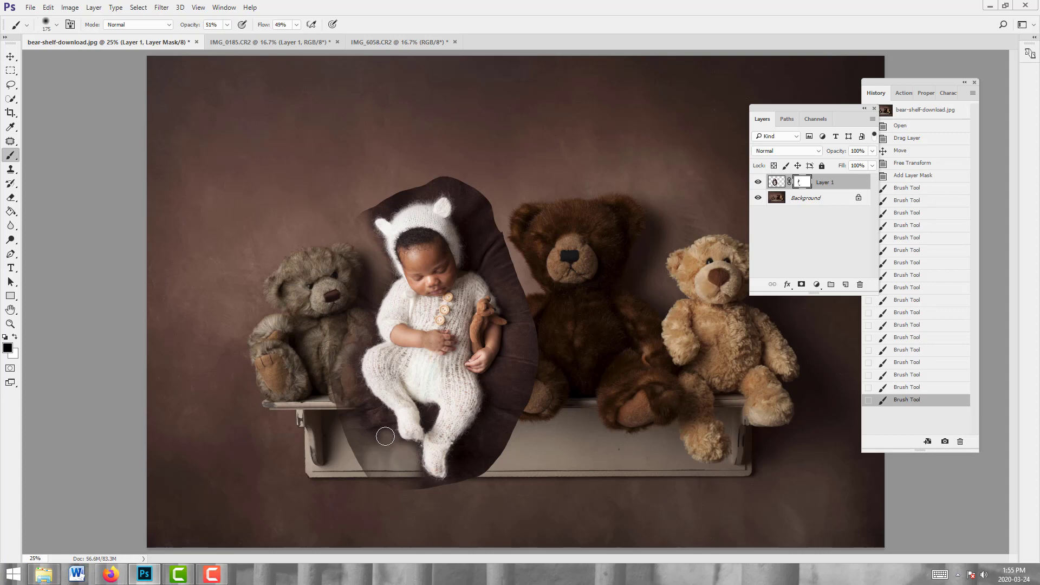
pyautogui.moveTo(393, 447)
pyautogui.mouseDown()
pyautogui.moveTo(373, 416)
pyautogui.moveTo(360, 430)
pyautogui.moveTo(362, 463)
pyautogui.moveTo(350, 426)
pyautogui.mouseUp()
pyautogui.moveTo(351, 426)
pyautogui.mouseDown()
pyautogui.moveTo(371, 450)
pyautogui.moveTo(375, 429)
pyautogui.moveTo(359, 420)
pyautogui.moveTo(348, 449)
pyautogui.moveTo(362, 464)
pyautogui.mouseUp()
pyautogui.moveTo(330, 393)
pyautogui.mouseDown()
pyautogui.moveTo(350, 345)
pyautogui.moveTo(344, 388)
pyautogui.moveTo(368, 411)
pyautogui.moveTo(348, 374)
pyautogui.moveTo(350, 351)
pyautogui.mouseUp()
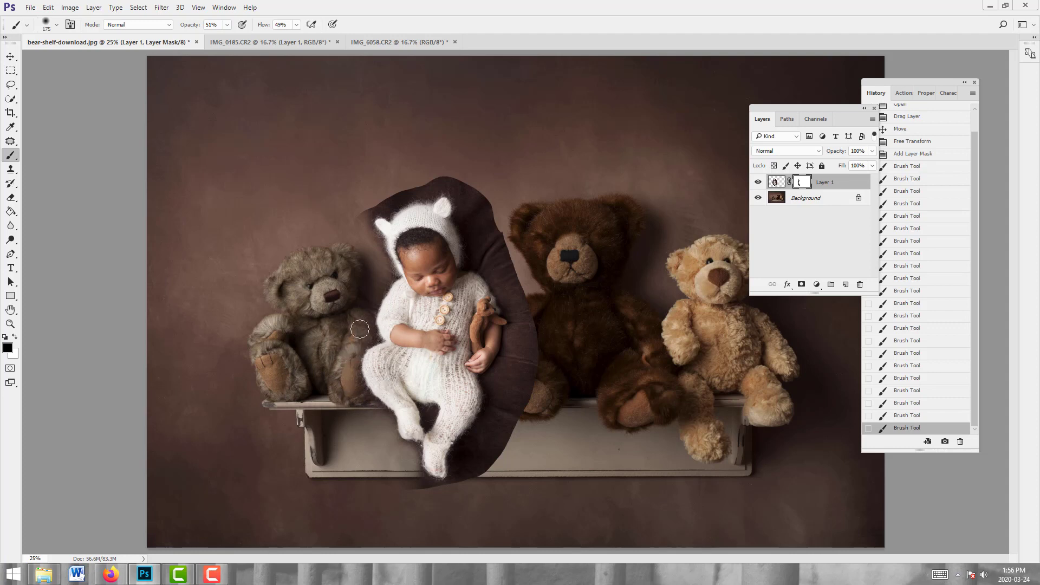
pyautogui.click(367, 410)
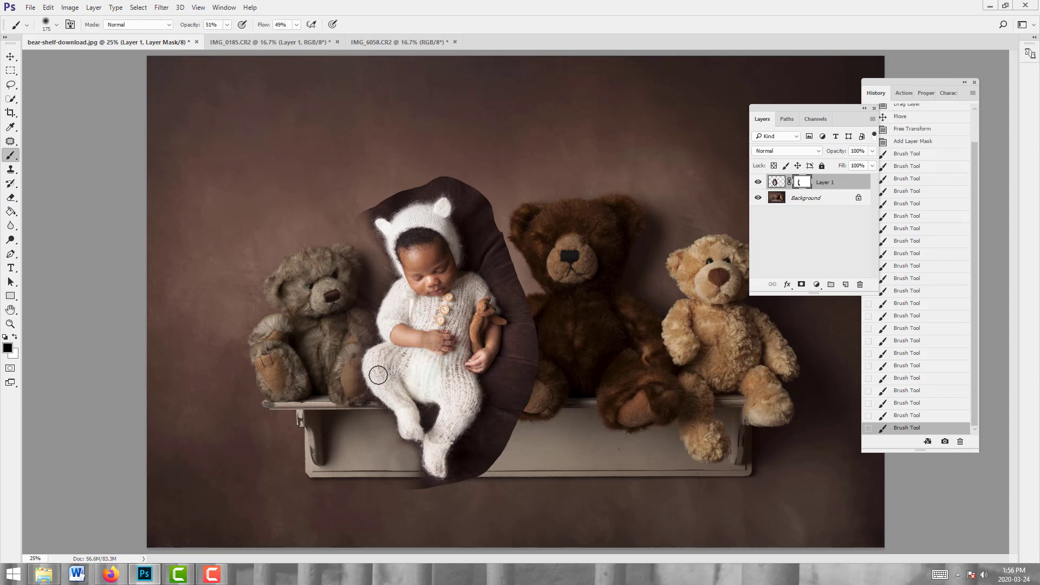
# - Paint white on the mask to restore the edge of the baby's bent knee beside the grey bear
pyautogui.press('x')
pyautogui.click(372, 359)
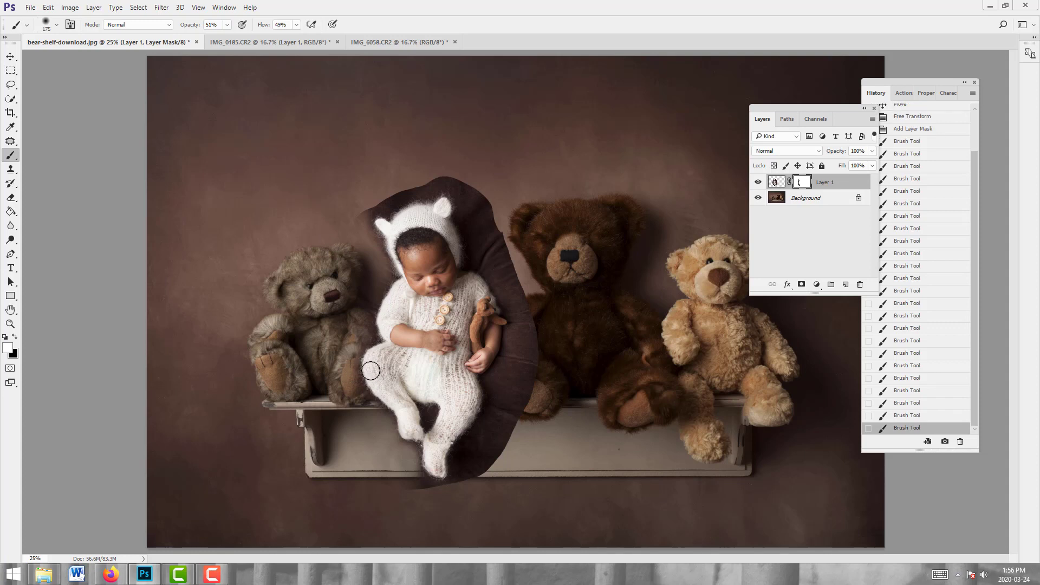
pyautogui.click(371, 364)
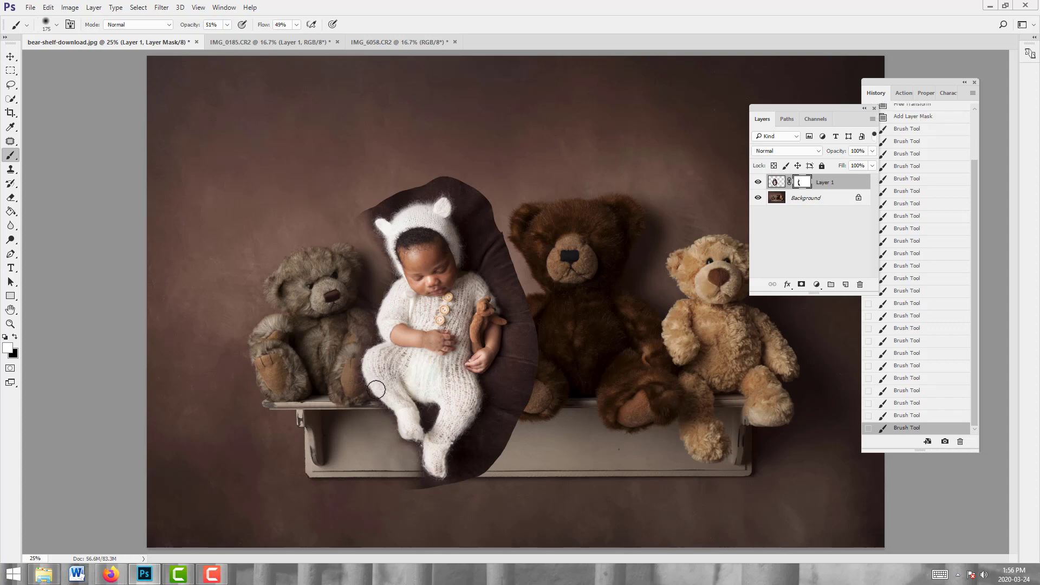
pyautogui.click(373, 370)
# - Paint black on the mask over the blanket around the lower foot, the shelf and the brown bear's arm and leg
pyautogui.press('x')
pyautogui.moveTo(394, 449); pyautogui.dragTo(399, 474)
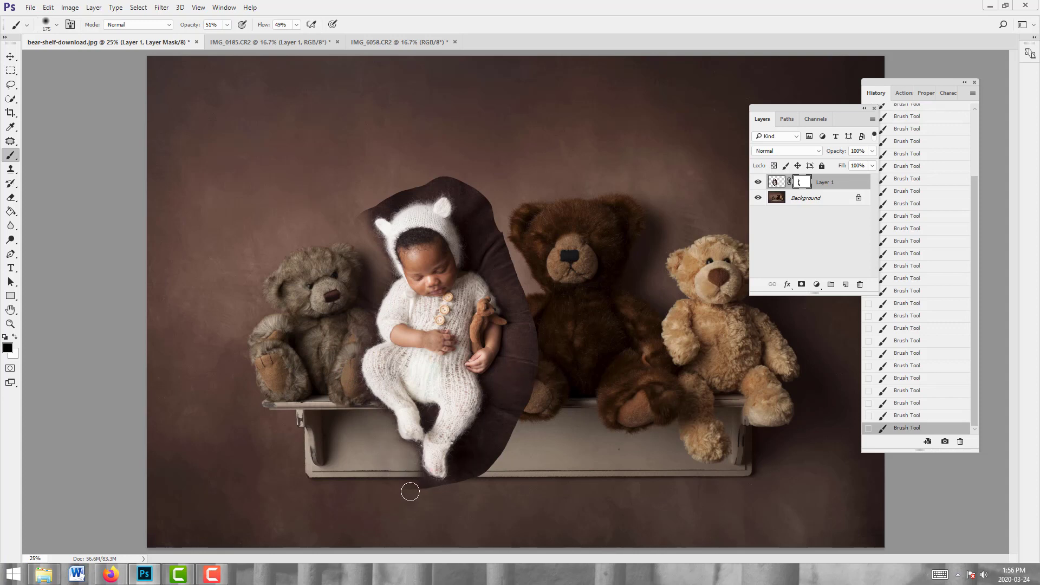
pyautogui.press('[')
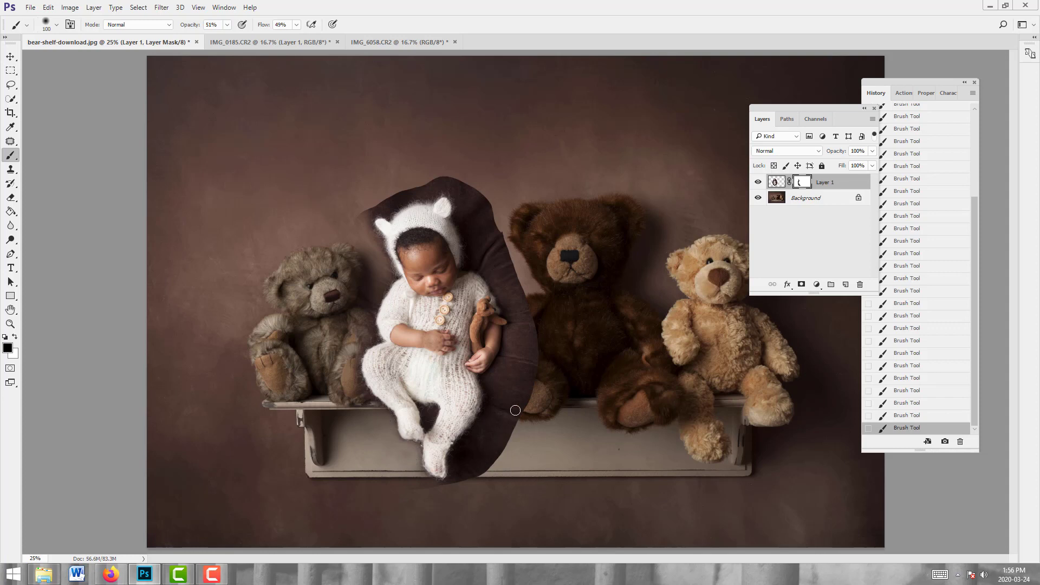
pyautogui.moveTo(501, 460)
pyautogui.mouseDown()
pyautogui.moveTo(523, 408)
pyautogui.moveTo(539, 297)
pyautogui.moveTo(517, 350)
pyautogui.moveTo(517, 337)
pyautogui.moveTo(528, 316)
pyautogui.moveTo(516, 395)
pyautogui.moveTo(527, 315)
pyautogui.moveTo(515, 340)
pyautogui.moveTo(518, 372)
pyautogui.moveTo(530, 349)
pyautogui.moveTo(521, 392)
pyautogui.moveTo(520, 371)
pyautogui.moveTo(506, 370)
pyautogui.moveTo(499, 439)
pyautogui.moveTo(511, 396)
pyautogui.moveTo(468, 452)
pyautogui.moveTo(474, 461)
pyautogui.moveTo(498, 404)
pyautogui.moveTo(466, 476)
pyautogui.mouseUp()
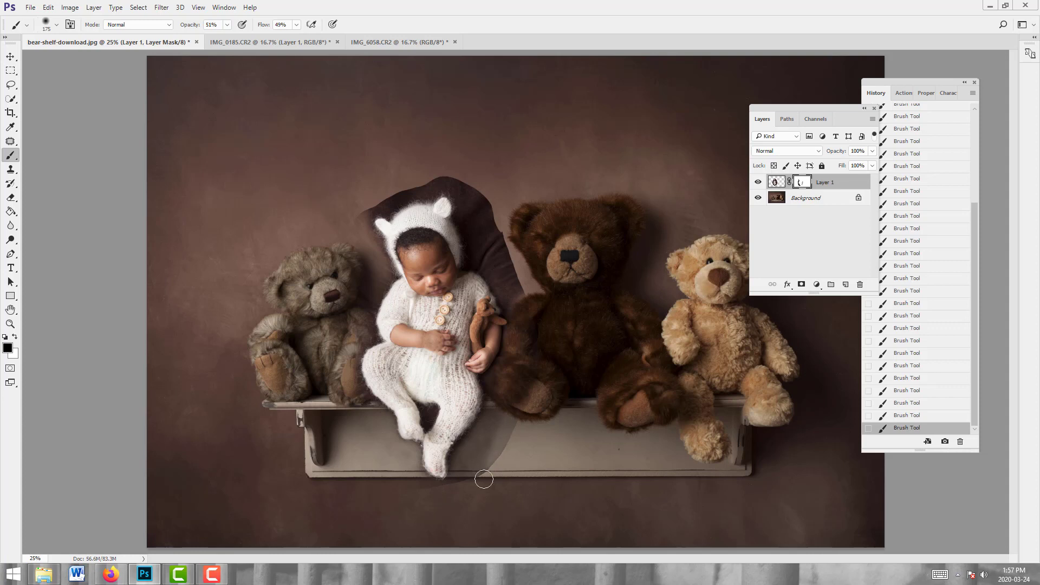
pyautogui.moveTo(496, 434)
pyautogui.mouseDown()
pyautogui.moveTo(466, 473)
pyautogui.moveTo(480, 489)
pyautogui.mouseUp()
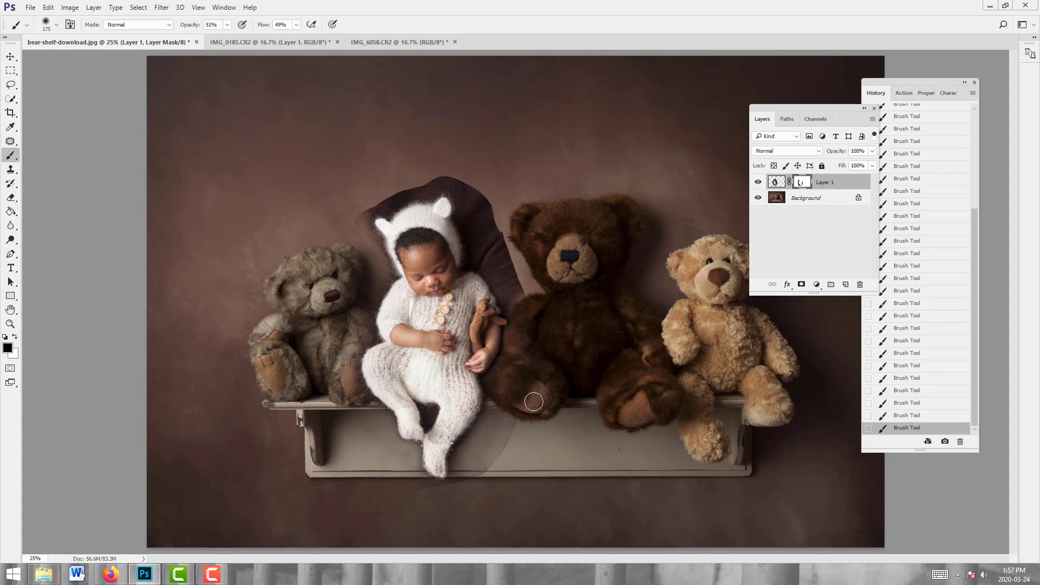
pyautogui.moveTo(509, 445)
pyautogui.mouseDown()
pyautogui.moveTo(472, 482)
pyautogui.moveTo(492, 437)
pyautogui.moveTo(465, 479)
pyautogui.moveTo(495, 457)
pyautogui.mouseUp()
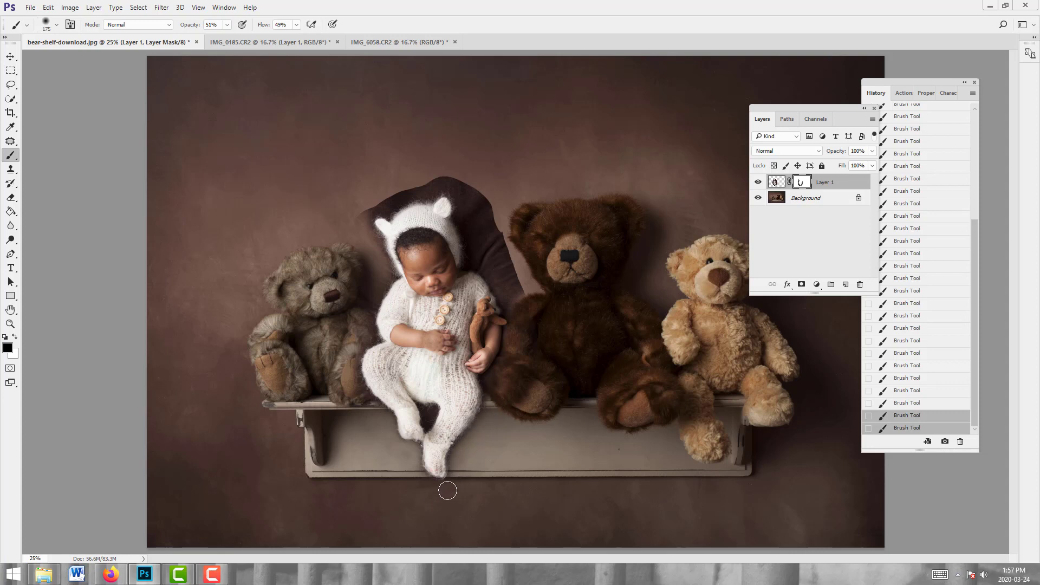
pyautogui.moveTo(438, 493)
pyautogui.mouseDown()
pyautogui.moveTo(487, 493)
pyautogui.moveTo(497, 435)
pyautogui.mouseUp()
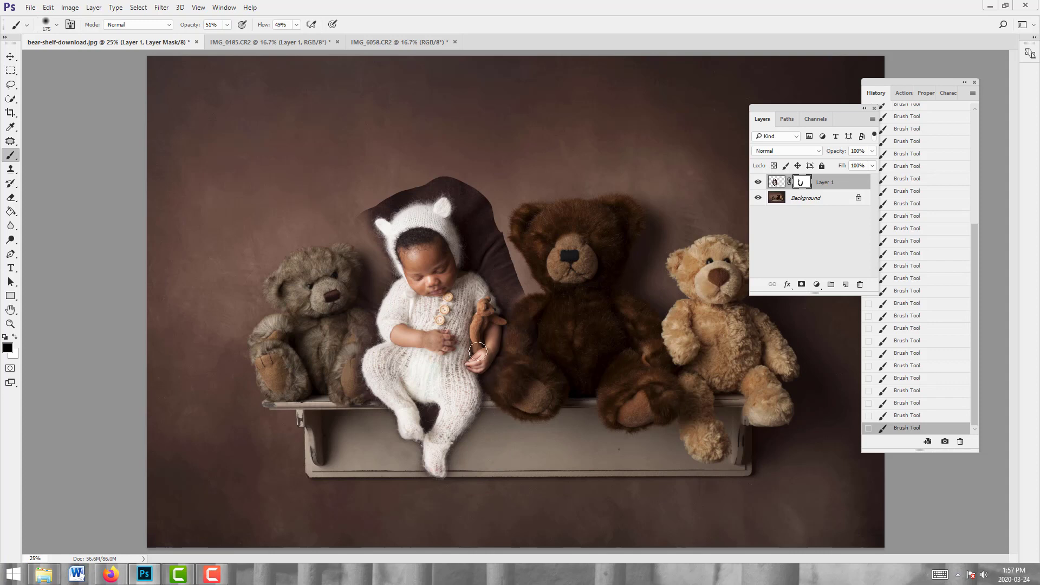
# - With a white 250 px brush at 24% opacity and 22% flow, restore soft shadow beside the baby's leg facing the brown bear
pyautogui.press('x')
pyautogui.press(']')
pyautogui.click(227, 24)
pyautogui.moveTo(220, 38); pyautogui.dragTo(207, 37)
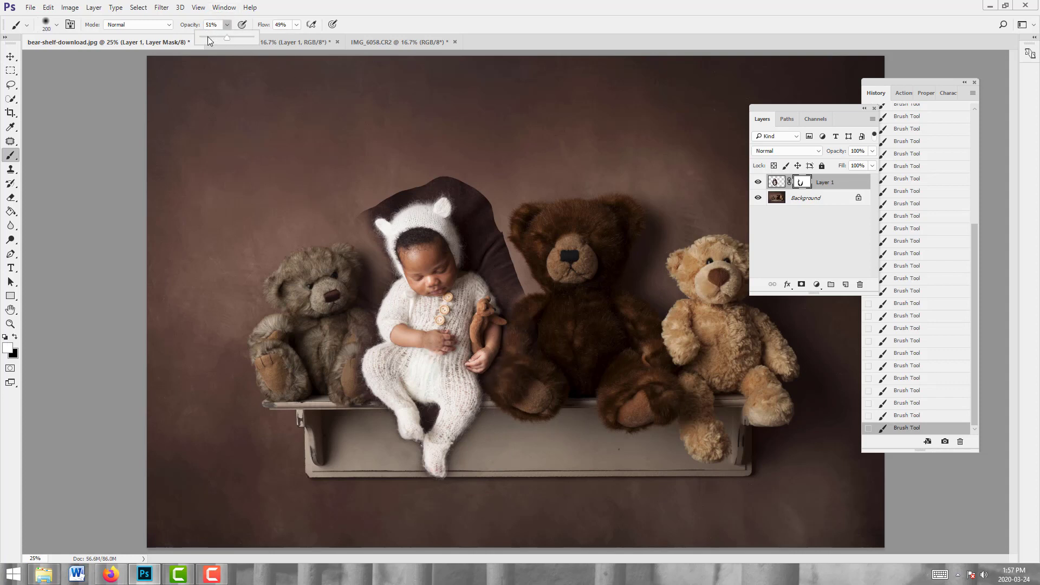
pyautogui.click(297, 24)
pyautogui.moveTo(280, 41); pyautogui.dragTo(232, 42)
pyautogui.click(227, 24)
pyautogui.press(']')
pyautogui.moveTo(477, 403)
pyautogui.mouseDown()
pyautogui.moveTo(463, 441)
pyautogui.moveTo(483, 410)
pyautogui.moveTo(457, 460)
pyautogui.mouseUp()
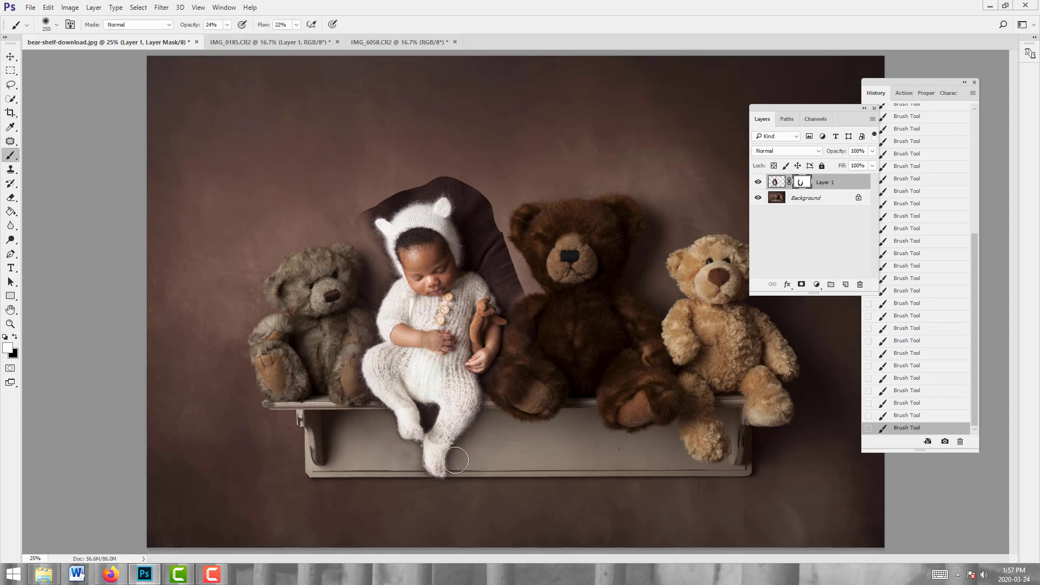
pyautogui.moveTo(486, 413); pyautogui.dragTo(450, 471)
pyautogui.moveTo(476, 411)
pyautogui.mouseDown()
pyautogui.moveTo(435, 485)
pyautogui.moveTo(464, 448)
pyautogui.mouseUp()
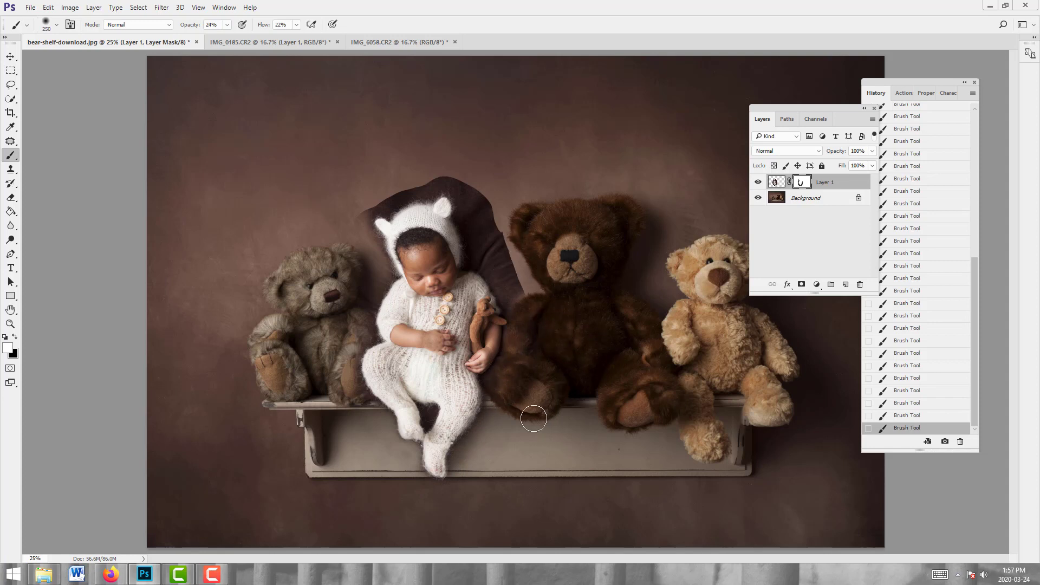
# - With a black 125 px brush at 43% opacity and 53% flow, fade the blanket between the baby and the brown bear
pyautogui.press('[')
pyautogui.press('[')
pyautogui.press('[')
pyautogui.press('[')
pyautogui.press('x')
pyautogui.click(228, 25)
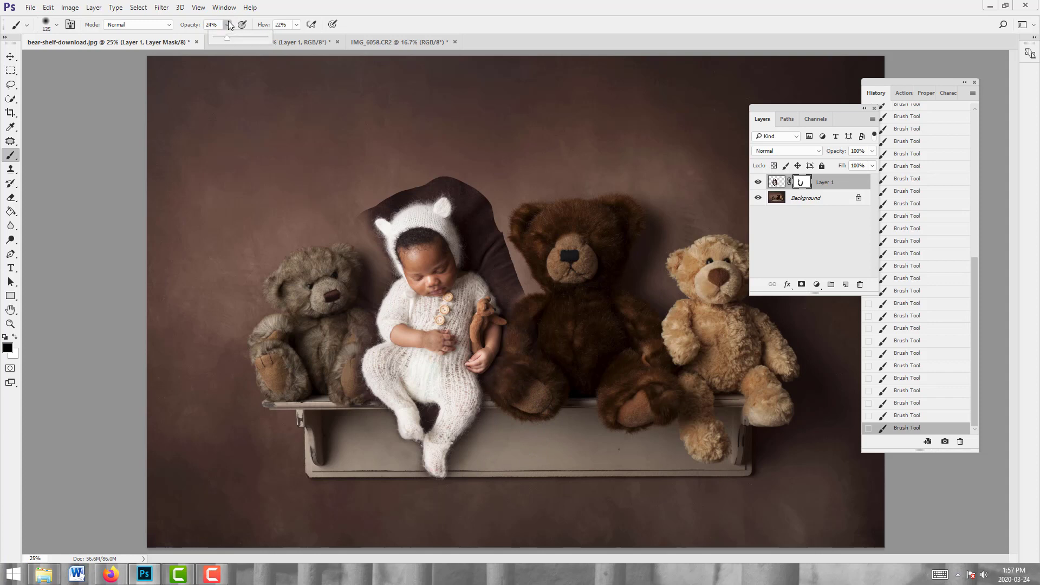
pyautogui.moveTo(236, 35); pyautogui.dragTo(237, 34)
pyautogui.click(297, 25)
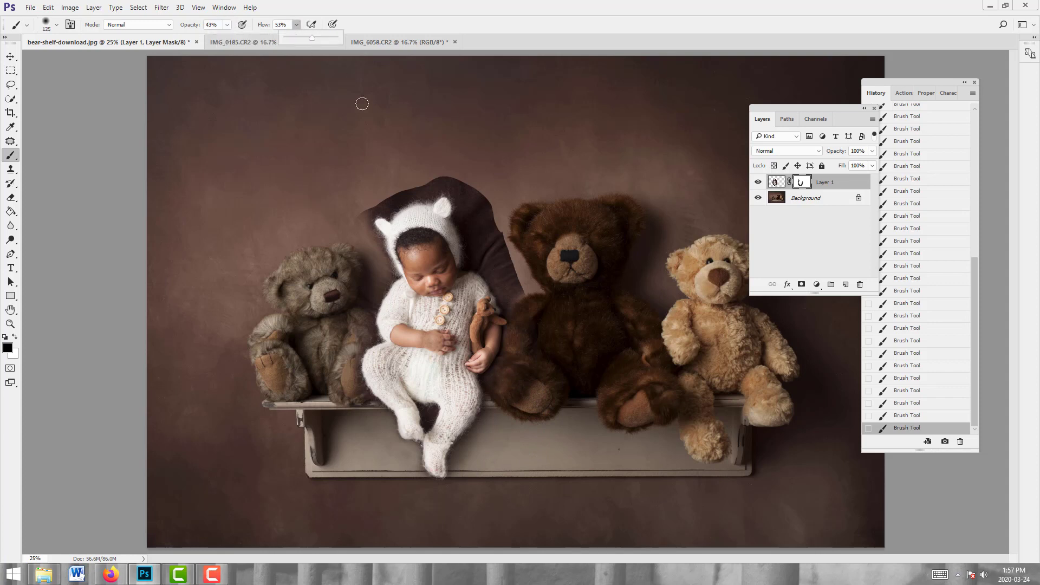
pyautogui.click(511, 418)
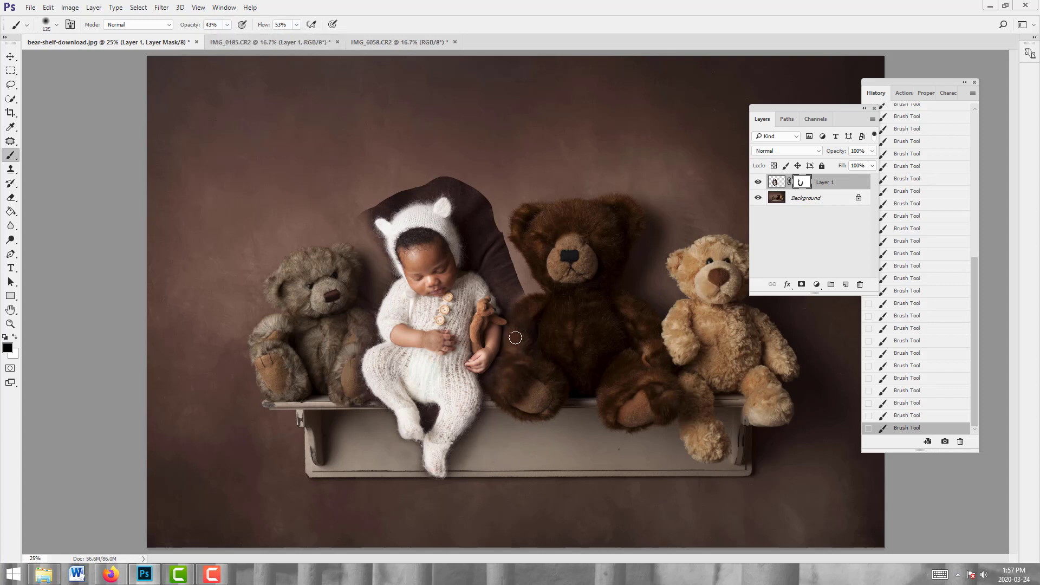
pyautogui.moveTo(508, 239)
pyautogui.mouseDown()
pyautogui.moveTo(526, 302)
pyautogui.moveTo(472, 179)
pyautogui.moveTo(519, 279)
pyautogui.mouseUp()
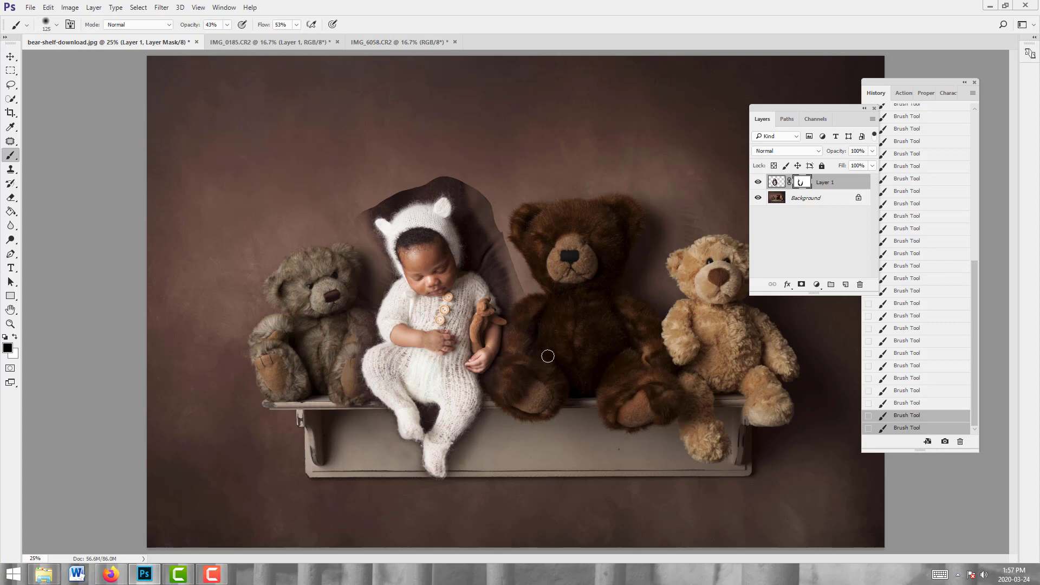
pyautogui.moveTo(548, 356); pyautogui.dragTo(515, 367)
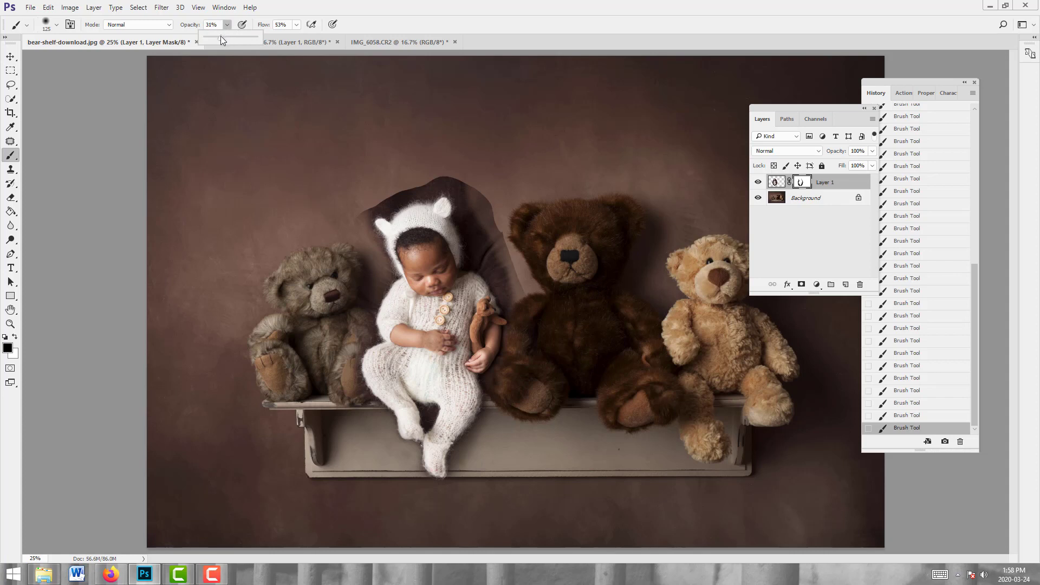
# - With the brush at 29% opacity and 27% flow, mask the dark blanket patch between the baby's feet
pyautogui.click(297, 25)
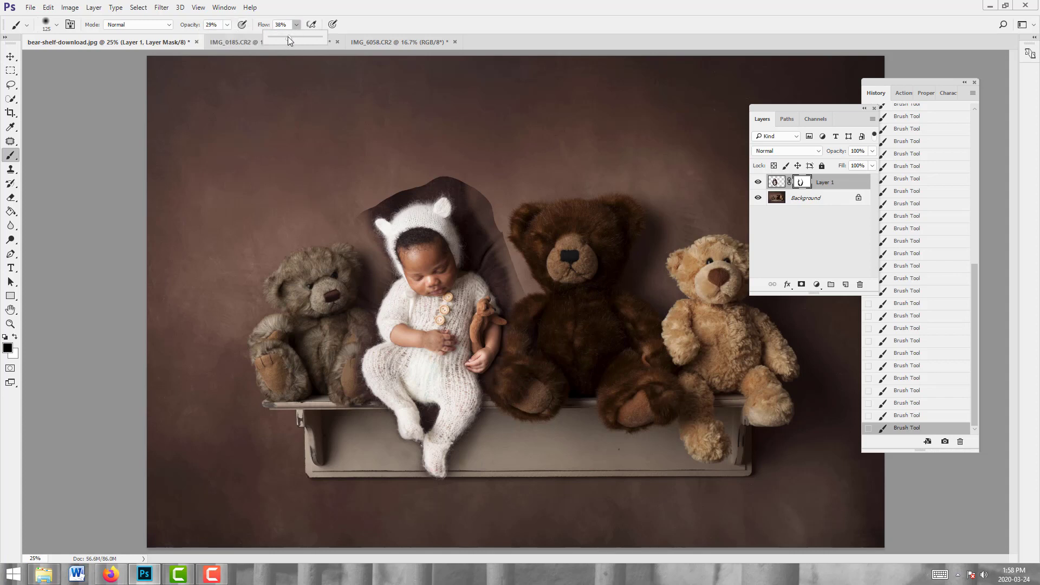
pyautogui.moveTo(284, 38); pyautogui.dragTo(283, 38)
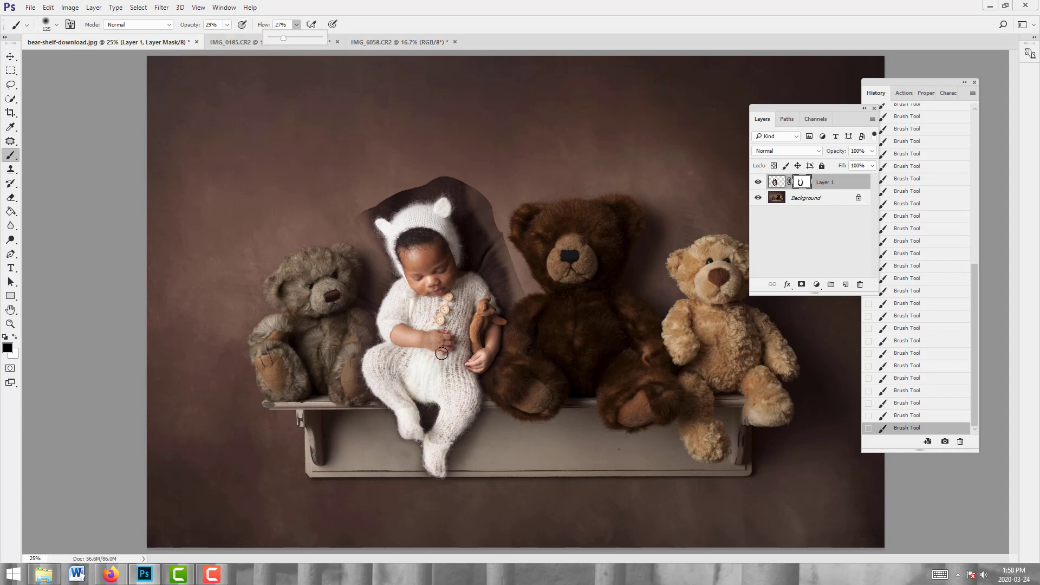
pyautogui.click(426, 421)
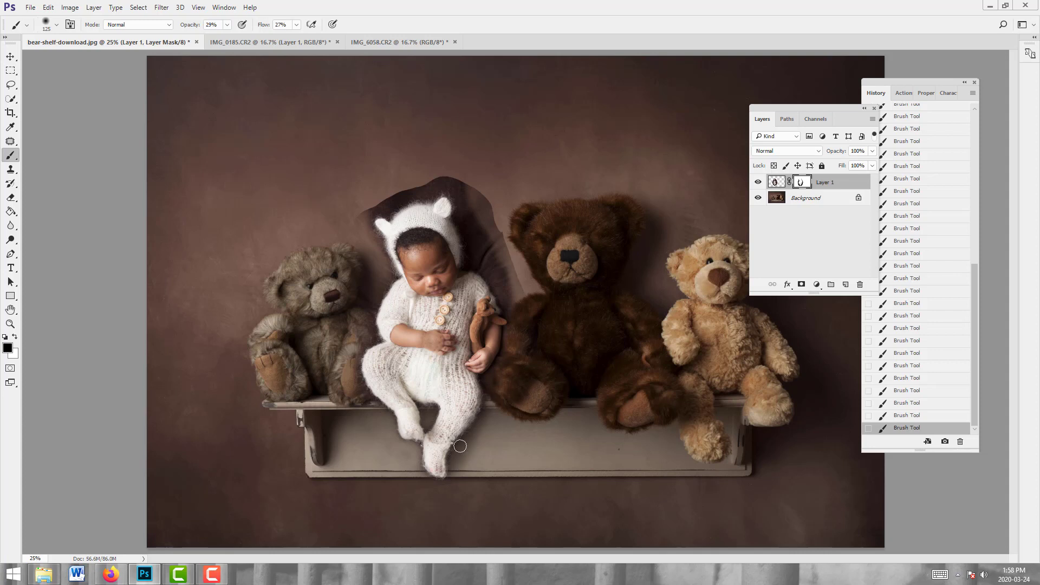
# - Paint white with an 80 px brush at 100% opacity and flow to restore the baby's lower foot
pyautogui.press('x')
pyautogui.press('[')
pyautogui.press('[')
pyautogui.press('[')
pyautogui.click(227, 24)
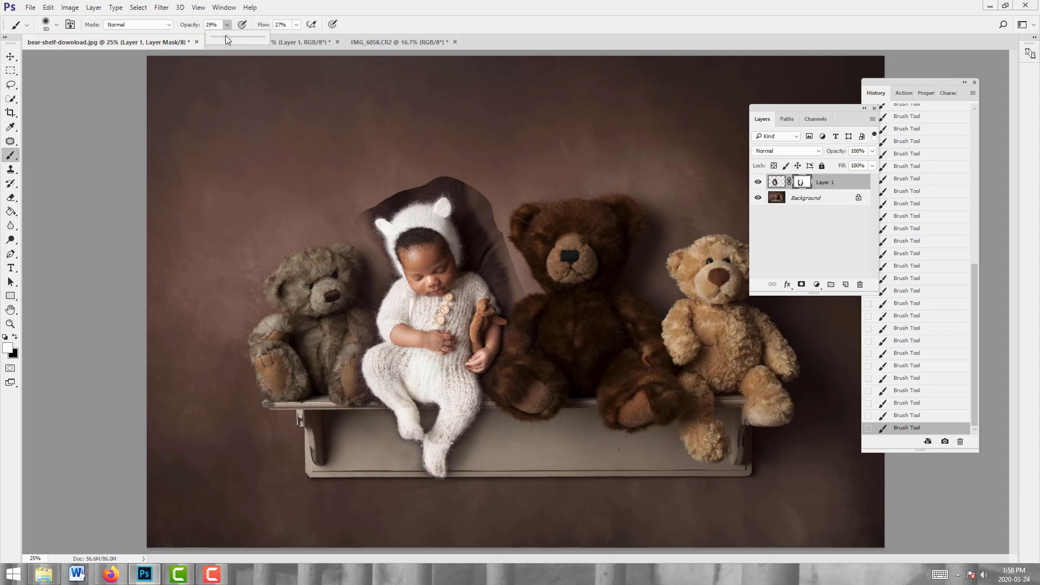
pyautogui.click(296, 25)
pyautogui.moveTo(294, 39); pyautogui.dragTo(336, 41)
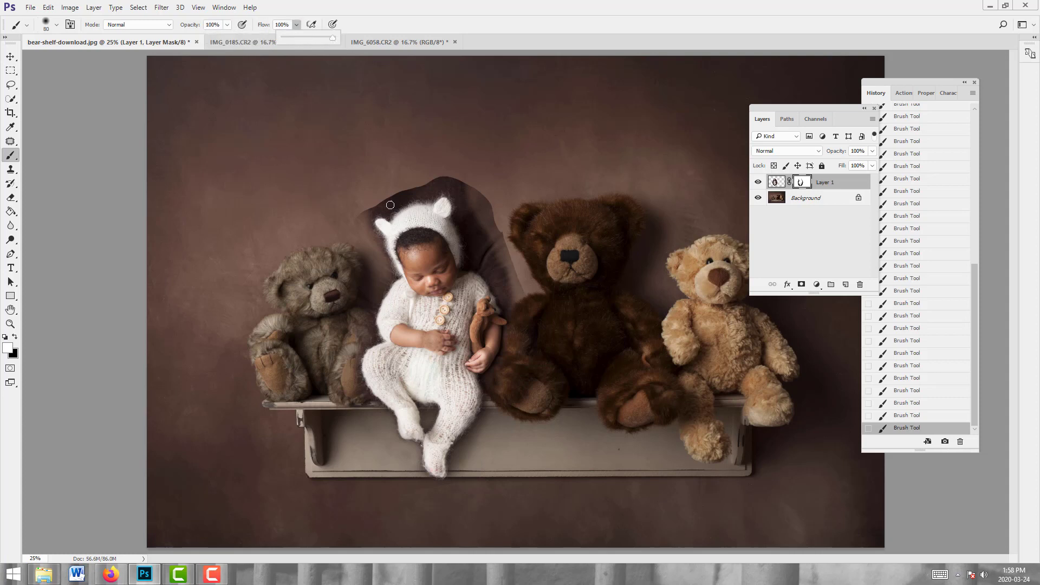
pyautogui.click(439, 435)
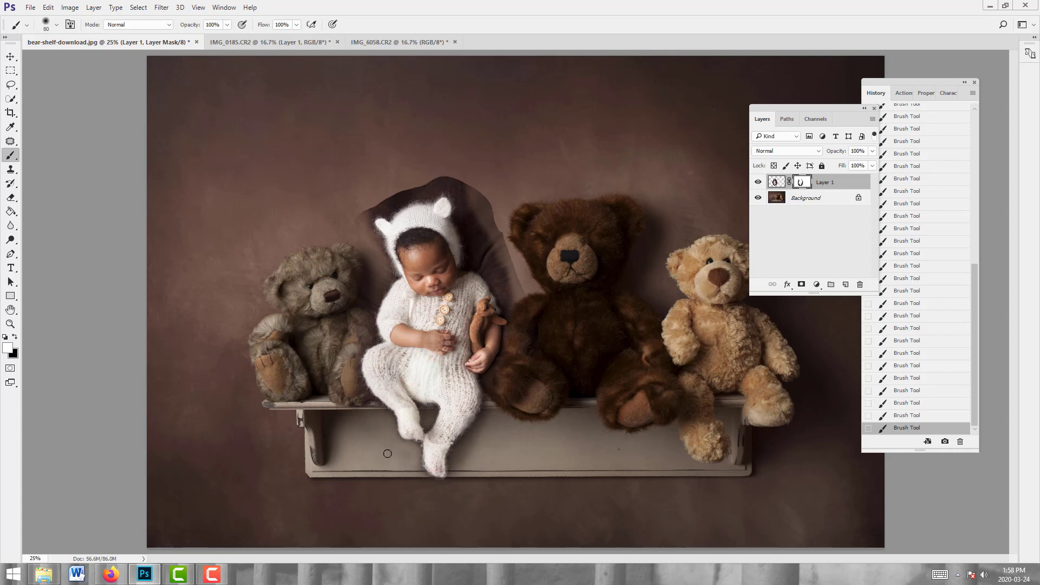
# - With a black 50 px brush at 70% opacity and 73% flow, mask the blanket along the side and top of the bear hat
pyautogui.press('x')
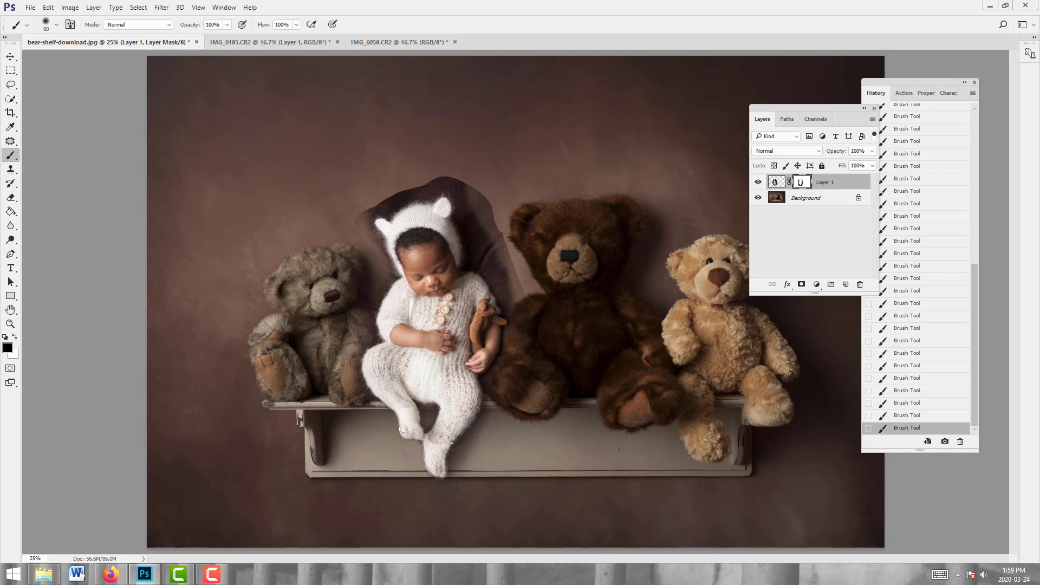
pyautogui.press('[')
pyautogui.press('x')
pyautogui.press('x')
pyautogui.click(226, 25)
pyautogui.click(297, 24)
pyautogui.click(384, 288)
pyautogui.moveTo(374, 222)
pyautogui.mouseDown()
pyautogui.moveTo(363, 229)
pyautogui.moveTo(376, 248)
pyautogui.mouseUp()
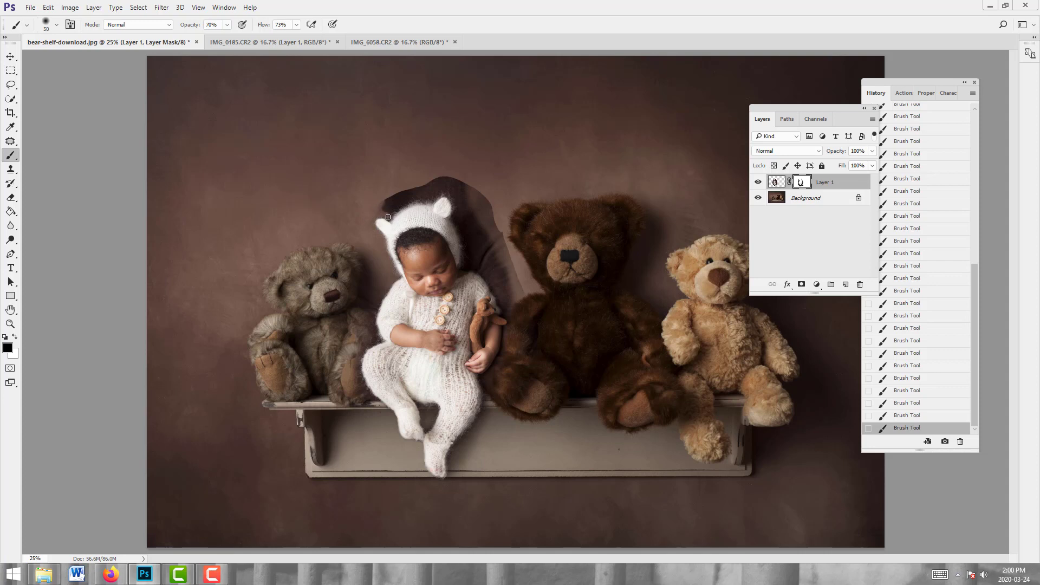
pyautogui.moveTo(384, 205)
pyautogui.mouseDown()
pyautogui.moveTo(400, 196)
pyautogui.moveTo(393, 213)
pyautogui.moveTo(411, 199)
pyautogui.mouseUp()
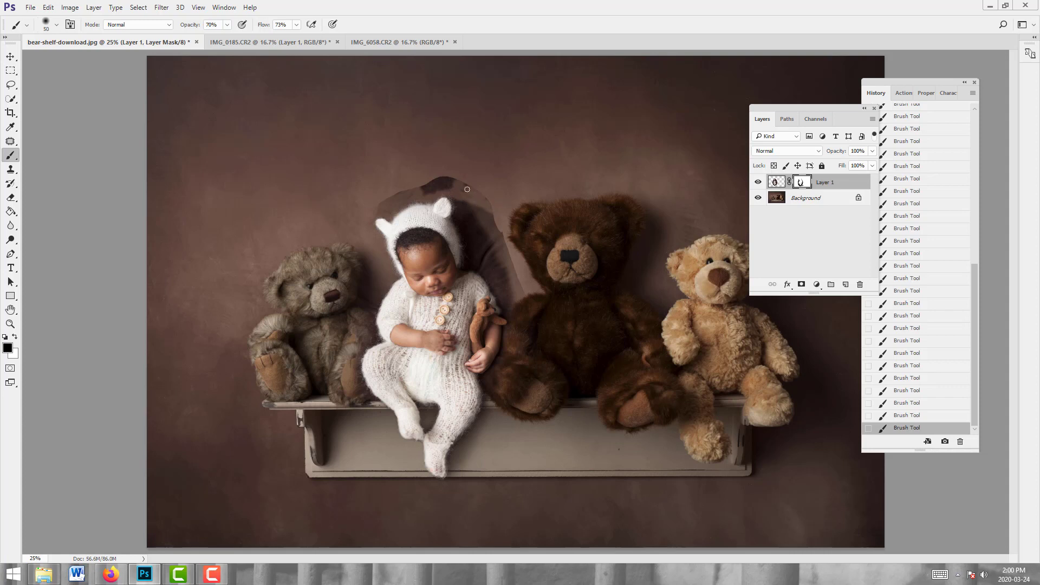
# - With a 125 px brush at 100% opacity and flow, mask out the remaining blanket above and around the bear hat
pyautogui.click(297, 25)
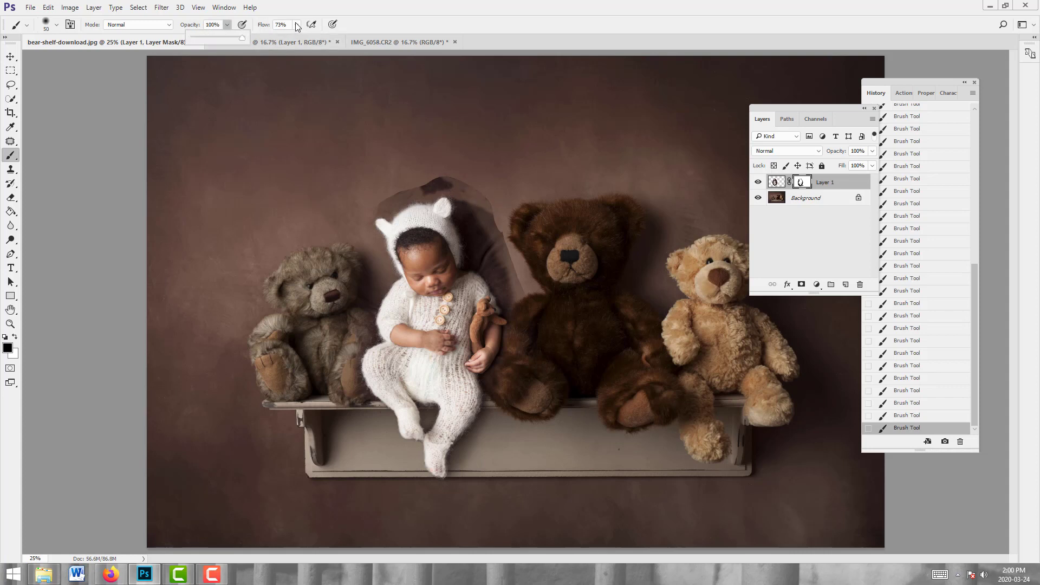
pyautogui.click(294, 37)
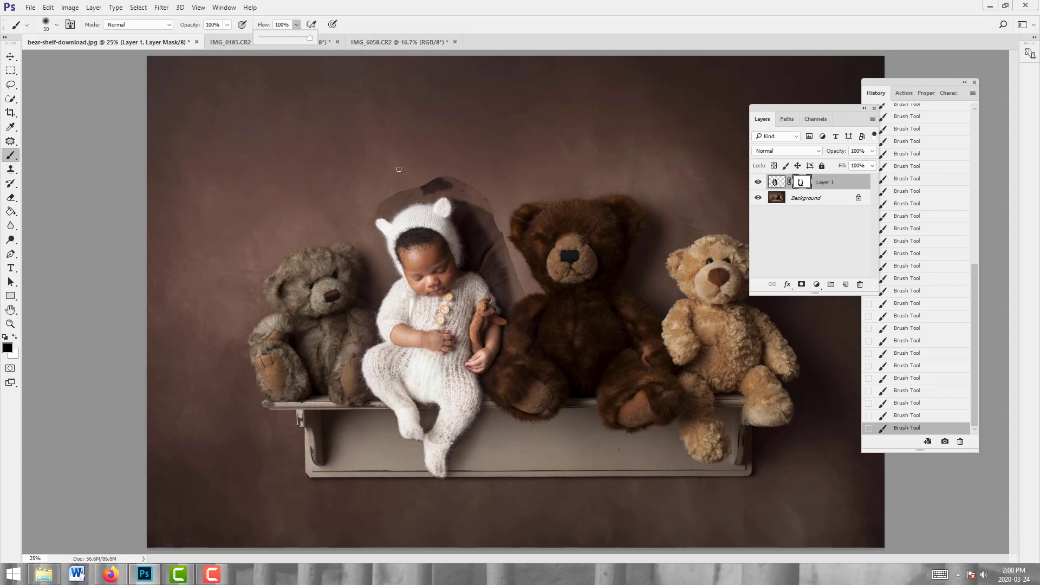
pyautogui.press(']')
pyautogui.press(']')
pyautogui.press(']')
pyautogui.press(']')
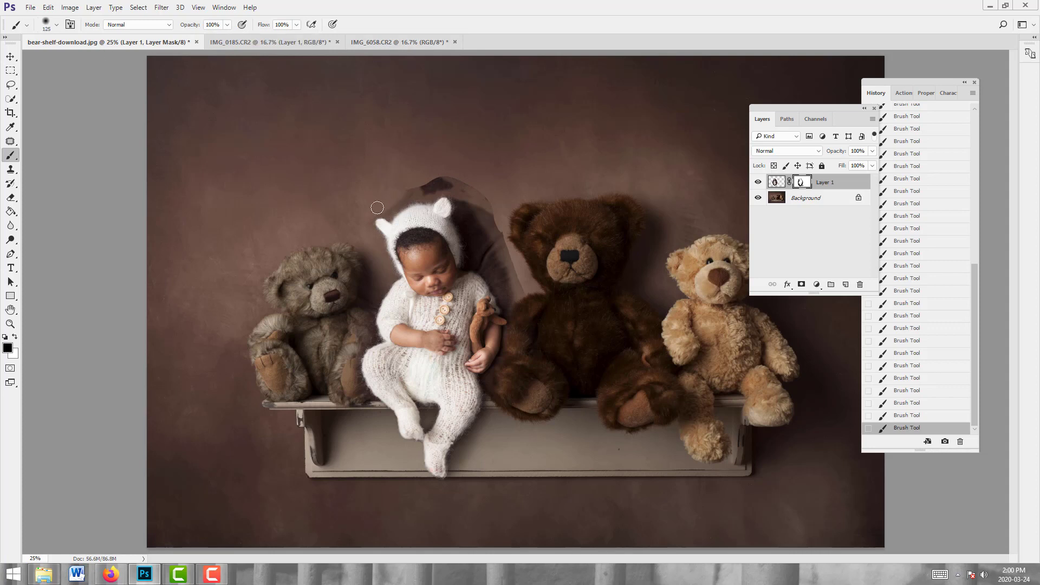
pyautogui.moveTo(388, 211)
pyautogui.mouseDown()
pyautogui.moveTo(435, 181)
pyautogui.moveTo(390, 214)
pyautogui.moveTo(478, 174)
pyautogui.moveTo(467, 165)
pyautogui.moveTo(452, 184)
pyautogui.moveTo(494, 207)
pyautogui.mouseUp()
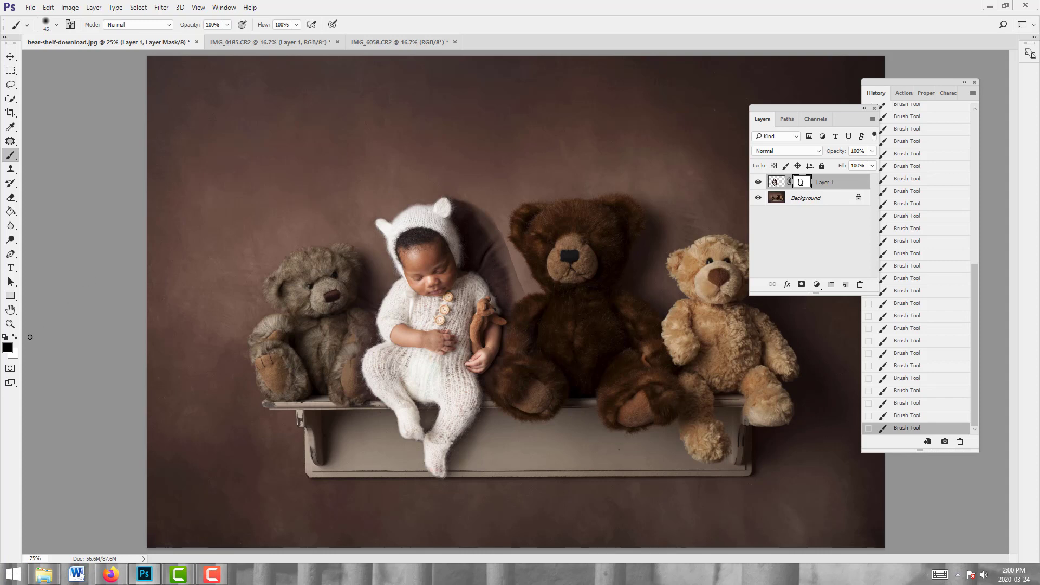
# - Set up a black 40 px brush at 33% opacity and 41% flow for masking the blanket edge
pyautogui.press('x')
pyautogui.click(10, 324)
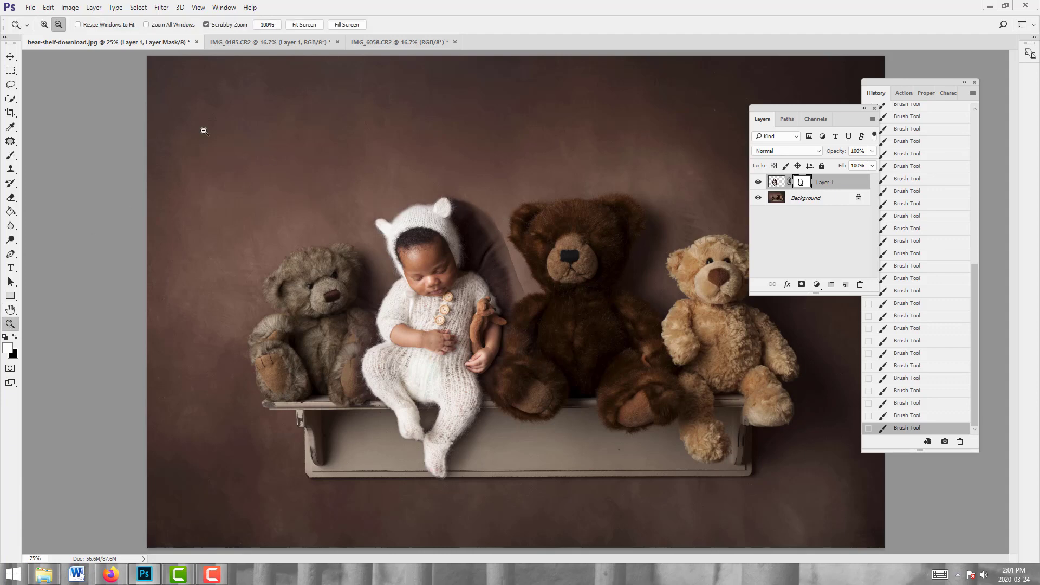
pyautogui.click(45, 25)
pyautogui.moveTo(432, 164); pyautogui.dragTo(428, 164)
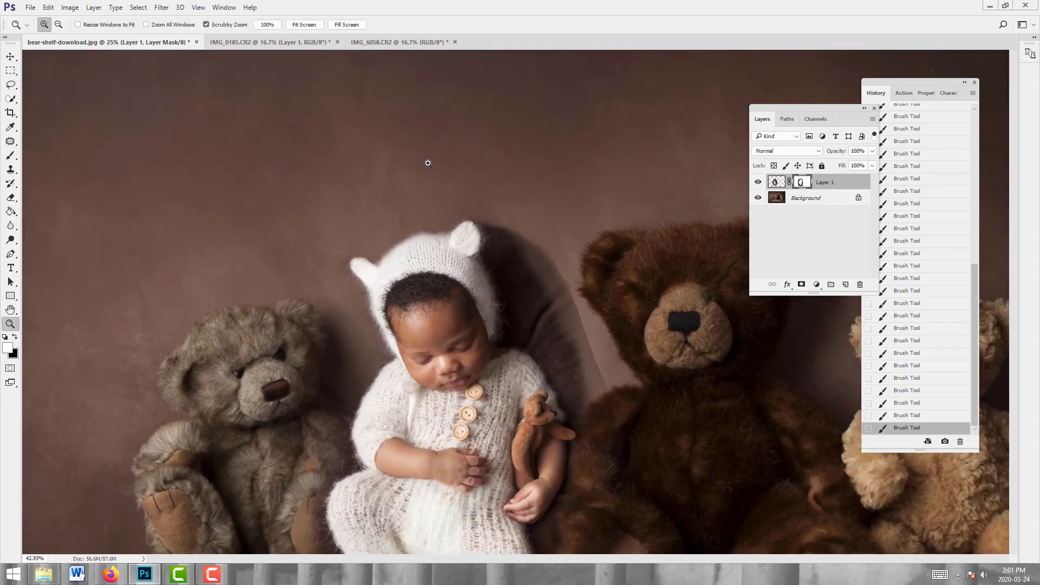
pyautogui.click(11, 156)
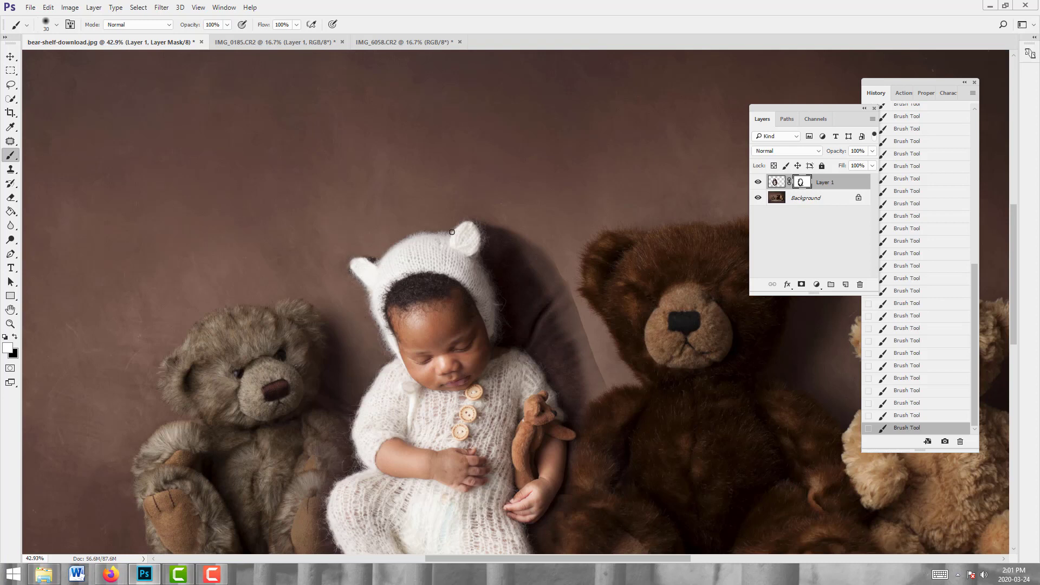
pyautogui.press('x')
pyautogui.click(226, 25)
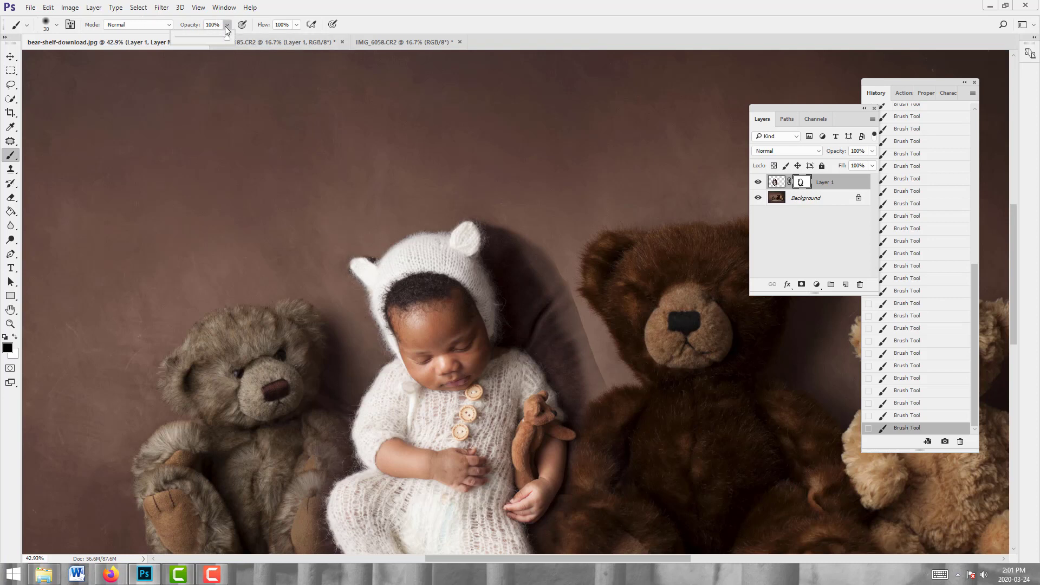
pyautogui.click(193, 37)
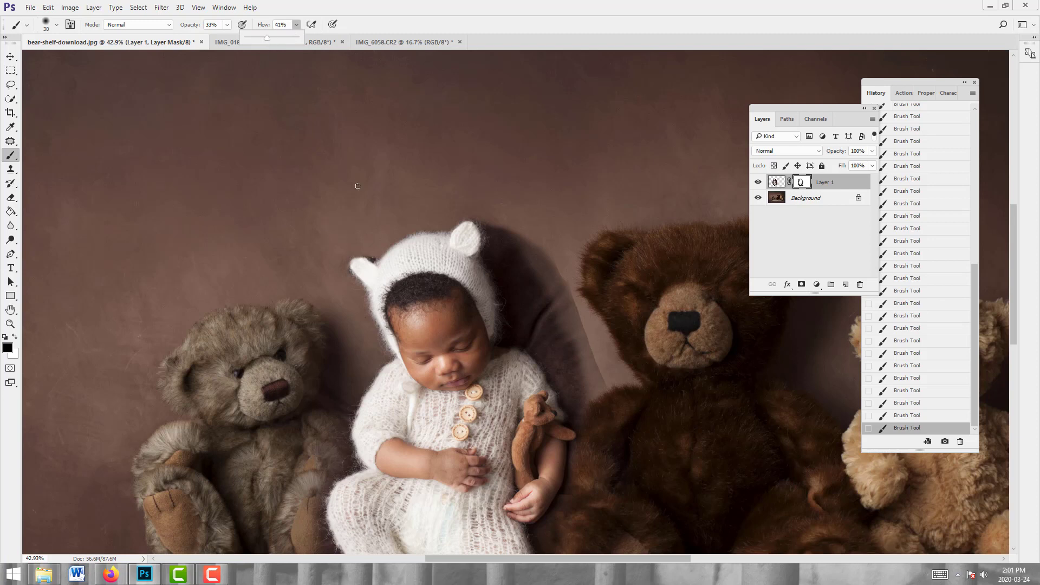
pyautogui.press(']')
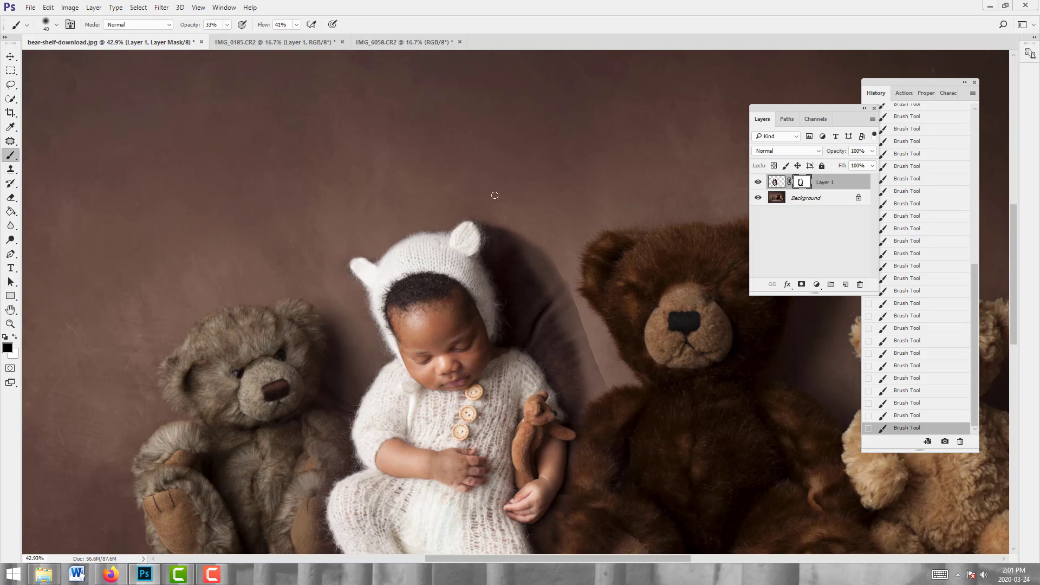
pyautogui.moveTo(509, 314); pyautogui.dragTo(343, 195)
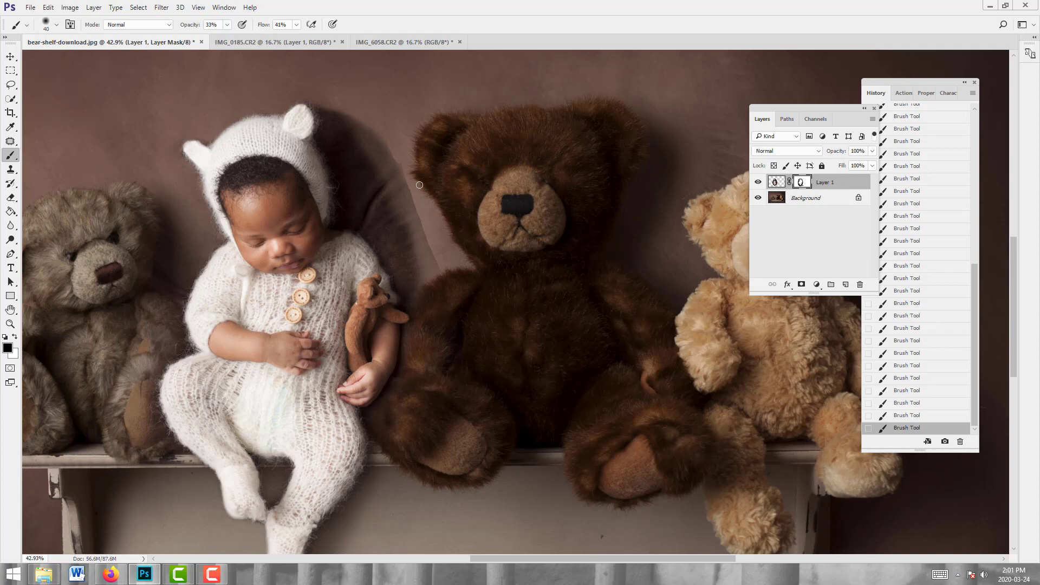
# - Target Layer 1's image instead of its mask and patch the blanket fold to the right of the bear hat
pyautogui.click(774, 183)
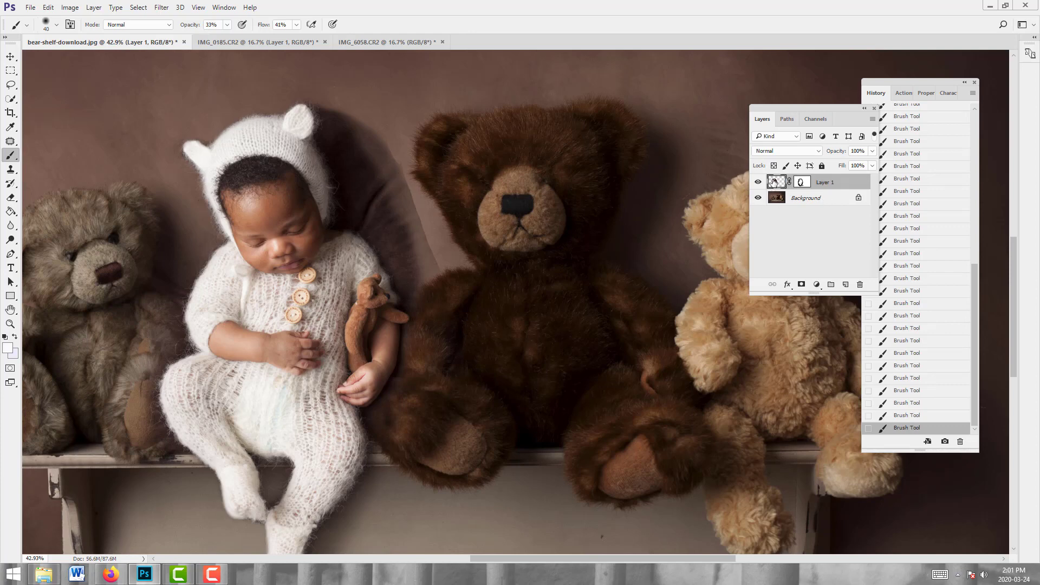
pyautogui.doubleClick(774, 183)
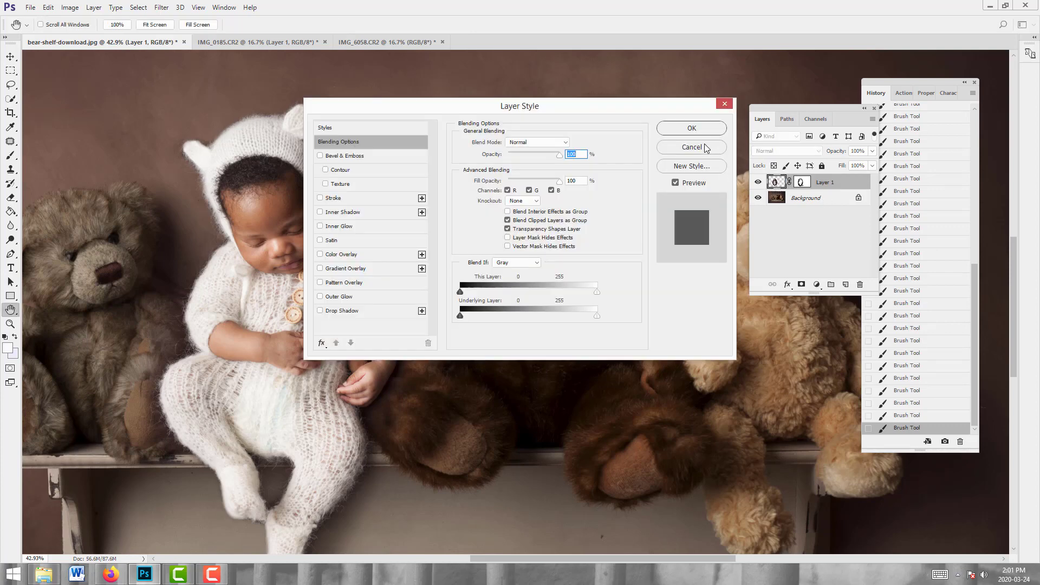
pyautogui.click(716, 150)
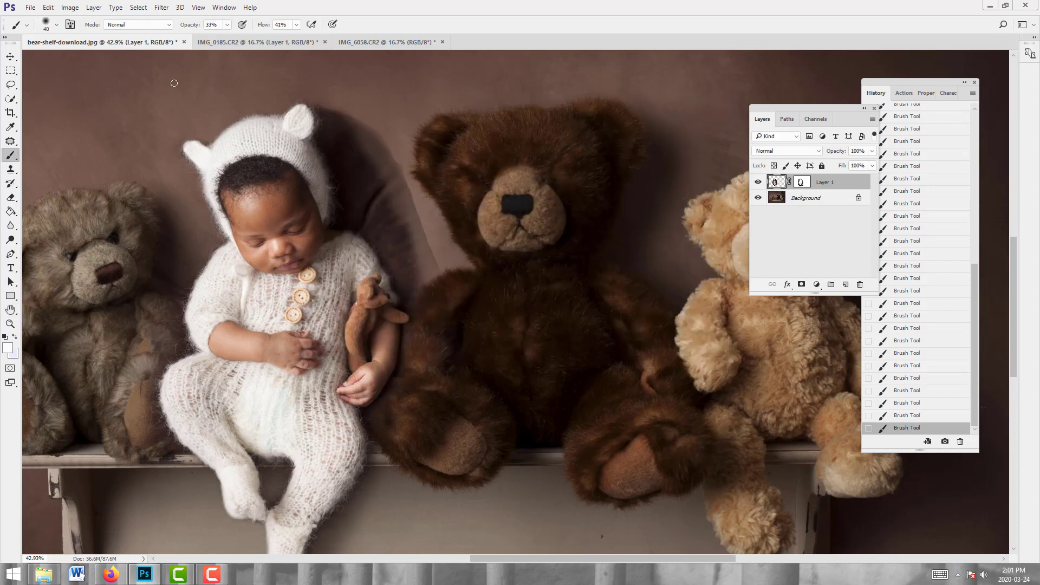
pyautogui.click(10, 141)
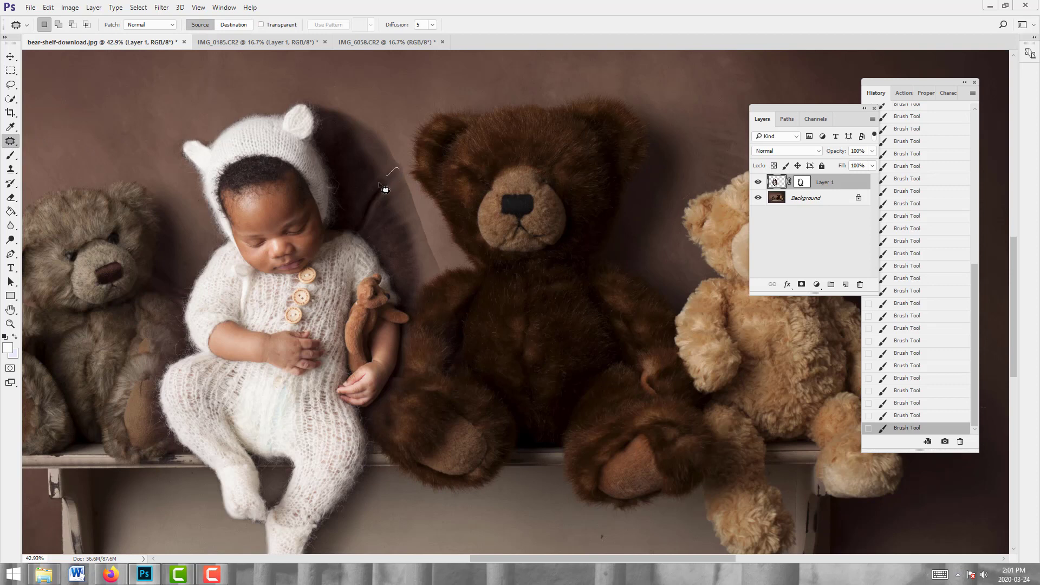
pyautogui.moveTo(378, 183)
pyautogui.mouseDown()
pyautogui.moveTo(363, 230)
pyautogui.moveTo(399, 169)
pyautogui.mouseUp()
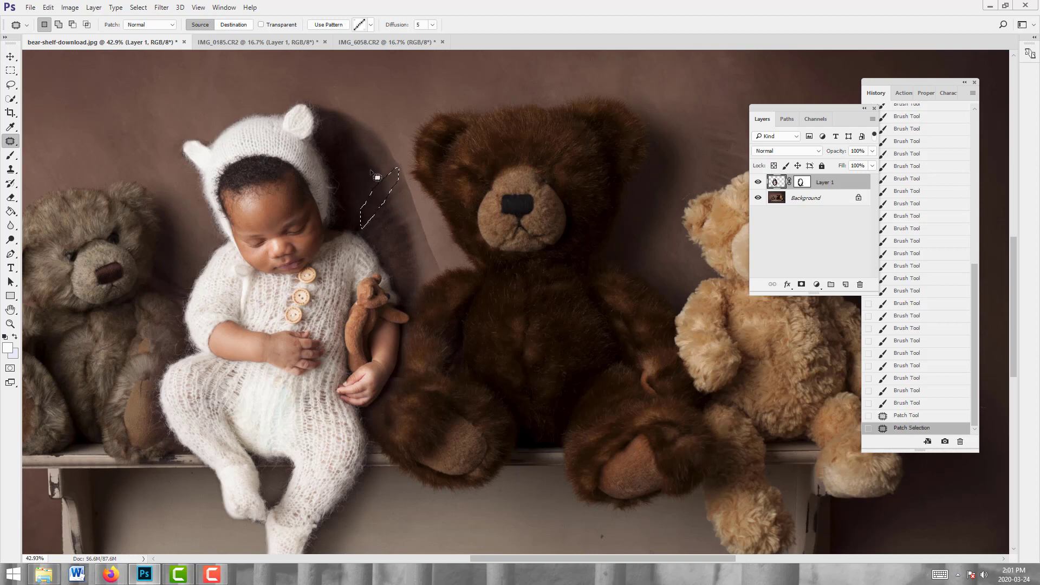
pyautogui.hotkey('ctrl', 'd')
# - Patch the next creases in the dark blanket between the bear hat and the big brown bear
pyautogui.moveTo(401, 182)
pyautogui.mouseDown()
pyautogui.moveTo(362, 221)
pyautogui.moveTo(399, 198)
pyautogui.moveTo(362, 165)
pyautogui.moveTo(384, 191)
pyautogui.moveTo(372, 172)
pyautogui.mouseUp()
pyautogui.hotkey('ctrl', 'd')
pyautogui.hotkey('ctrl', 'd')
pyautogui.moveTo(403, 209)
pyautogui.mouseDown()
pyautogui.moveTo(377, 229)
pyautogui.moveTo(392, 236)
pyautogui.moveTo(402, 216)
pyautogui.mouseUp()
pyautogui.moveTo(391, 224); pyautogui.dragTo(371, 181)
pyautogui.hotkey('ctrl', 'd')
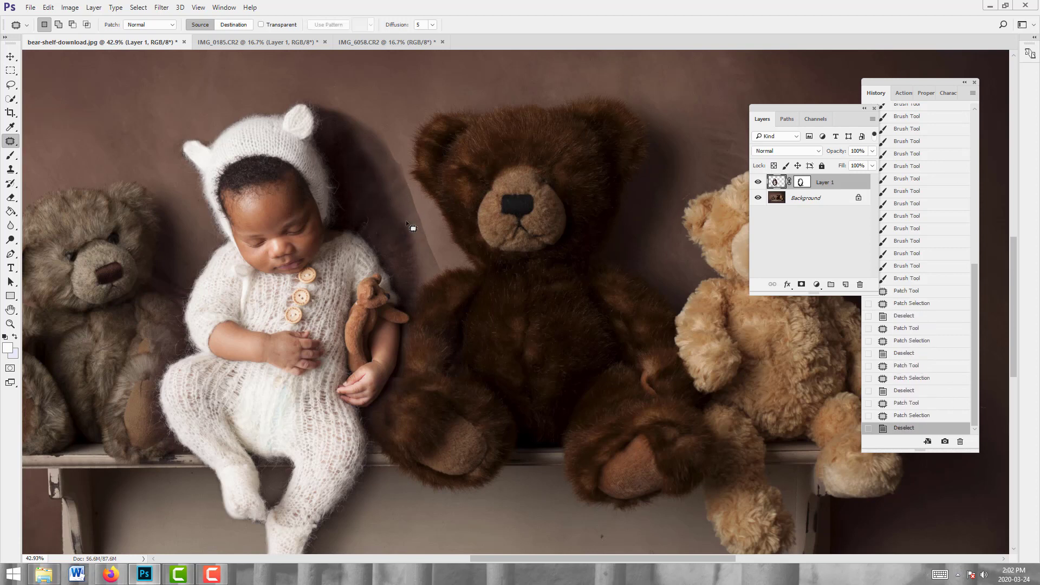
# - Patch the remaining wrinkles and uneven spots in the blanket above the baby's shoulder and the small toy
pyautogui.moveTo(406, 223)
pyautogui.mouseDown()
pyautogui.moveTo(391, 247)
pyautogui.moveTo(416, 249)
pyautogui.moveTo(407, 224)
pyautogui.mouseUp()
pyautogui.moveTo(401, 242); pyautogui.dragTo(375, 190)
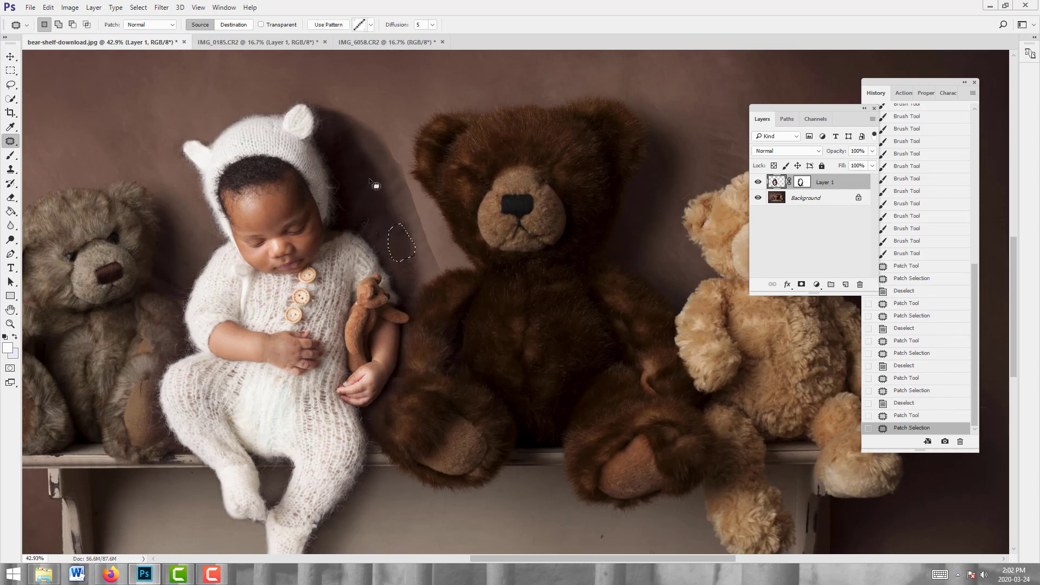
pyautogui.hotkey('ctrl', 'd')
pyautogui.moveTo(383, 231)
pyautogui.mouseDown()
pyautogui.moveTo(382, 244)
pyautogui.moveTo(362, 183)
pyautogui.moveTo(384, 185)
pyautogui.moveTo(395, 168)
pyautogui.moveTo(364, 174)
pyautogui.moveTo(411, 200)
pyautogui.moveTo(406, 187)
pyautogui.mouseUp()
pyautogui.hotkey('ctrl', 'd')
pyautogui.moveTo(402, 195)
pyautogui.mouseDown()
pyautogui.moveTo(380, 198)
pyautogui.moveTo(412, 213)
pyautogui.mouseUp()
pyautogui.hotkey('ctrl', 'd')
pyautogui.moveTo(409, 219)
pyautogui.mouseDown()
pyautogui.moveTo(366, 235)
pyautogui.moveTo(384, 211)
pyautogui.moveTo(416, 284)
pyautogui.moveTo(374, 184)
pyautogui.mouseUp()
pyautogui.hotkey('ctrl', 'd')
pyautogui.hotkey('ctrl', 'd')
pyautogui.hotkey('ctrl', 'd')
pyautogui.hotkey('ctrl', 'd')
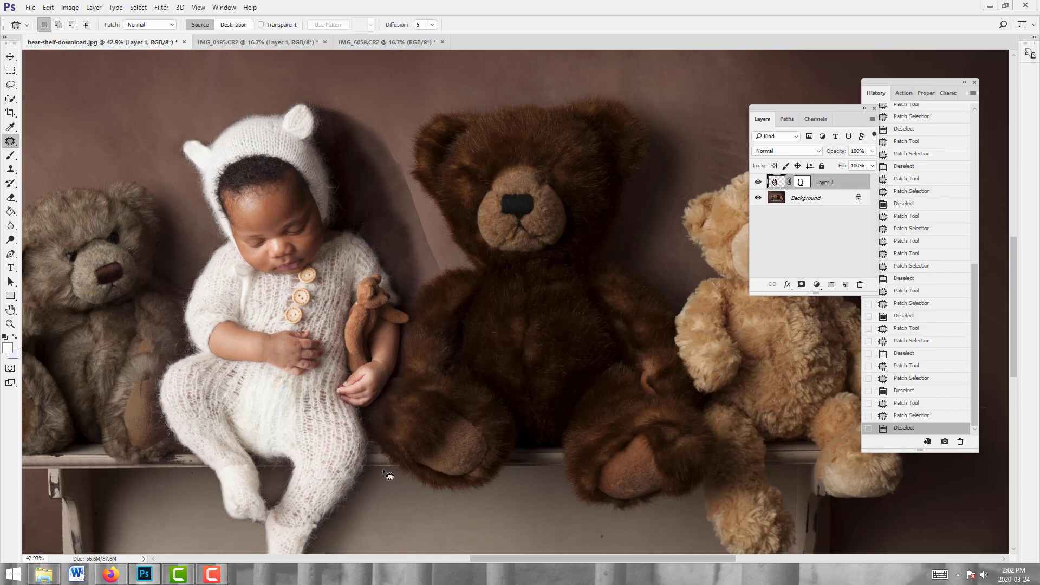
# - On Layer 1's mask, fade the blanket's hard edge near the brown bear using a black 200 px brush at 40% opacity and 41% flow
pyautogui.click(801, 183)
pyautogui.click(11, 156)
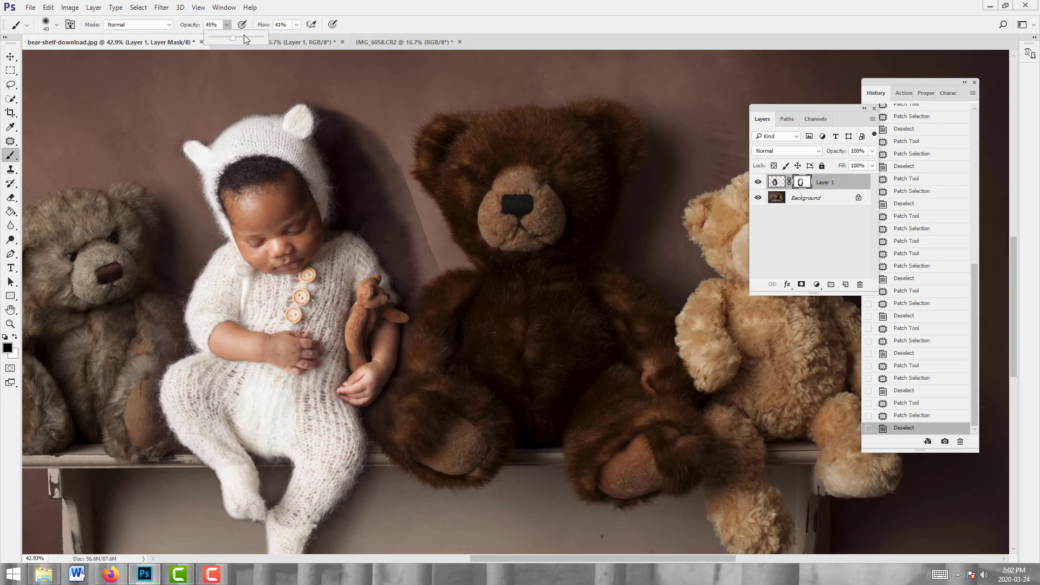
pyautogui.moveTo(232, 38); pyautogui.dragTo(230, 38)
pyautogui.press(']')
pyautogui.press(']')
pyautogui.press(']')
pyautogui.press(']')
pyautogui.press(']')
pyautogui.press(']')
pyautogui.press(']')
pyautogui.press(']')
pyautogui.press(']')
pyautogui.press(']')
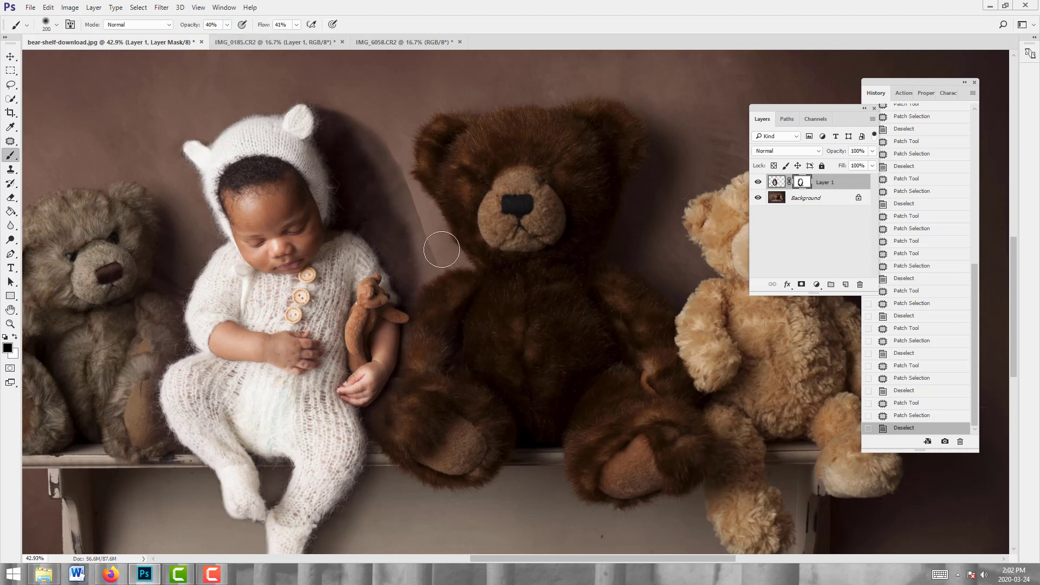
pyautogui.click(439, 249)
pyautogui.click(449, 275)
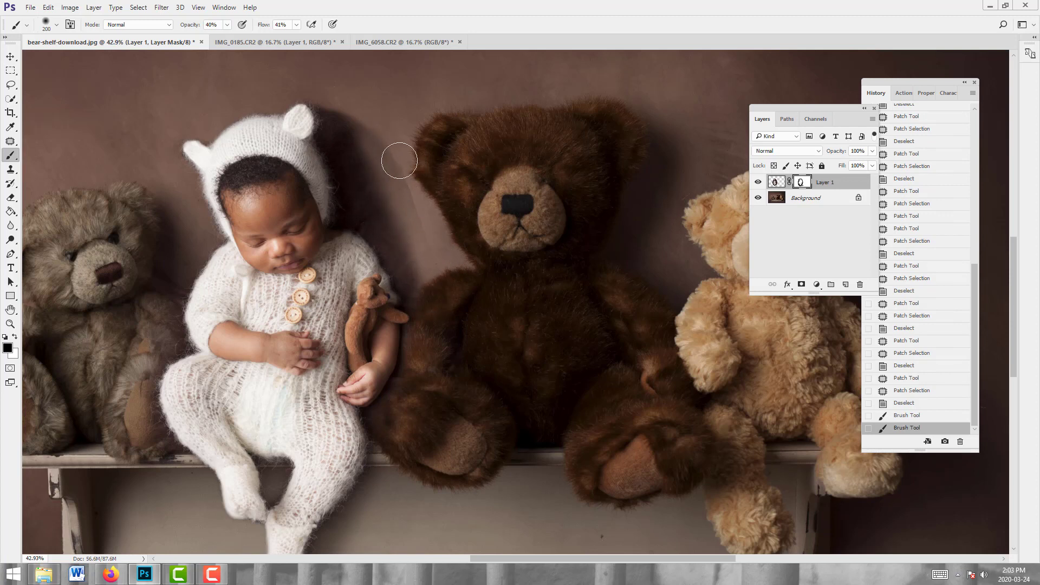
pyautogui.moveTo(388, 149); pyautogui.dragTo(427, 213)
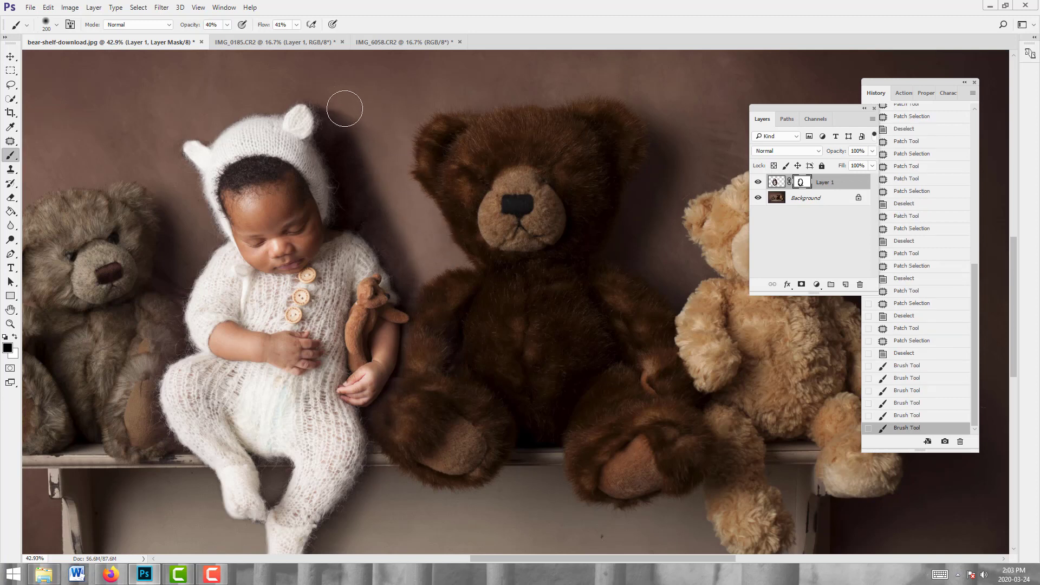
# - Blend away the leftover blanket from the hat's right ear down to the brown bear's arm with repeated soft mask strokes
pyautogui.moveTo(335, 102); pyautogui.dragTo(362, 148)
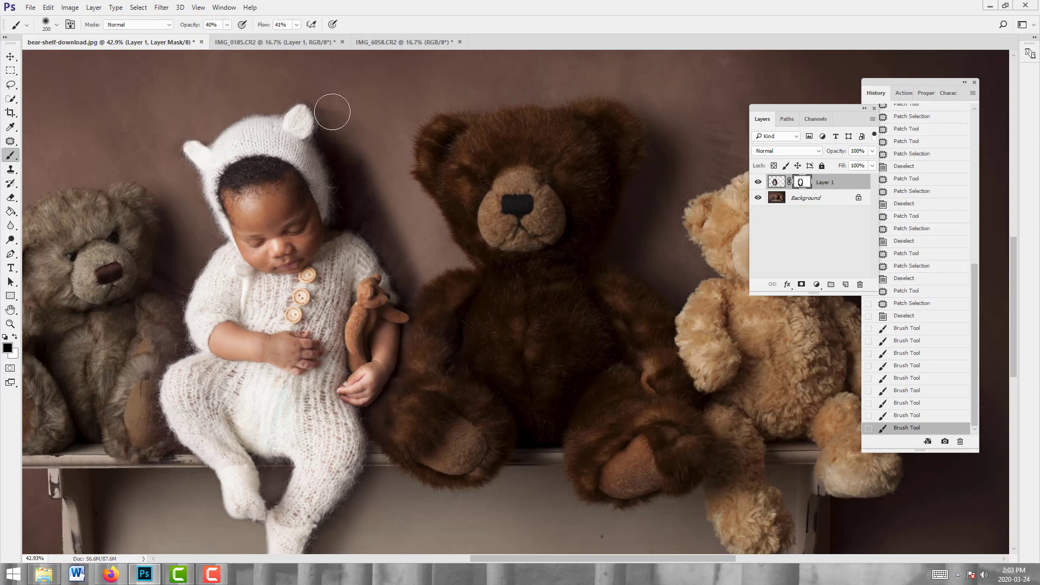
pyautogui.moveTo(332, 109); pyautogui.dragTo(350, 158)
pyautogui.moveTo(341, 118)
pyautogui.mouseDown()
pyautogui.moveTo(375, 210)
pyautogui.moveTo(432, 270)
pyautogui.mouseUp()
pyautogui.moveTo(361, 140)
pyautogui.mouseDown()
pyautogui.moveTo(446, 262)
pyautogui.moveTo(447, 239)
pyautogui.moveTo(408, 269)
pyautogui.moveTo(429, 301)
pyautogui.mouseUp()
pyautogui.moveTo(385, 122)
pyautogui.mouseDown()
pyautogui.moveTo(444, 277)
pyautogui.moveTo(433, 267)
pyautogui.mouseUp()
pyautogui.click(422, 275)
pyautogui.click(430, 290)
pyautogui.click(436, 280)
pyautogui.click(409, 230)
pyautogui.click(398, 214)
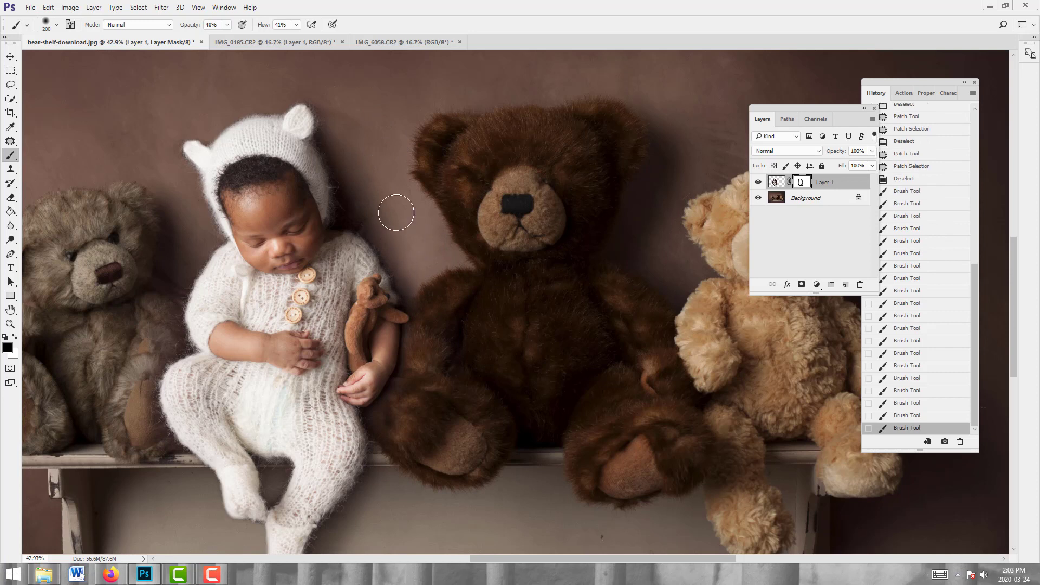
pyautogui.click(394, 212)
pyautogui.click(388, 196)
pyautogui.click(368, 135)
pyautogui.click(353, 113)
pyautogui.click(347, 99)
pyautogui.click(341, 94)
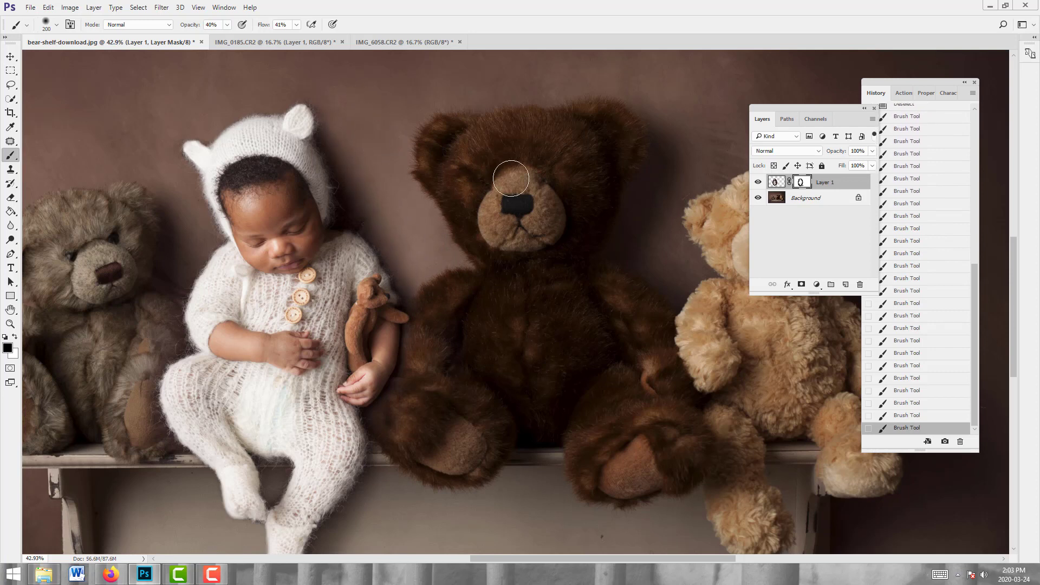
# - Examine the shadows around the bears and the baby's blended edges, both close up and in the full composite
pyautogui.click(651, 111)
pyautogui.moveTo(653, 169); pyautogui.dragTo(392, 168)
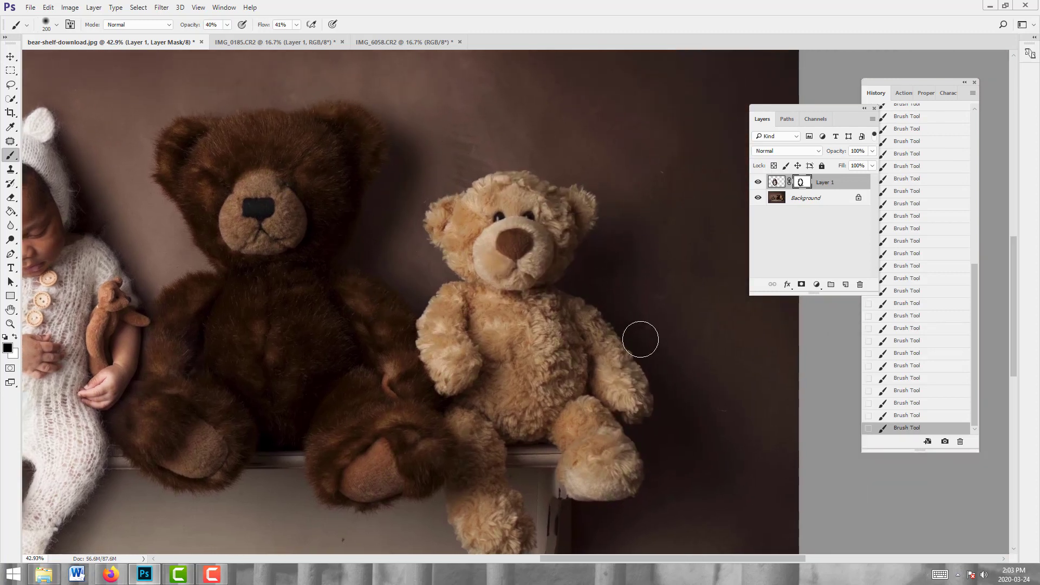
pyautogui.moveTo(272, 230); pyautogui.dragTo(470, 252)
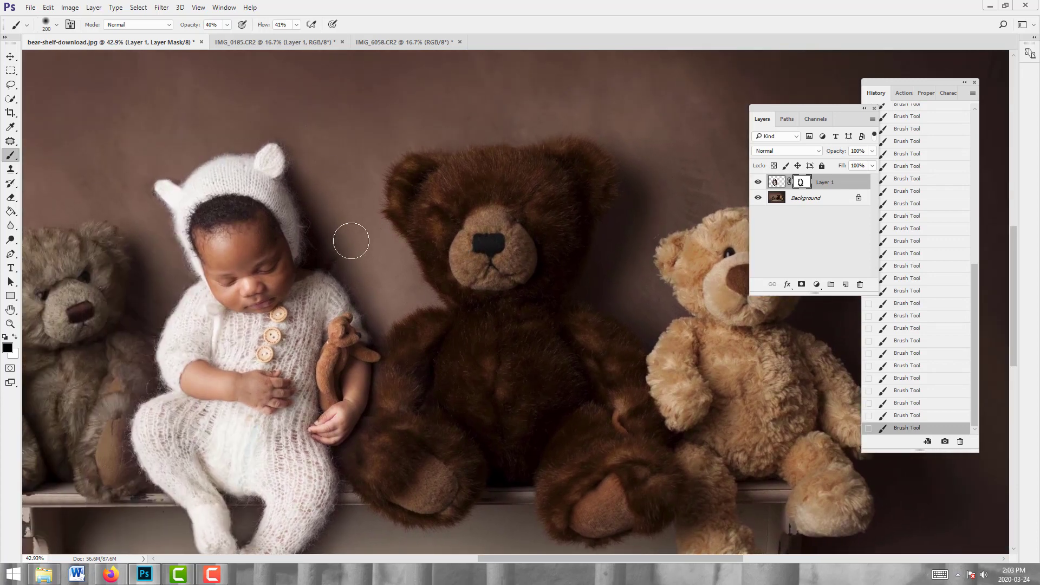
pyautogui.moveTo(395, 221)
pyautogui.mouseDown()
pyautogui.moveTo(425, 152)
pyautogui.moveTo(398, 183)
pyautogui.mouseUp()
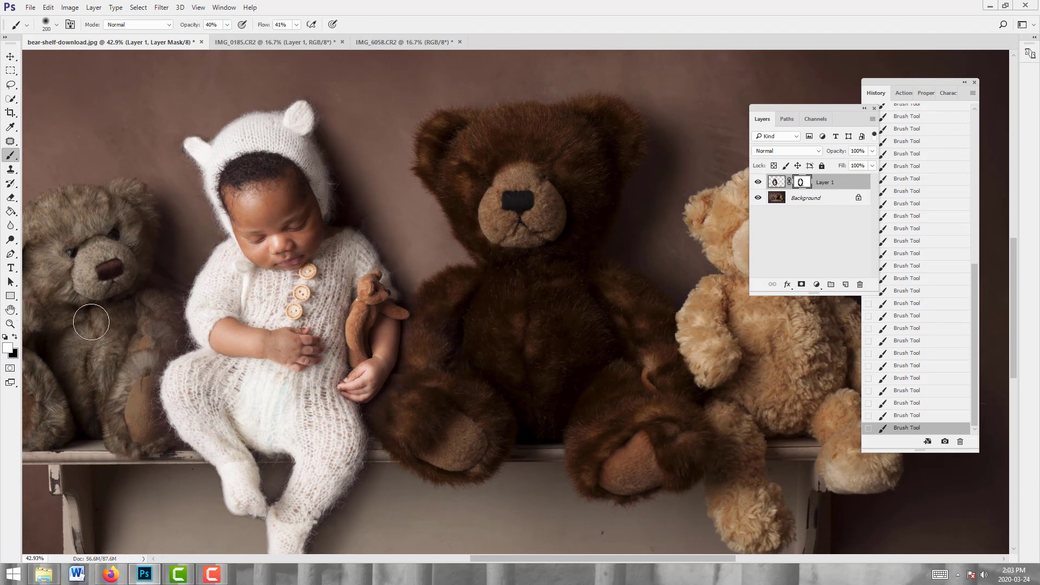
pyautogui.click(14, 337)
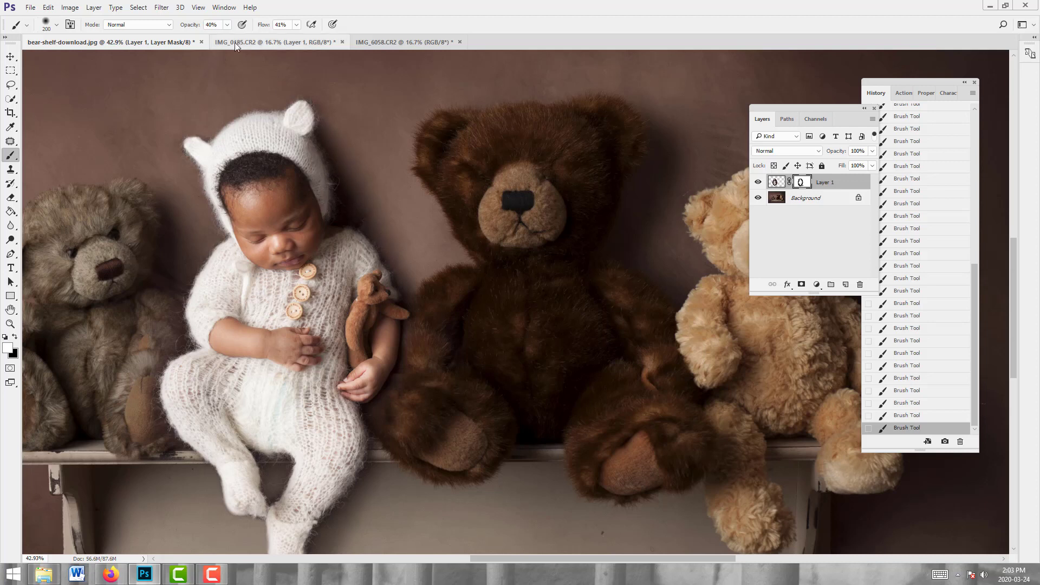
pyautogui.press(']')
pyautogui.press(']')
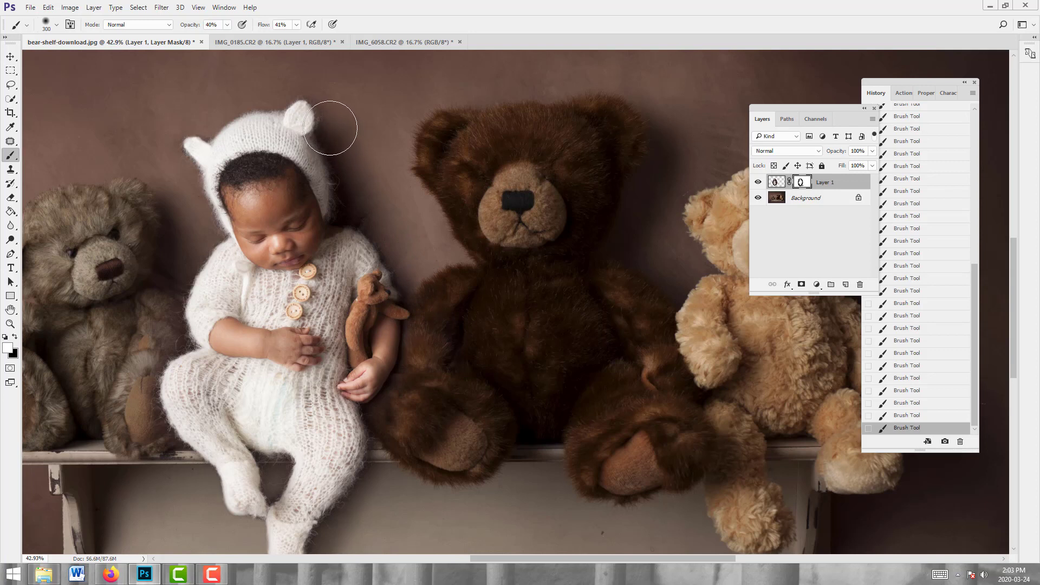
pyautogui.press('x')
pyautogui.click(8, 324)
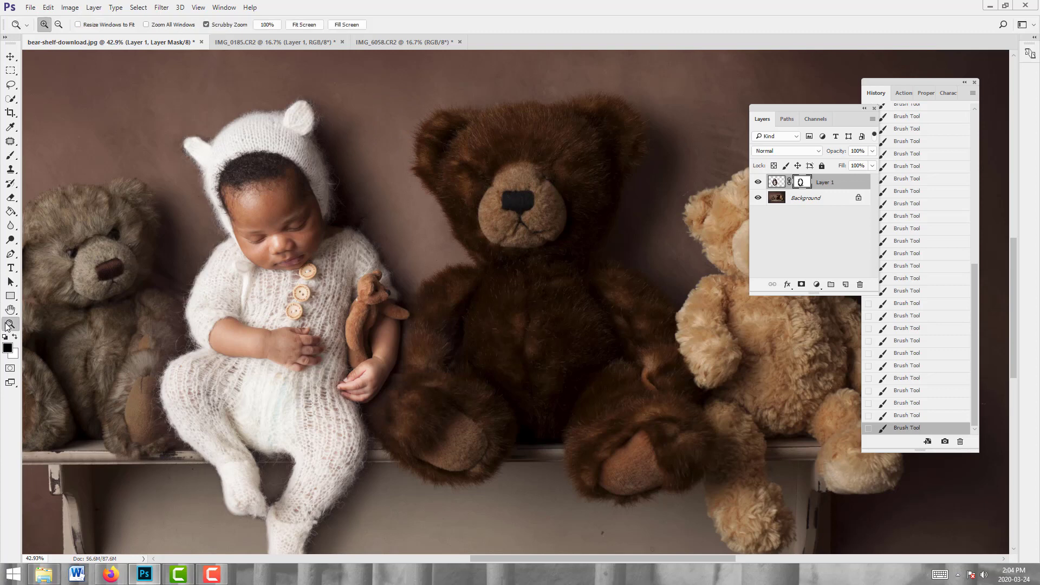
pyautogui.click(59, 25)
pyautogui.click(367, 222)
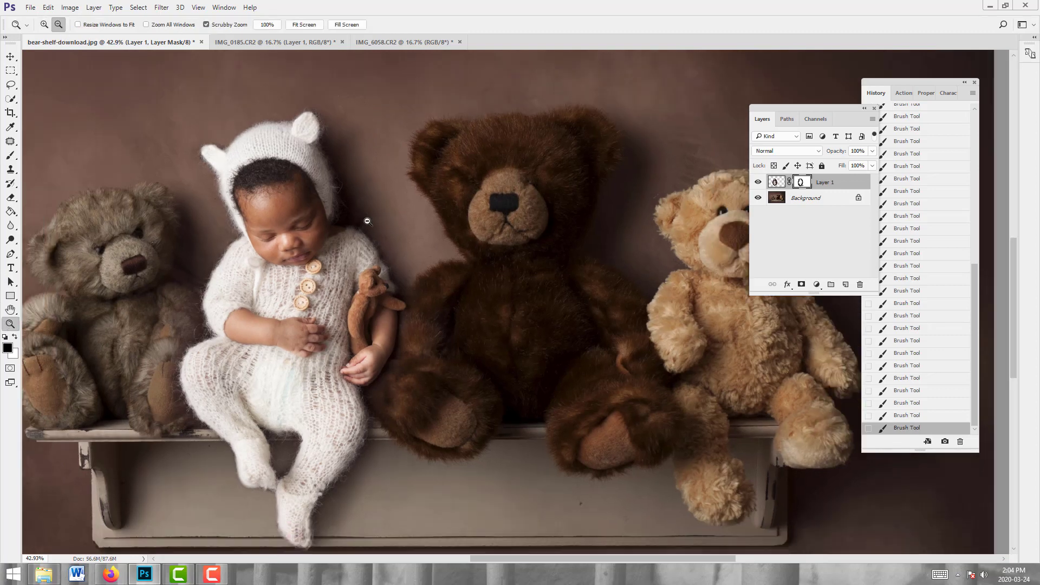
pyautogui.click(368, 222)
pyautogui.click(367, 222)
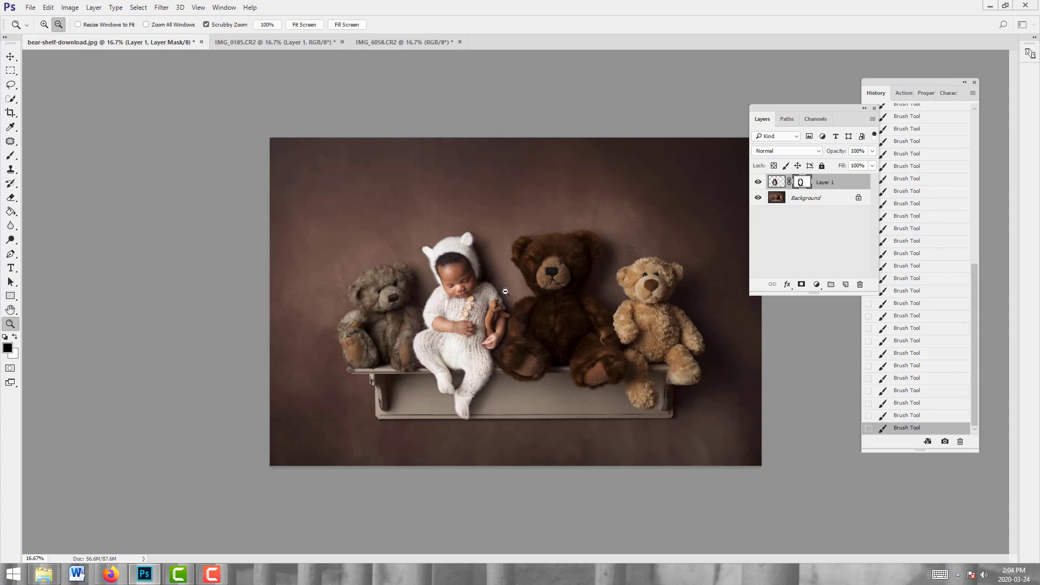
pyautogui.click(44, 24)
pyautogui.click(464, 297)
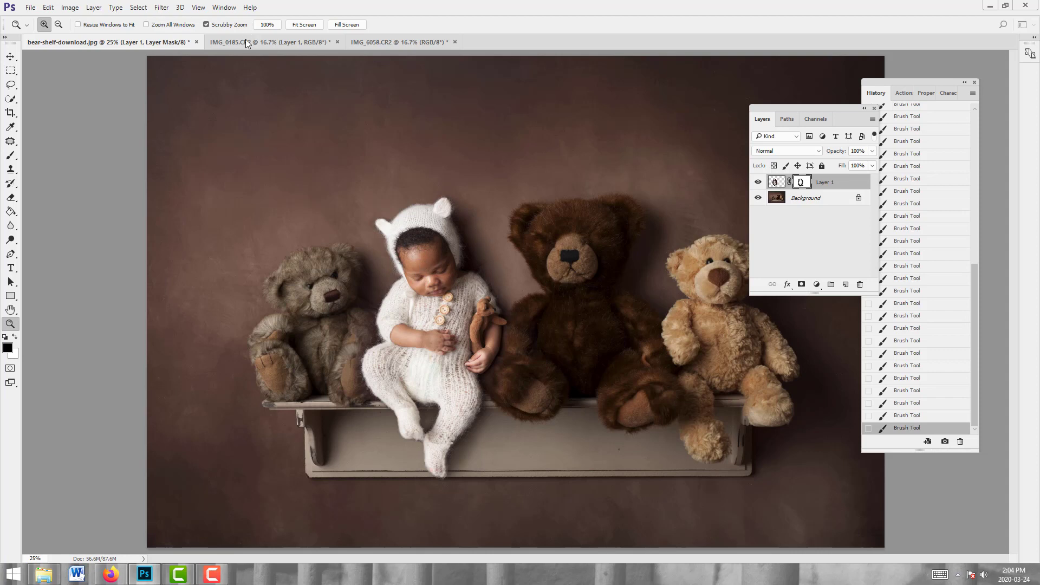
# - Lower Layer 1's exposure to -0.10 with the Camera Raw Filter and compare the composite before and after the change
pyautogui.click(775, 183)
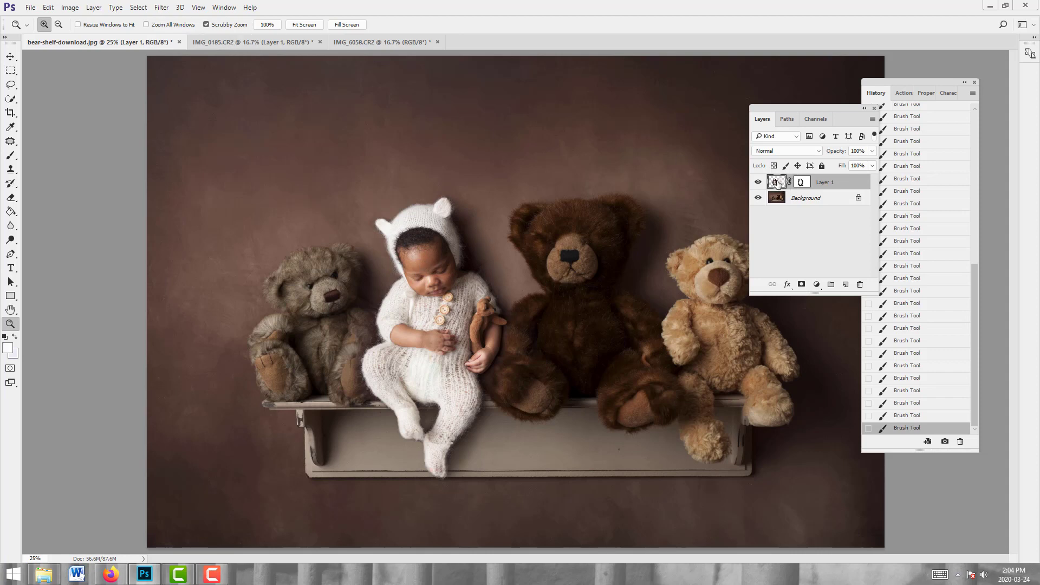
pyautogui.click(158, 9)
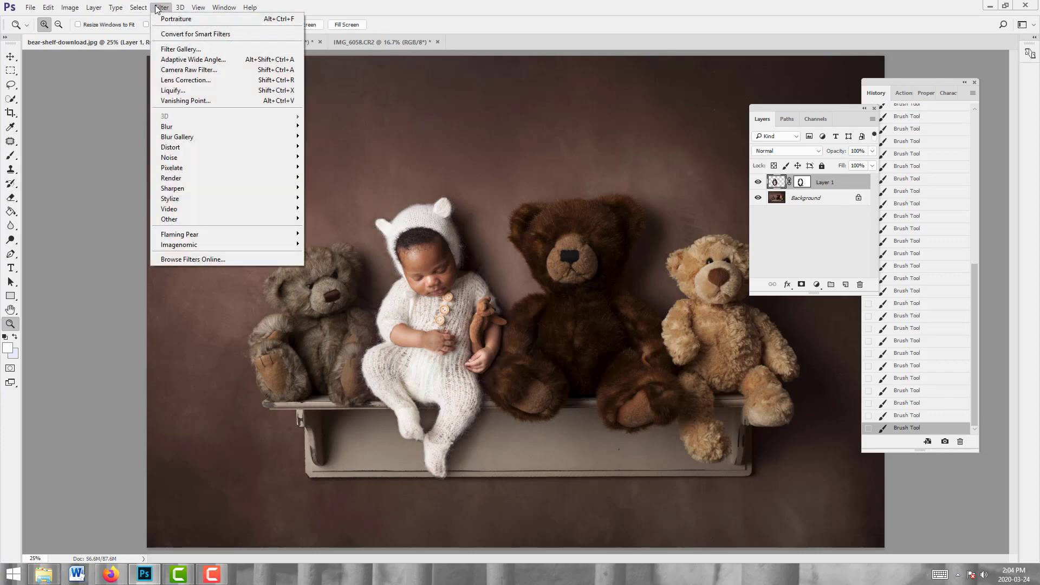
pyautogui.click(178, 71)
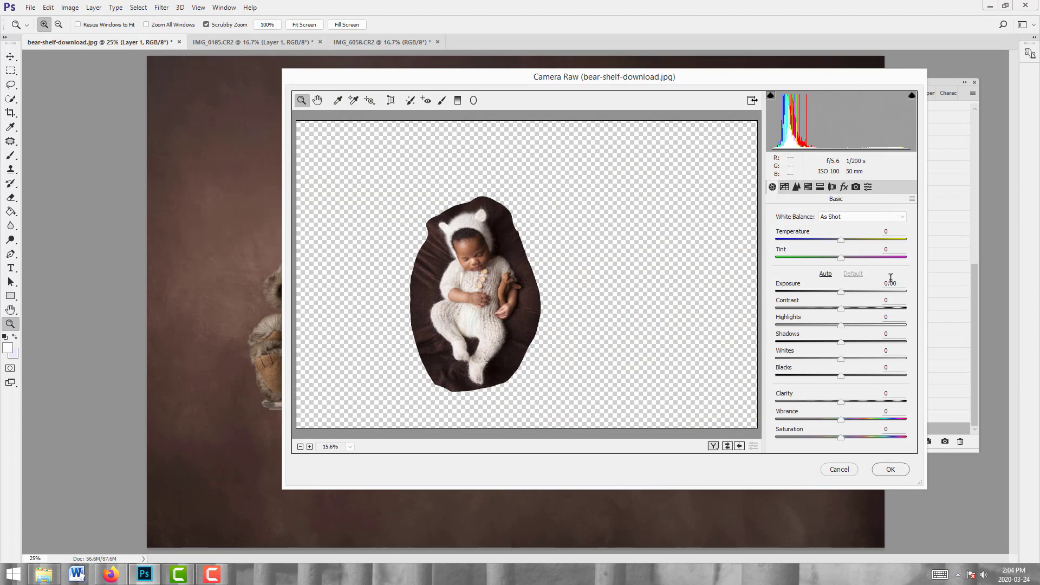
pyautogui.moveTo(841, 292); pyautogui.dragTo(840, 294)
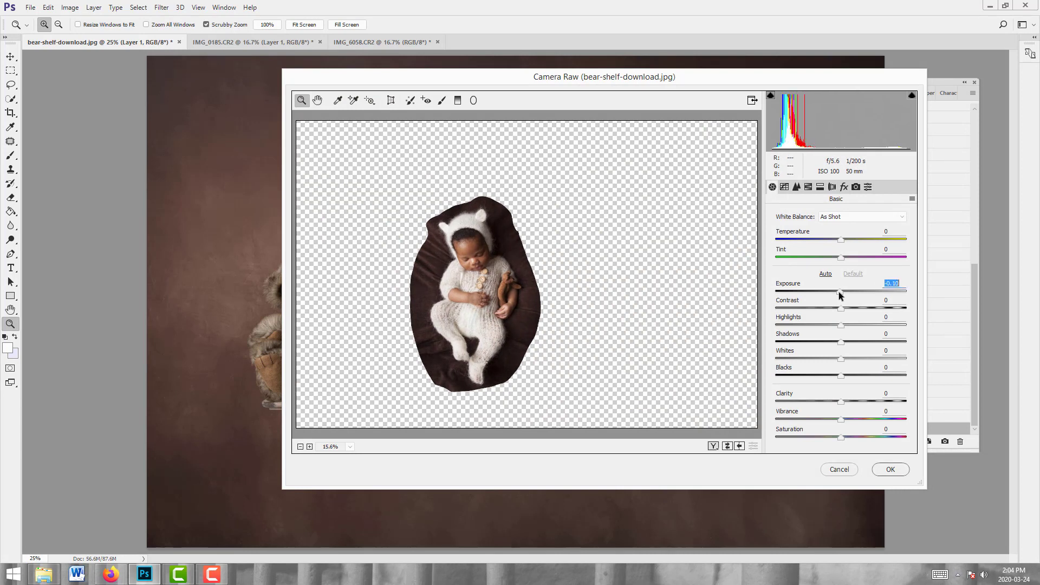
pyautogui.click(890, 470)
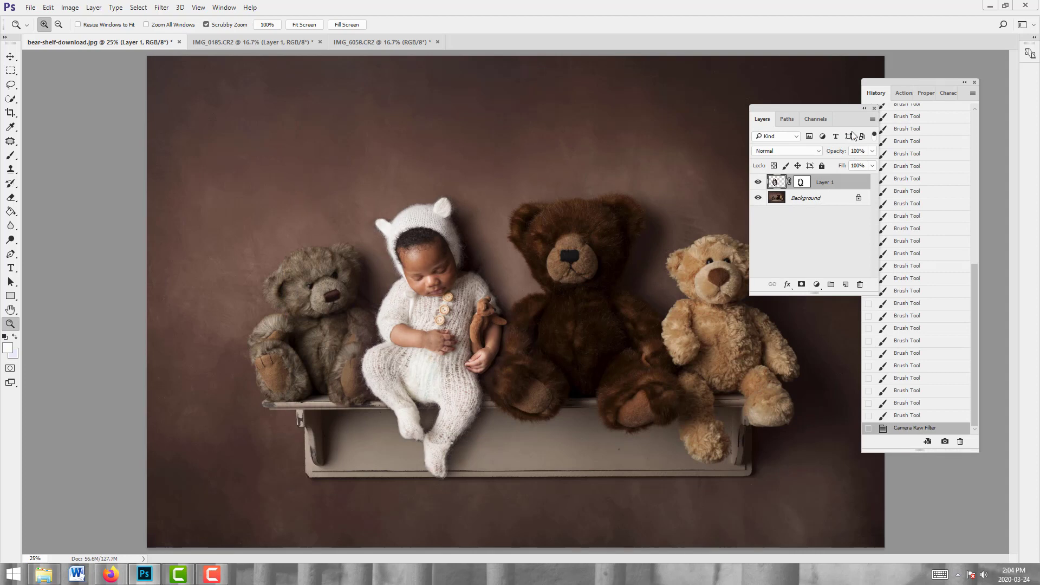
pyautogui.click(912, 416)
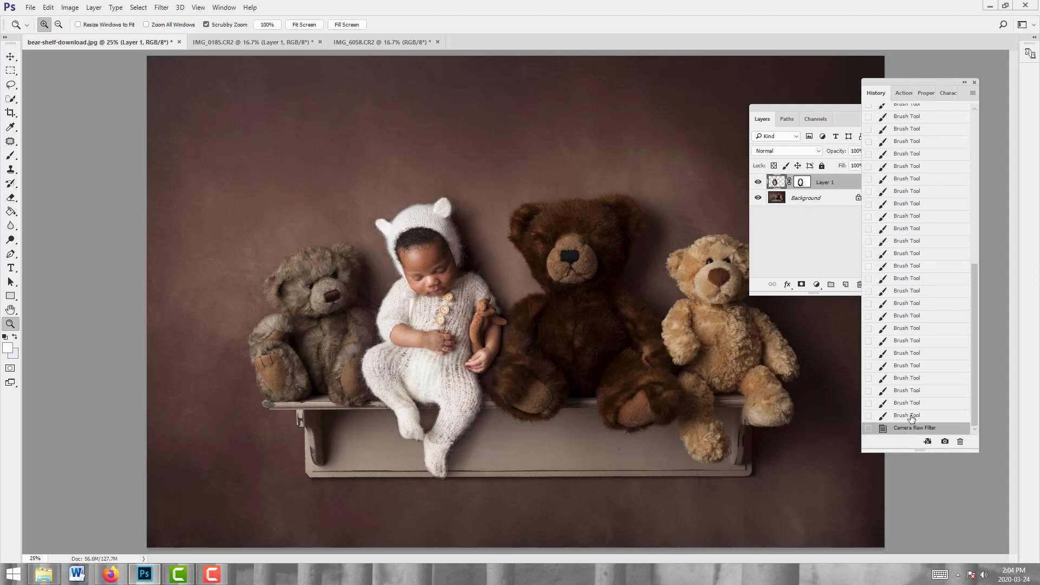
pyautogui.click(910, 429)
pyautogui.click(911, 418)
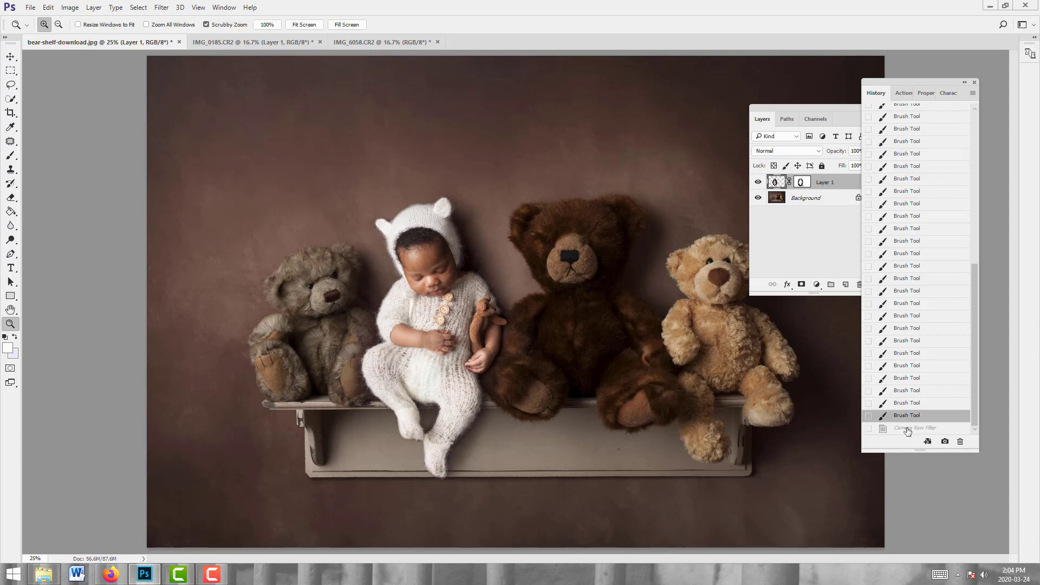
pyautogui.click(909, 431)
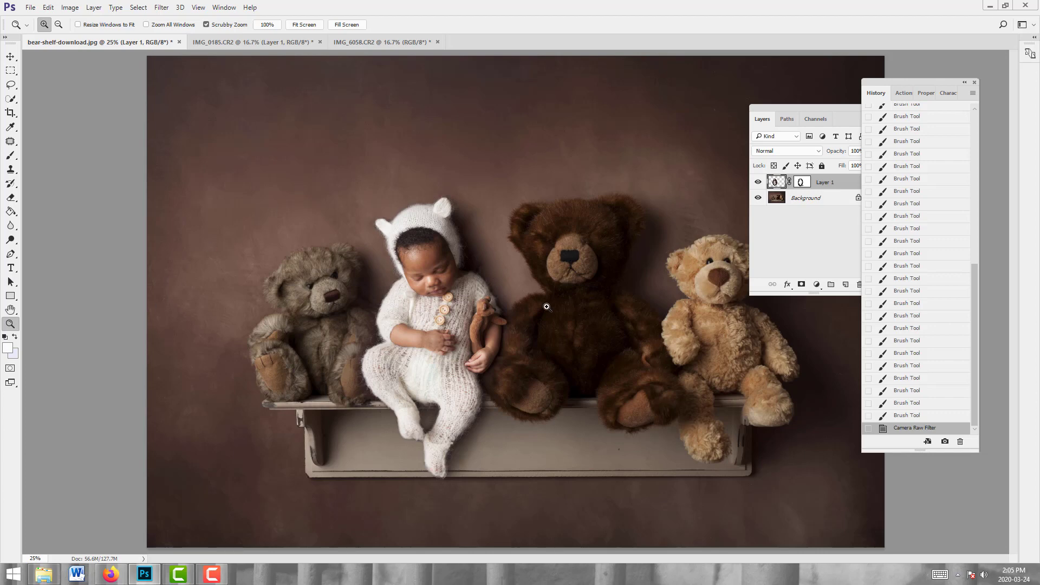
# - On Layer 1's mask, fade the blanket shadow beside the baby's lower leg using a black 300 px brush at 40% opacity and 41% flow
pyautogui.scroll(1, 550, 307)
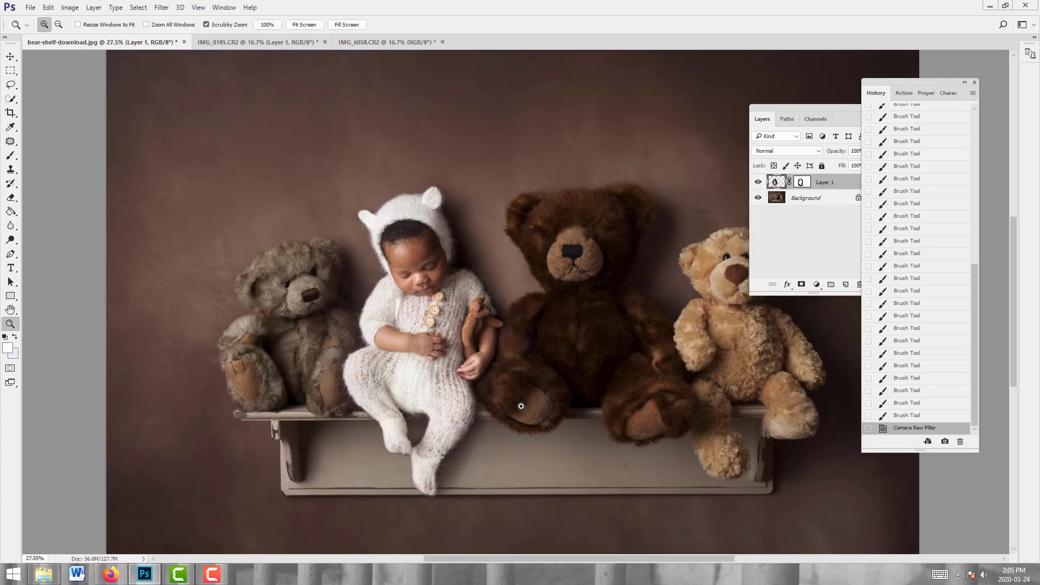
pyautogui.scroll(1, 509, 414)
pyautogui.scroll(1, 466, 447)
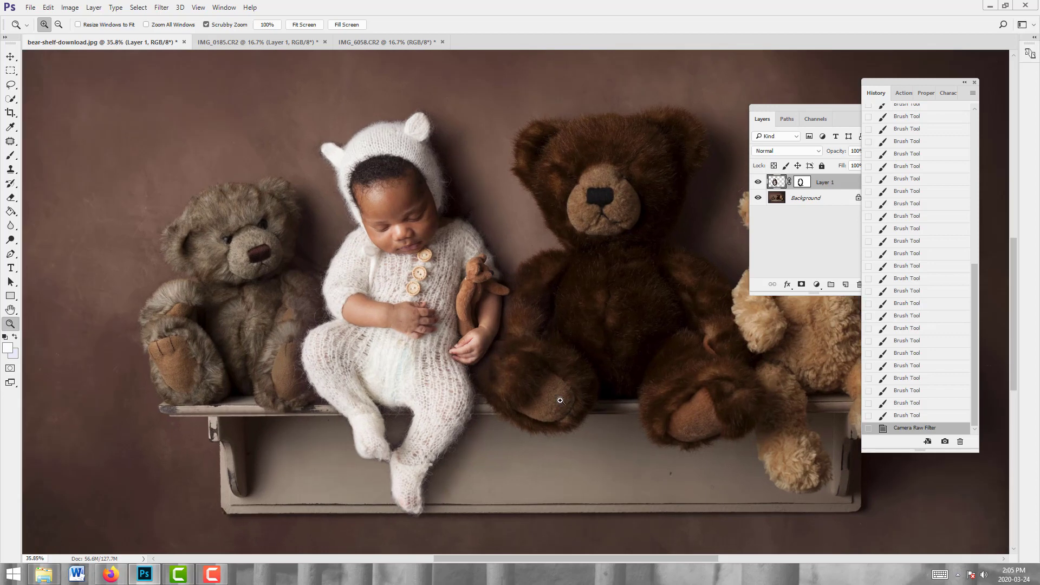
pyautogui.scroll(1, 499, 444)
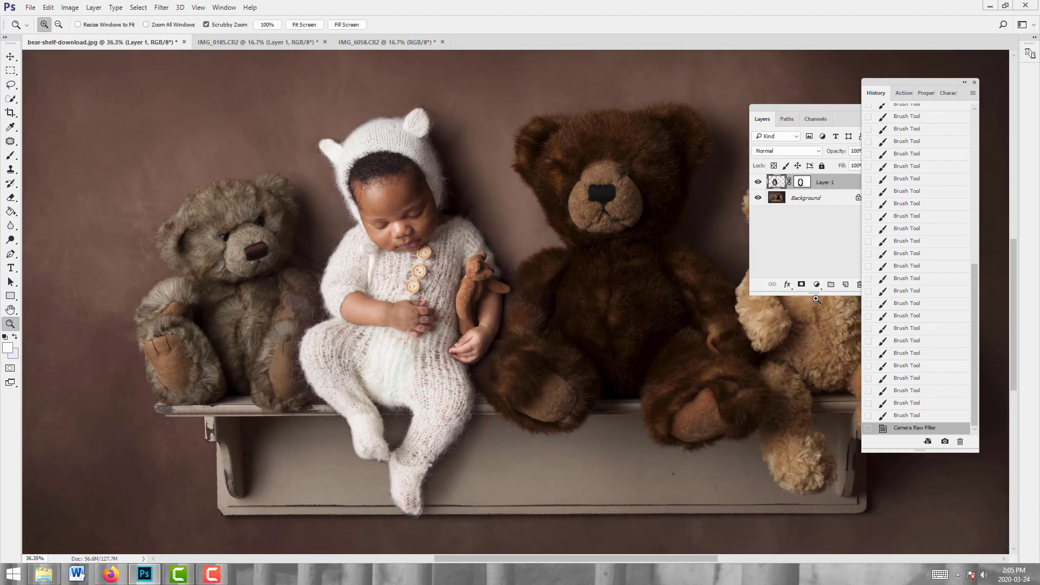
pyautogui.click(802, 183)
pyautogui.click(10, 155)
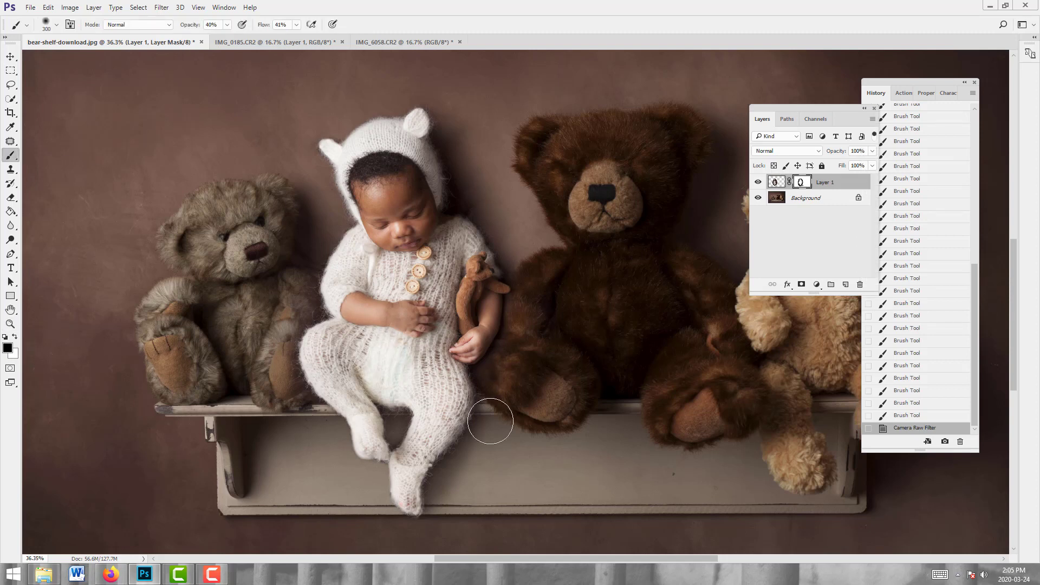
pyautogui.moveTo(490, 421); pyautogui.dragTo(452, 486)
pyautogui.moveTo(475, 449)
pyautogui.mouseDown()
pyautogui.moveTo(441, 491)
pyautogui.moveTo(444, 504)
pyautogui.mouseUp()
pyautogui.moveTo(502, 409)
pyautogui.mouseDown()
pyautogui.moveTo(486, 440)
pyautogui.moveTo(509, 382)
pyautogui.mouseUp()
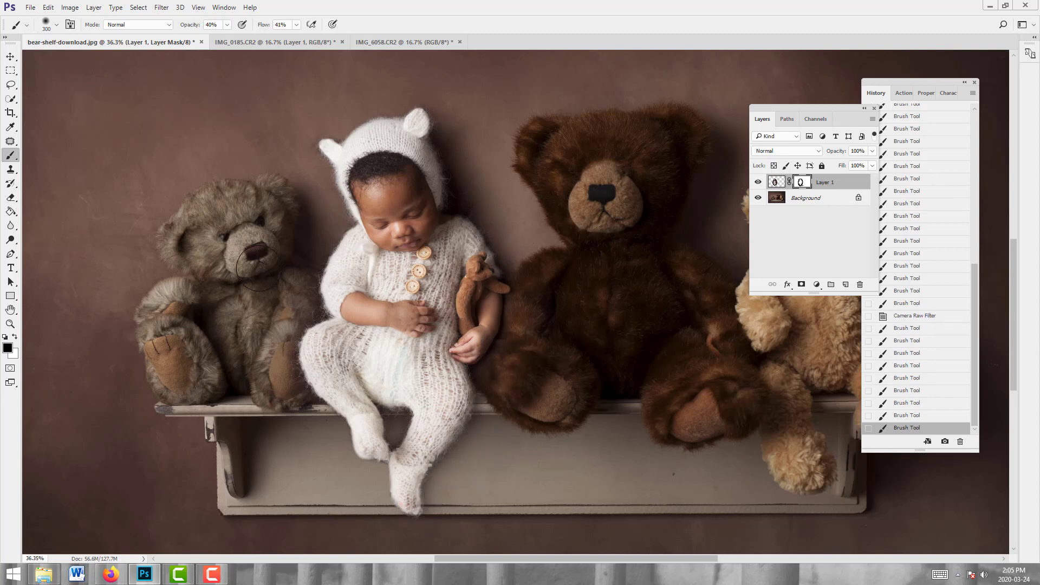
# - Restore the edge of the baby's thigh on the mask with a white 80 px brush at 100% opacity and 100% flow
pyautogui.press('x')
pyautogui.press('[')
pyautogui.press('[')
pyautogui.press('[')
pyautogui.press('[')
pyautogui.press('[')
pyautogui.press('[')
pyautogui.click(227, 24)
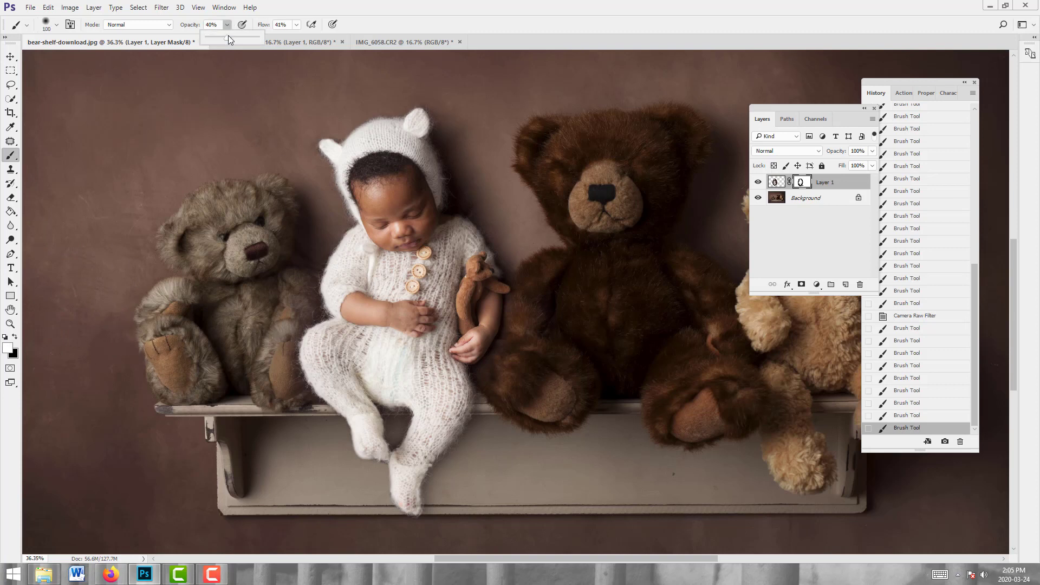
pyautogui.moveTo(228, 39); pyautogui.dragTo(326, 37)
pyautogui.click(296, 25)
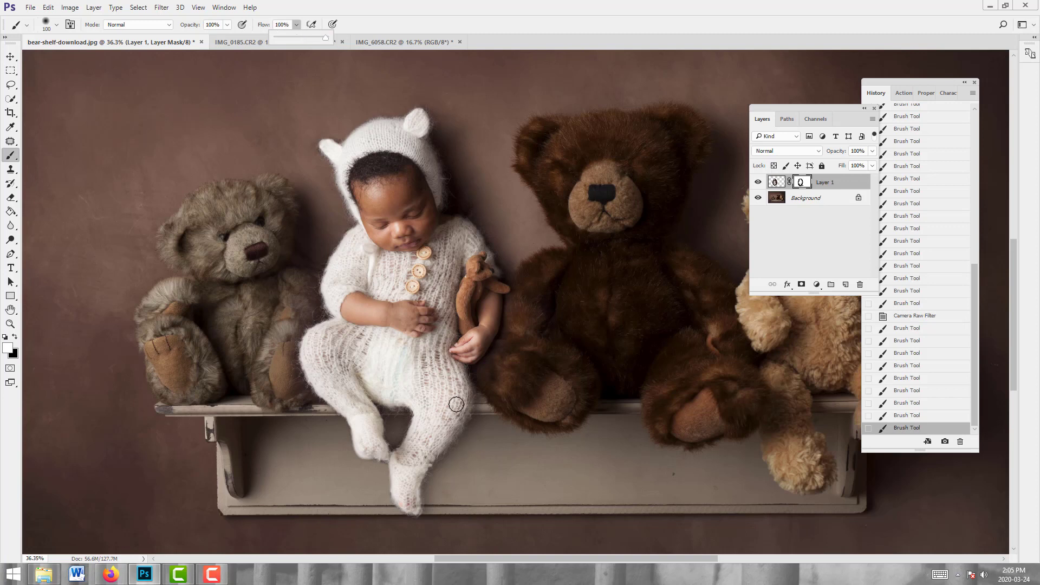
pyautogui.press('[')
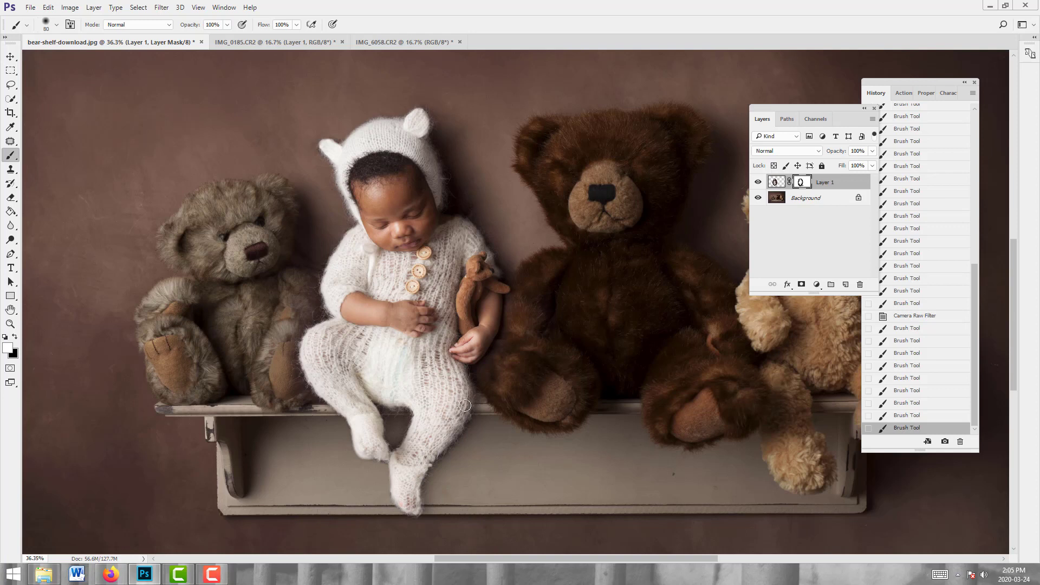
pyautogui.click(465, 381)
# - Mask out the leftover blanket alongside the baby's leg, from the shelf edge down to the foot, using black at full strength
pyautogui.press('x')
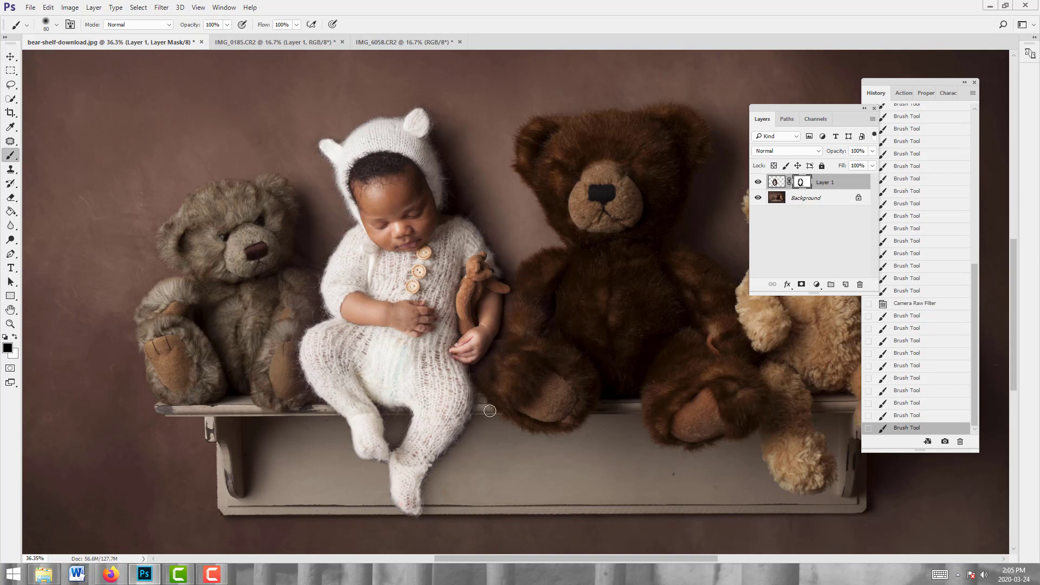
pyautogui.moveTo(484, 398)
pyautogui.mouseDown()
pyautogui.moveTo(470, 438)
pyautogui.moveTo(433, 476)
pyautogui.moveTo(432, 505)
pyautogui.moveTo(453, 470)
pyautogui.moveTo(443, 516)
pyautogui.mouseUp()
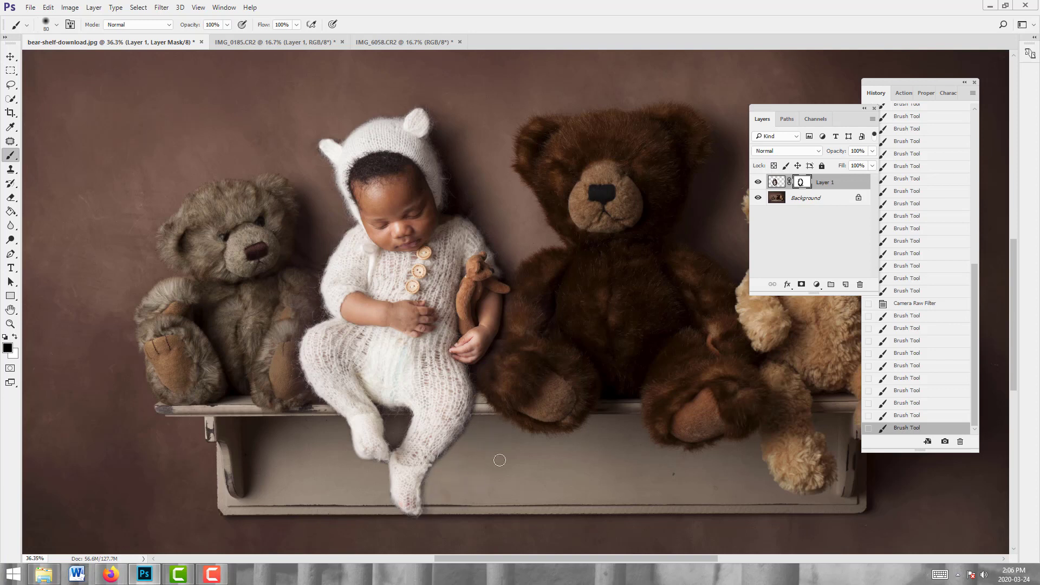
pyautogui.moveTo(528, 508); pyautogui.dragTo(528, 508)
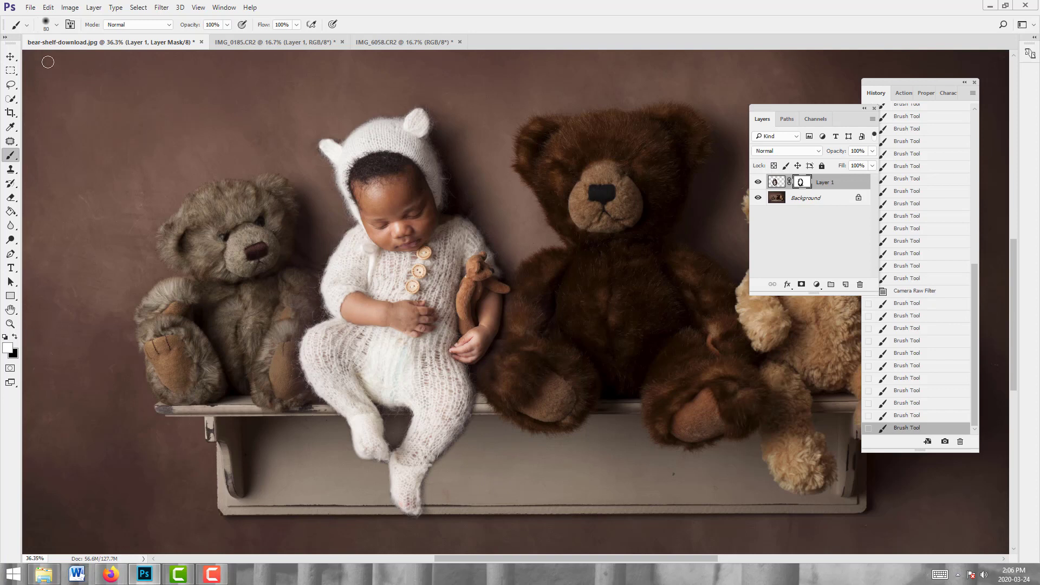
# - Paint a soft shadow back in along the baby's leg using a white 300 px brush at 33% opacity and 29% flow
pyautogui.click(56, 25)
pyautogui.moveTo(102, 60); pyautogui.dragTo(104, 60)
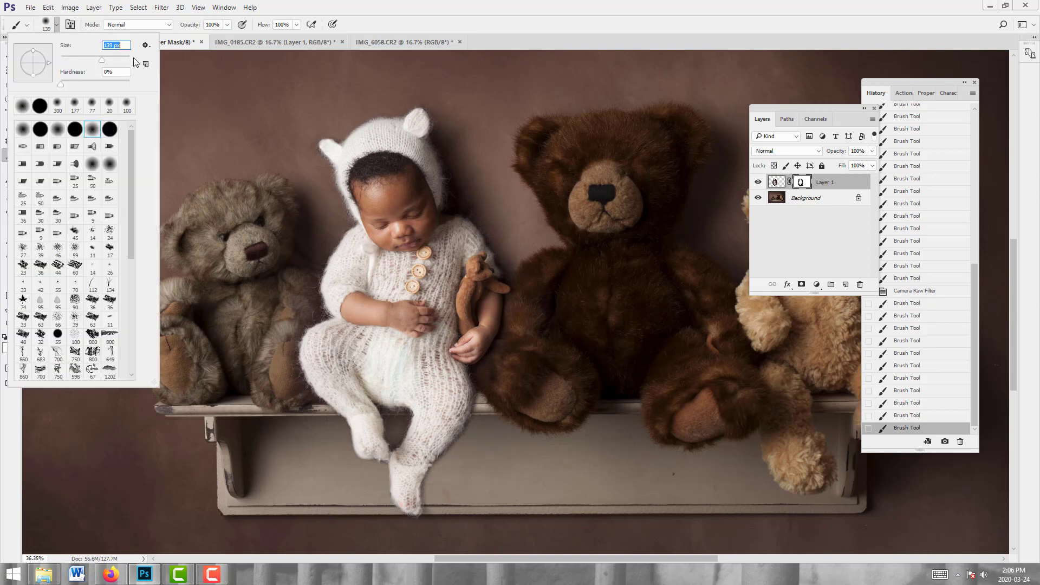
pyautogui.click(227, 25)
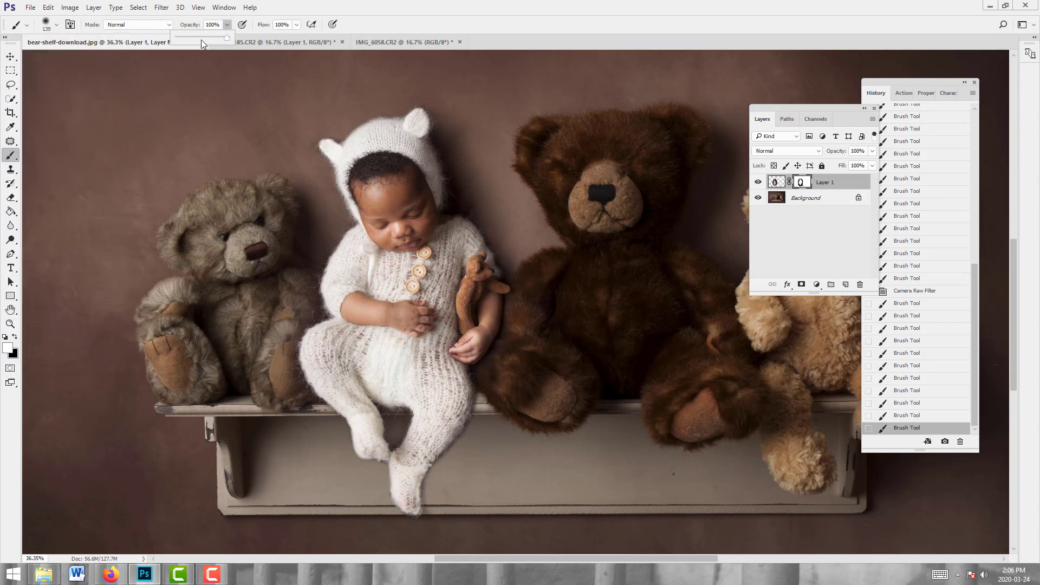
pyautogui.moveTo(194, 40); pyautogui.dragTo(193, 40)
pyautogui.moveTo(297, 25); pyautogui.dragTo(261, 42)
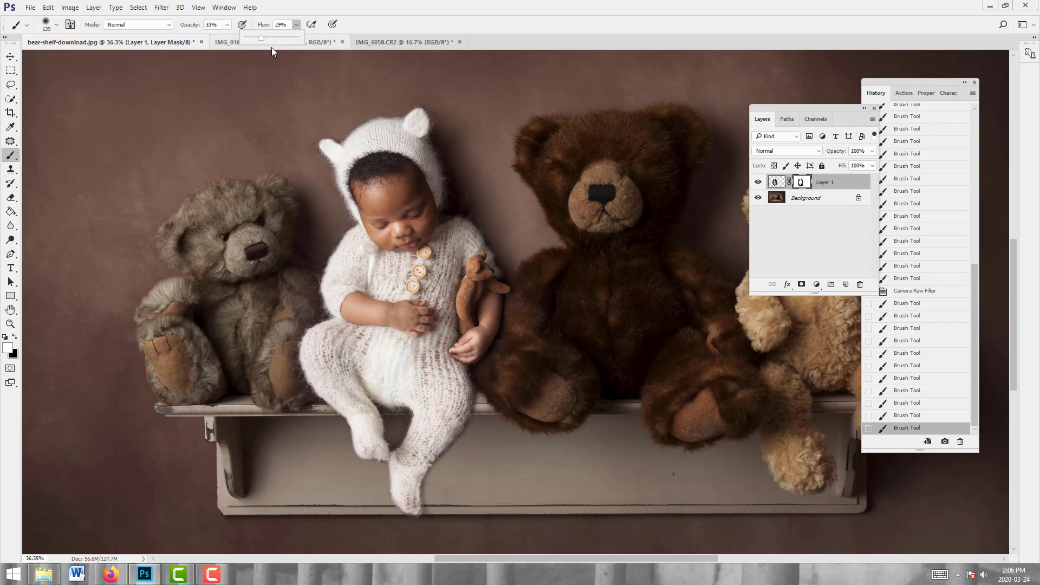
pyautogui.click(466, 395)
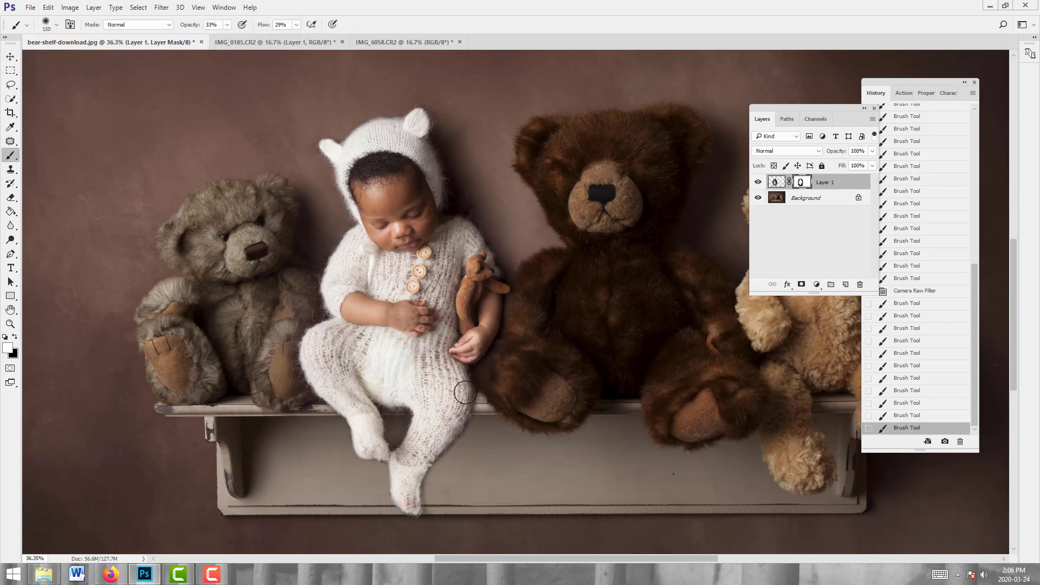
pyautogui.press(']')
pyautogui.press(']')
pyautogui.press(']')
pyautogui.press(']')
pyautogui.press(']')
pyautogui.moveTo(478, 400); pyautogui.dragTo(476, 416)
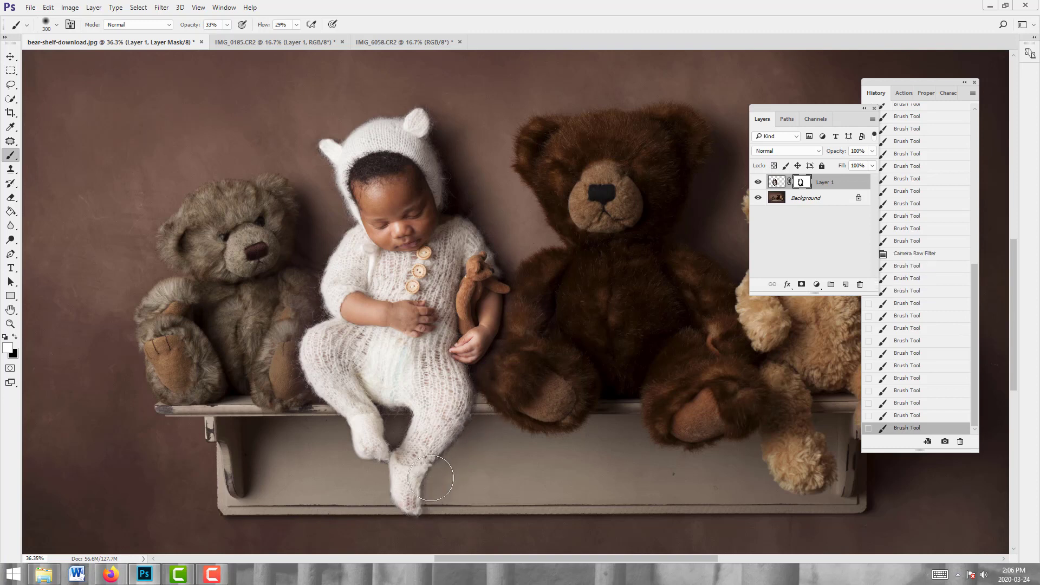
pyautogui.moveTo(431, 478); pyautogui.dragTo(479, 417)
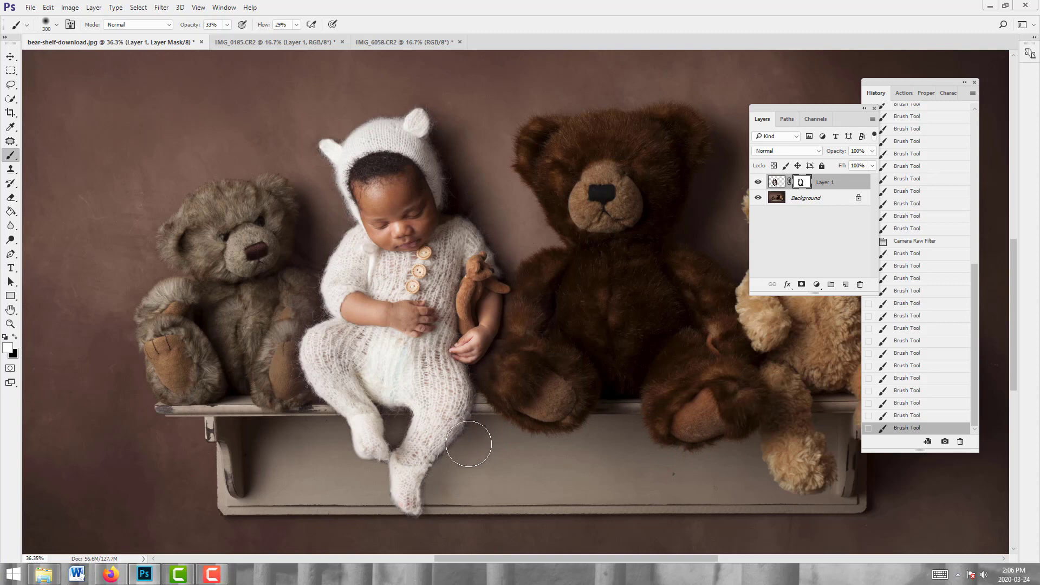
pyautogui.click(446, 473)
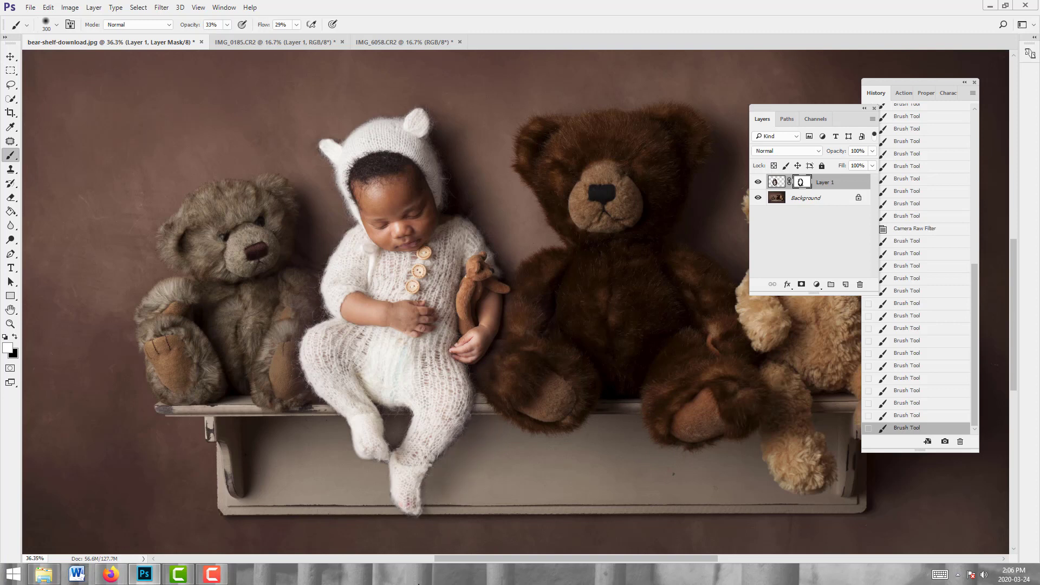
pyautogui.click(483, 412)
# - Soften the mask edge along the baby's calf down to the ankle with repeated dabs of a black 90 px brush
pyautogui.press('x')
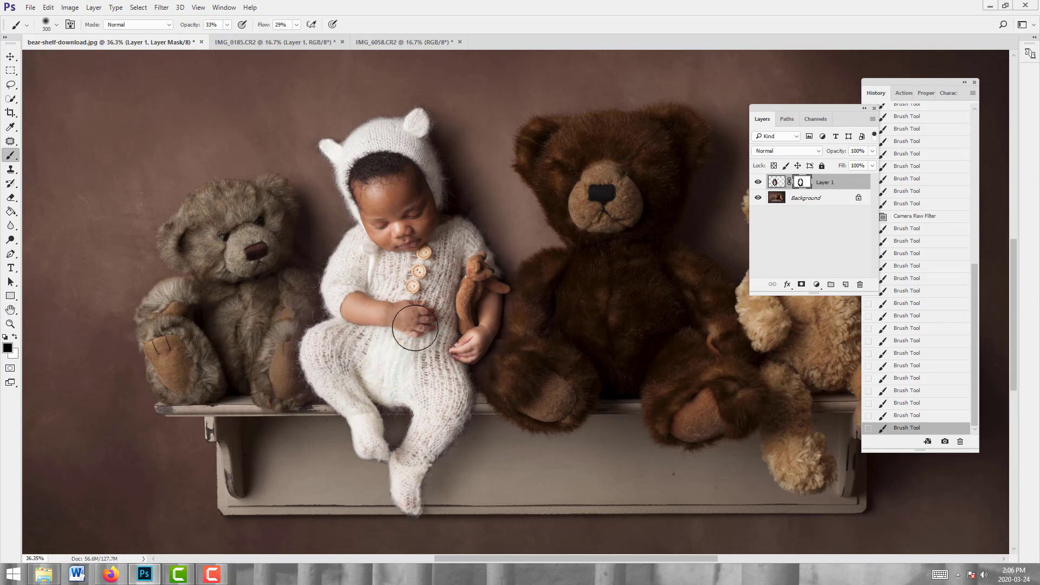
pyautogui.press('[')
pyautogui.press('[')
pyautogui.press('[')
pyautogui.press('[')
pyautogui.press('[')
pyautogui.press('[')
pyautogui.press('[')
pyautogui.click(465, 422)
pyautogui.click(460, 431)
pyautogui.click(460, 428)
pyautogui.click(462, 423)
pyautogui.click(458, 434)
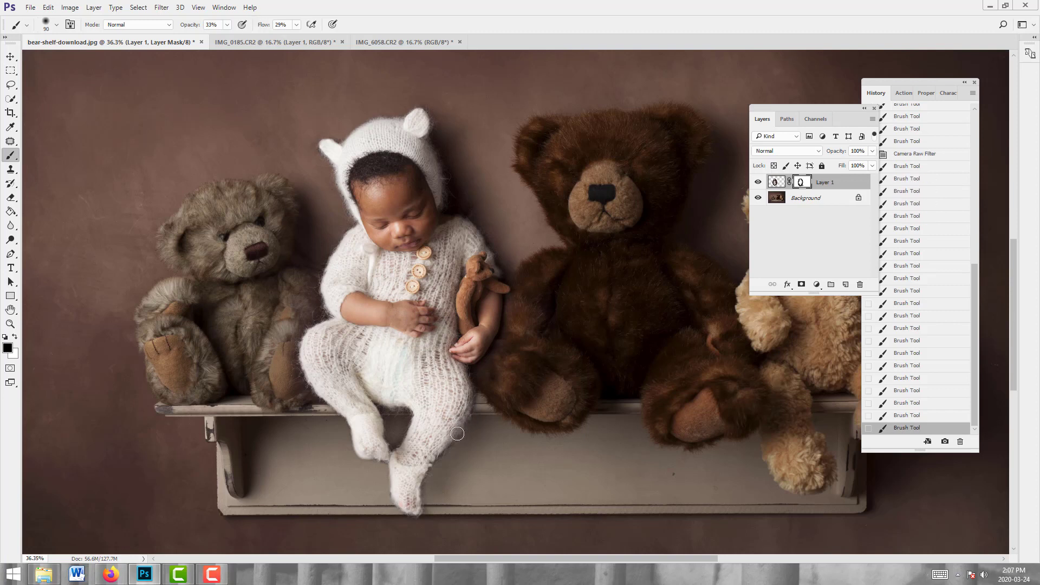
pyautogui.click(448, 443)
pyautogui.click(442, 453)
pyautogui.click(428, 466)
pyautogui.click(430, 464)
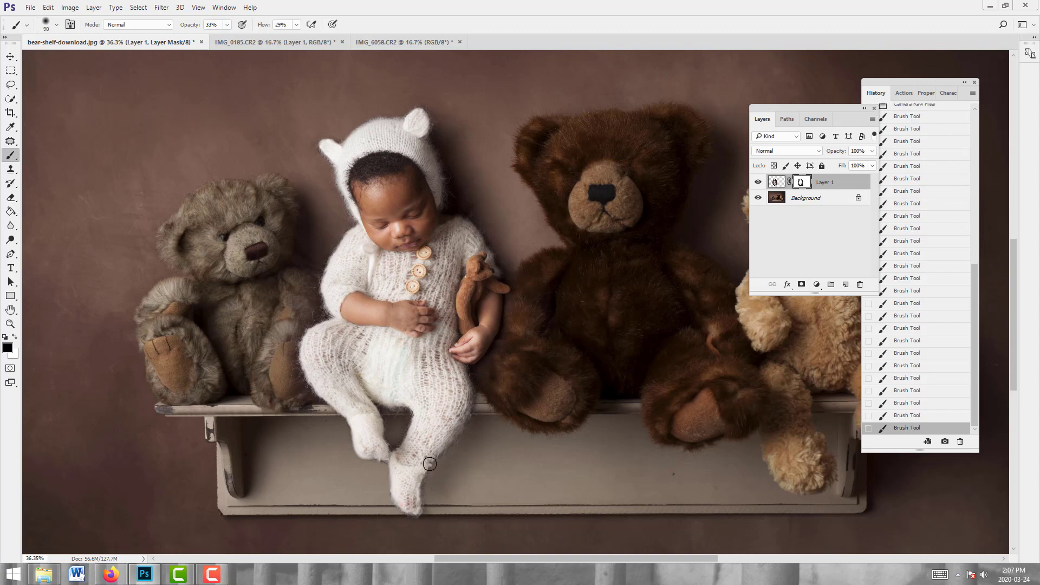
pyautogui.click(419, 475)
# - Reduce the mask brush to 18% opacity and 15% flow, with white as the painting color
pyautogui.click(227, 25)
pyautogui.moveTo(220, 36); pyautogui.dragTo(217, 35)
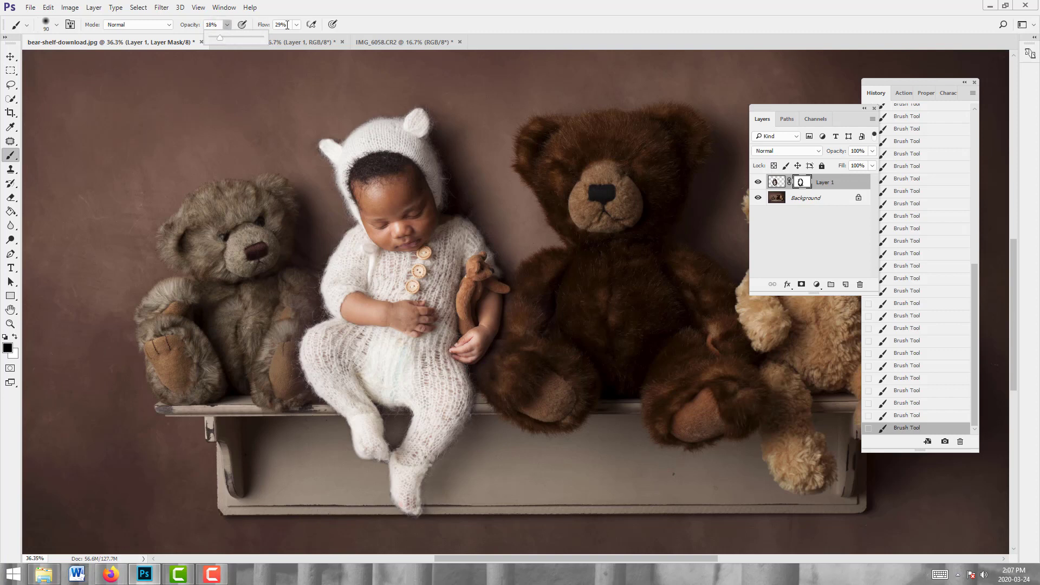
pyautogui.click(296, 25)
pyautogui.moveTo(292, 37); pyautogui.dragTo(288, 37)
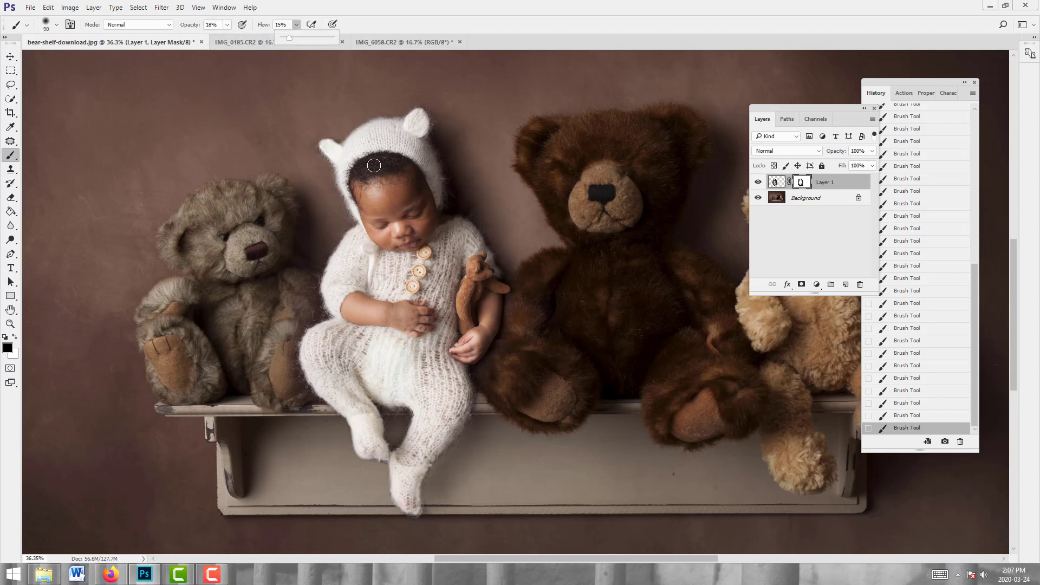
pyautogui.press('x')
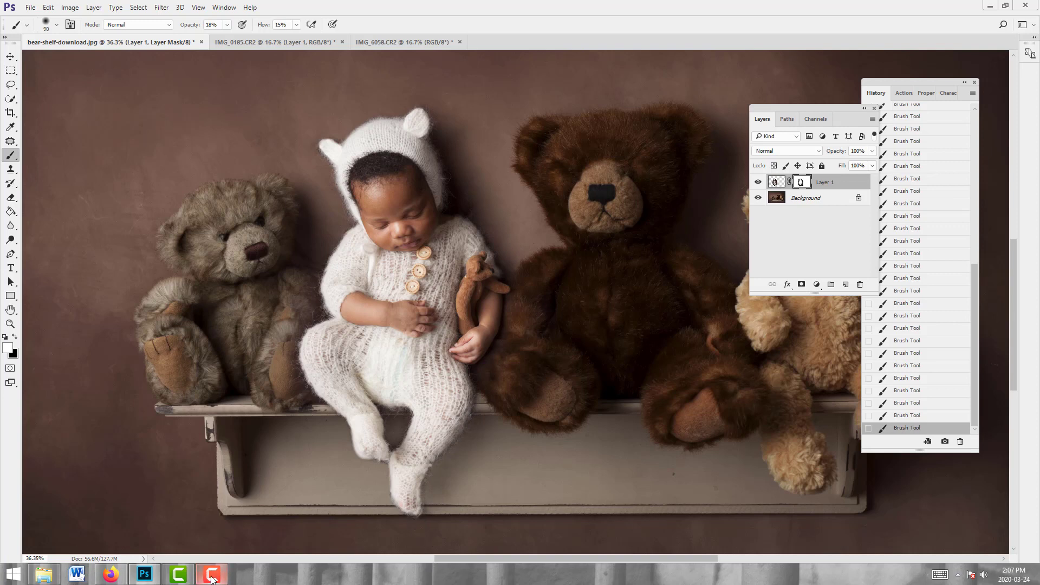
# - Examine the blended baby and shadows in the full composite at 16.7% magnification
pyautogui.click(10, 323)
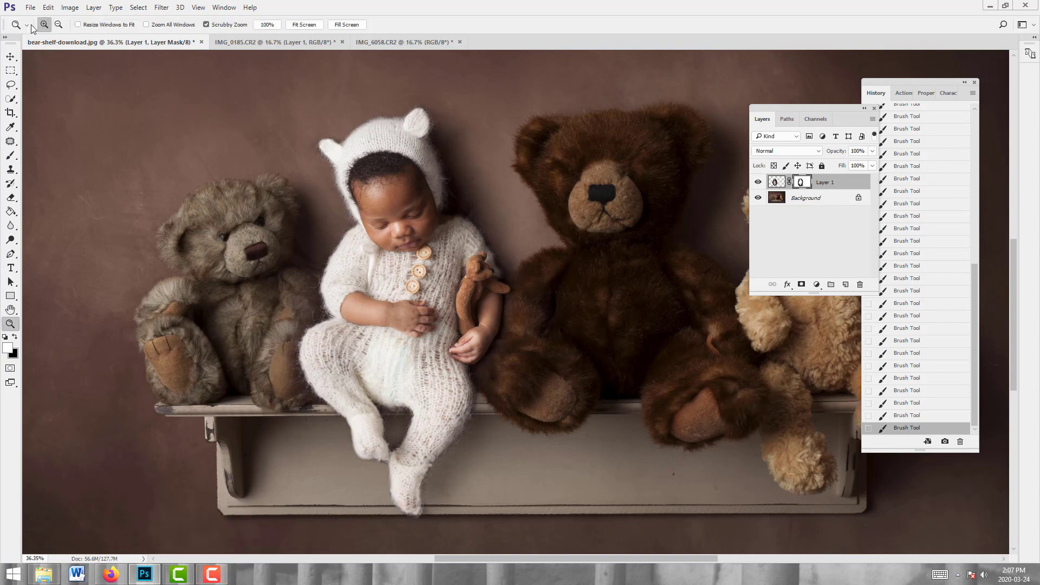
pyautogui.click(58, 24)
pyautogui.click(289, 250)
pyautogui.click(289, 250)
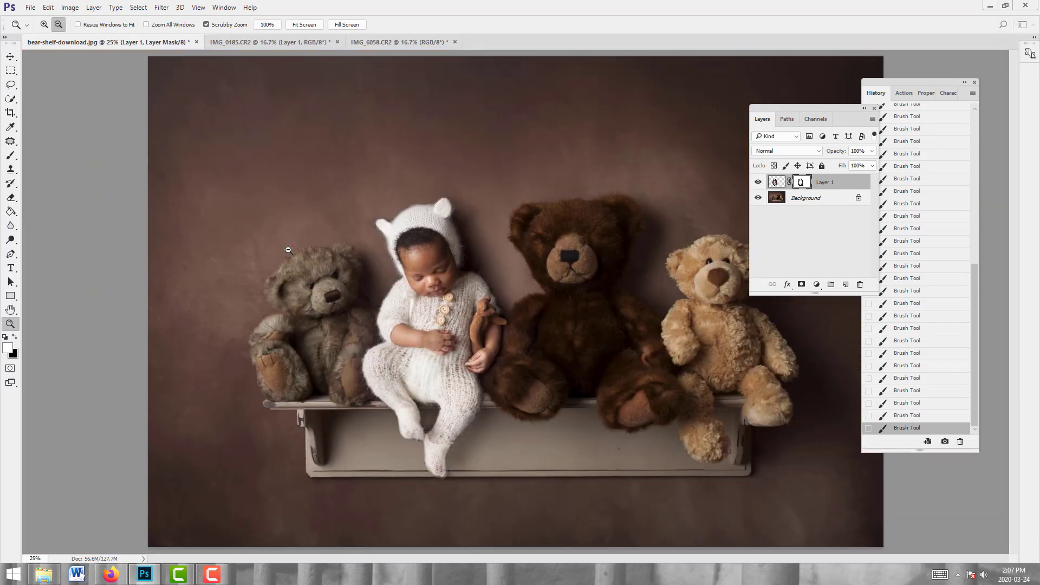
pyautogui.click(288, 250)
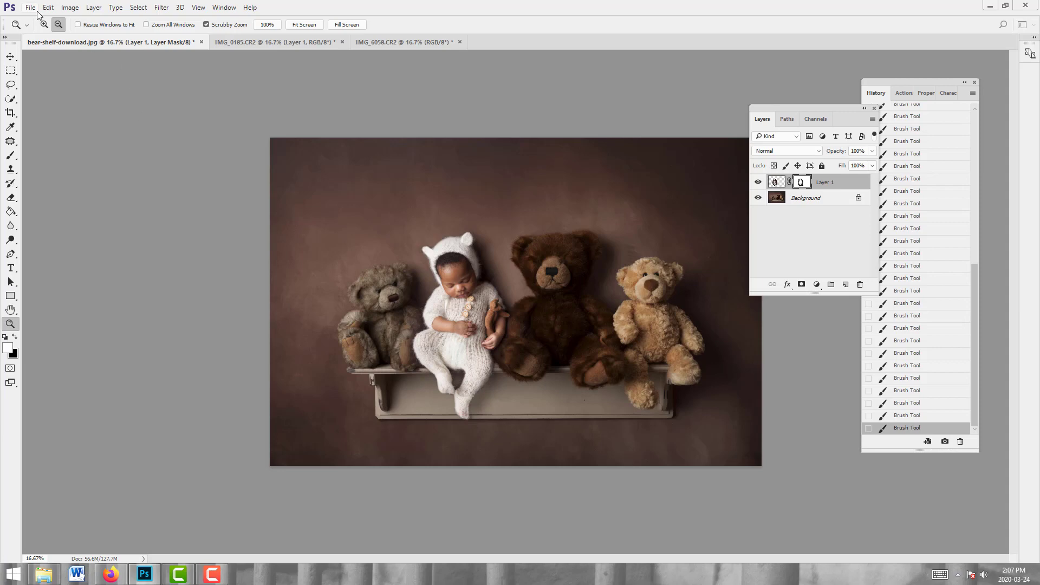
# - Examine the baby's legs and the shelf shadows at 50–55% magnification, with the mask brush switched to black and made smaller
pyautogui.click(44, 25)
pyautogui.click(563, 326)
pyautogui.scroll(-2, 325, 355)
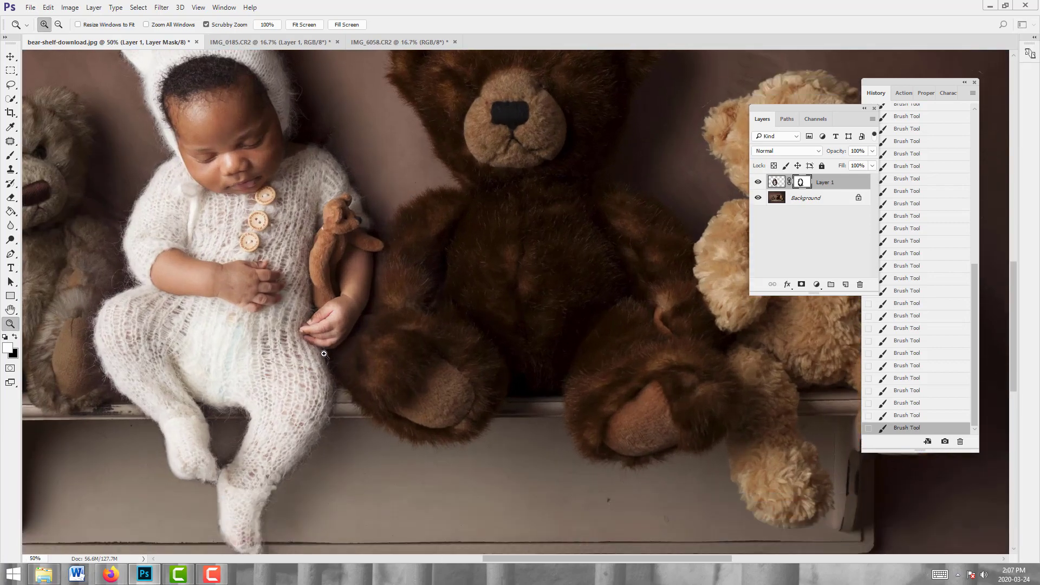
pyautogui.click(11, 156)
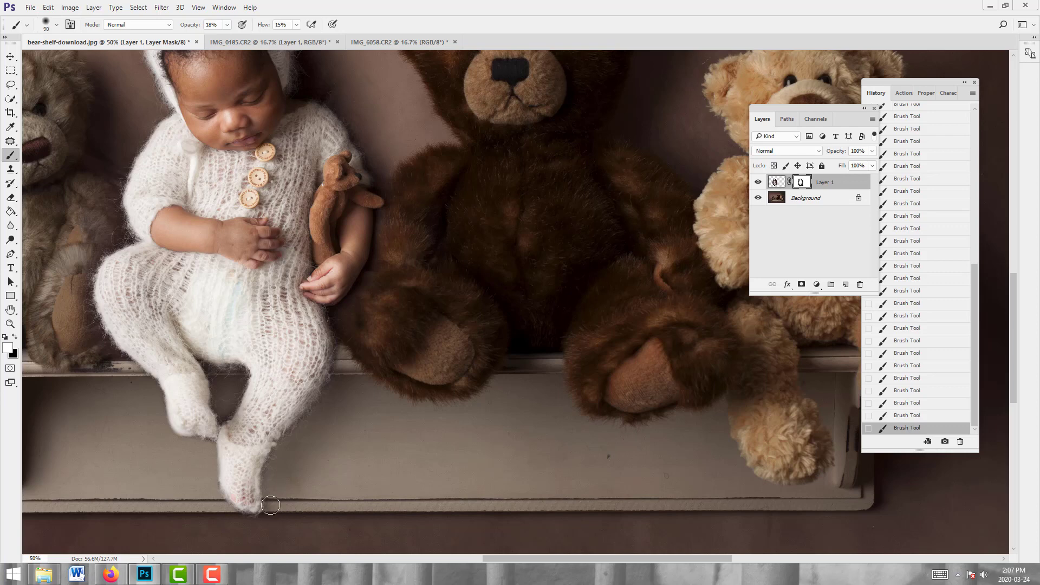
pyautogui.scroll(1, 271, 505)
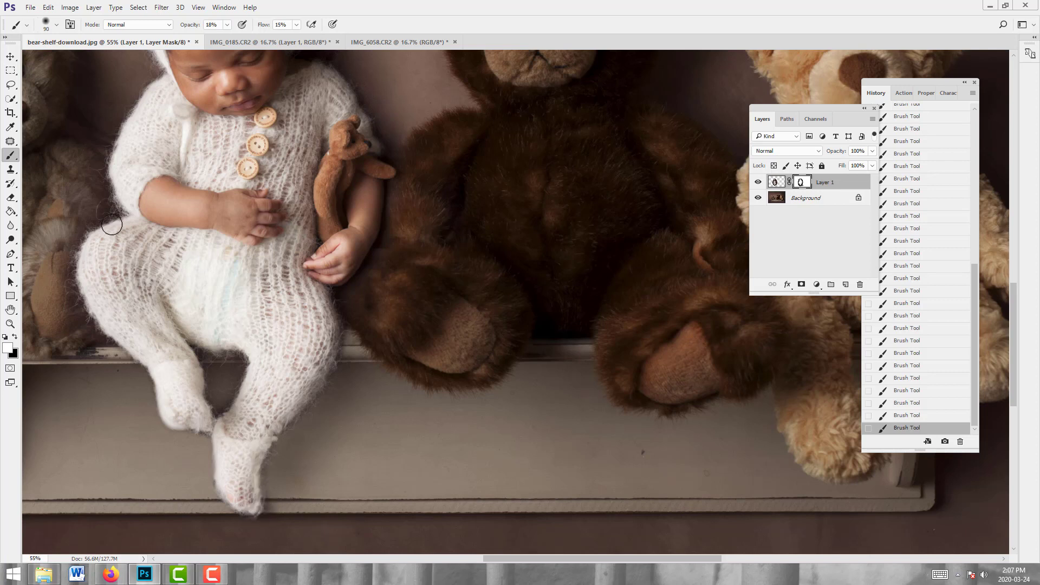
pyautogui.press('[')
pyautogui.press('x')
pyautogui.press('[')
pyautogui.press('[')
pyautogui.click(10, 324)
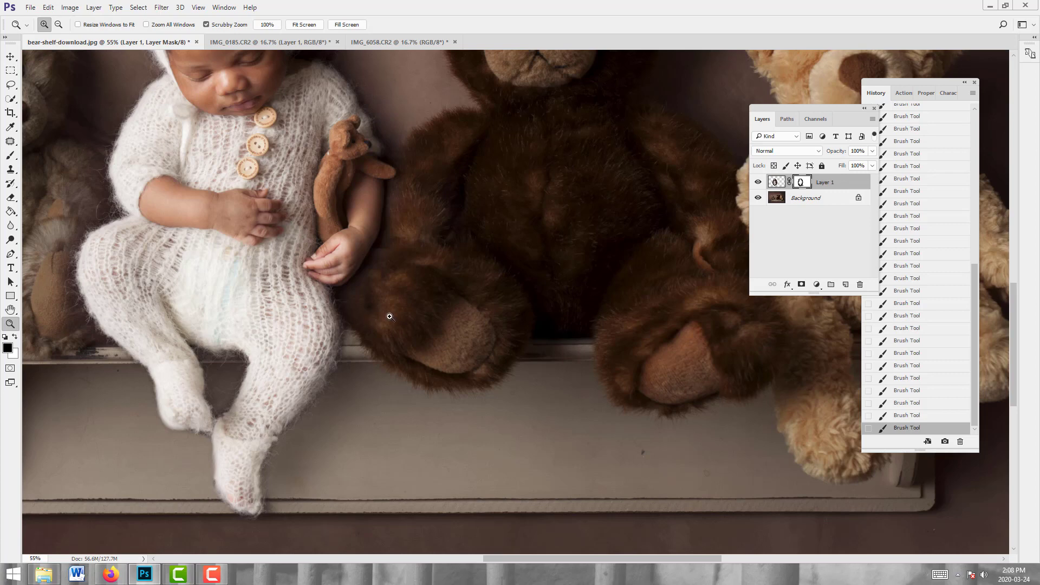
pyautogui.moveTo(368, 318); pyautogui.dragTo(326, 340)
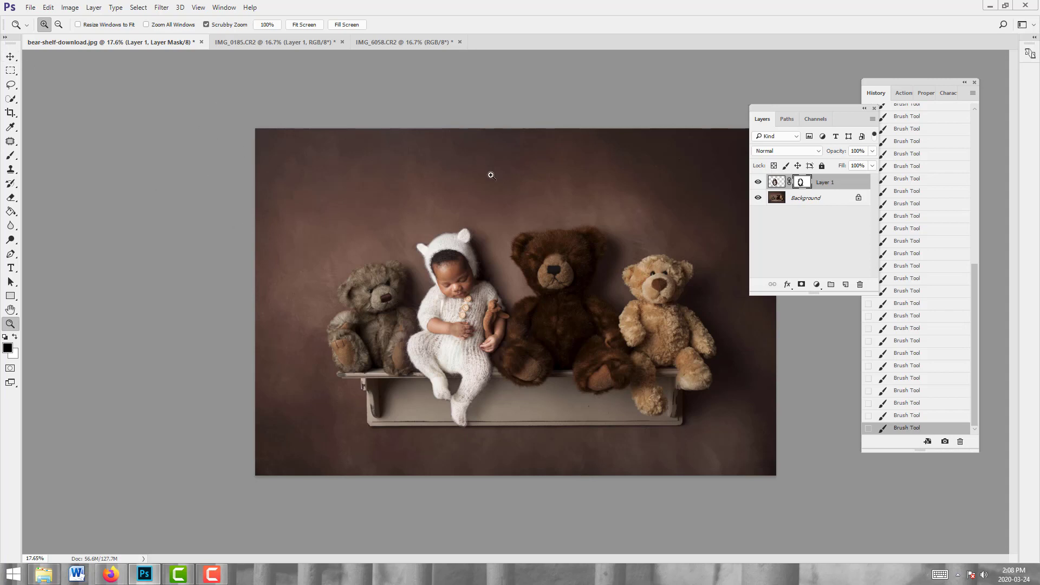
# - Hide Layer 1 in the bear shelf composite and switch to IMG_6058.CR2 with the Lasso tool active
pyautogui.click(758, 182)
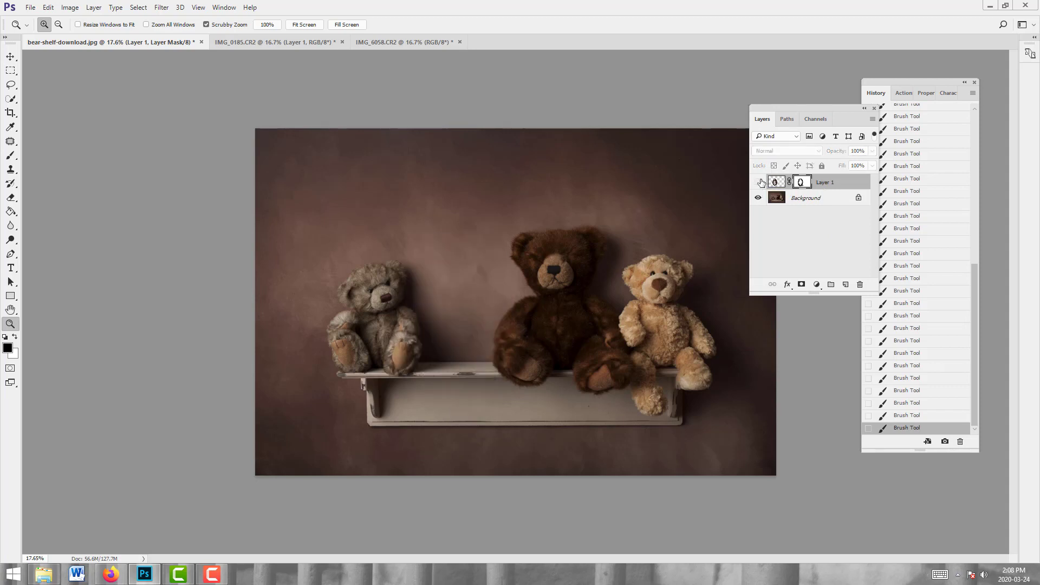
pyautogui.click(758, 182)
pyautogui.click(414, 47)
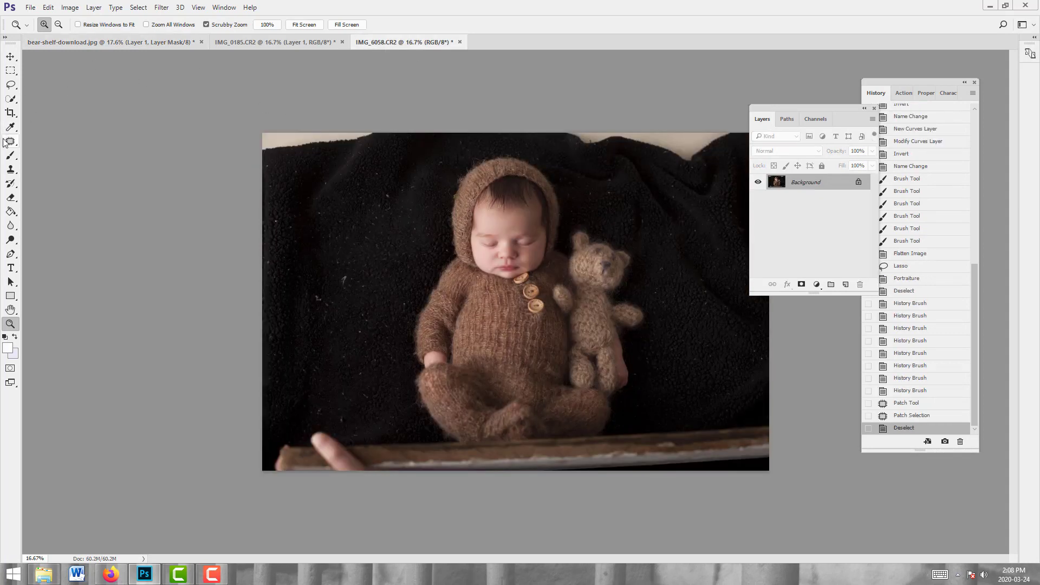
pyautogui.click(15, 85)
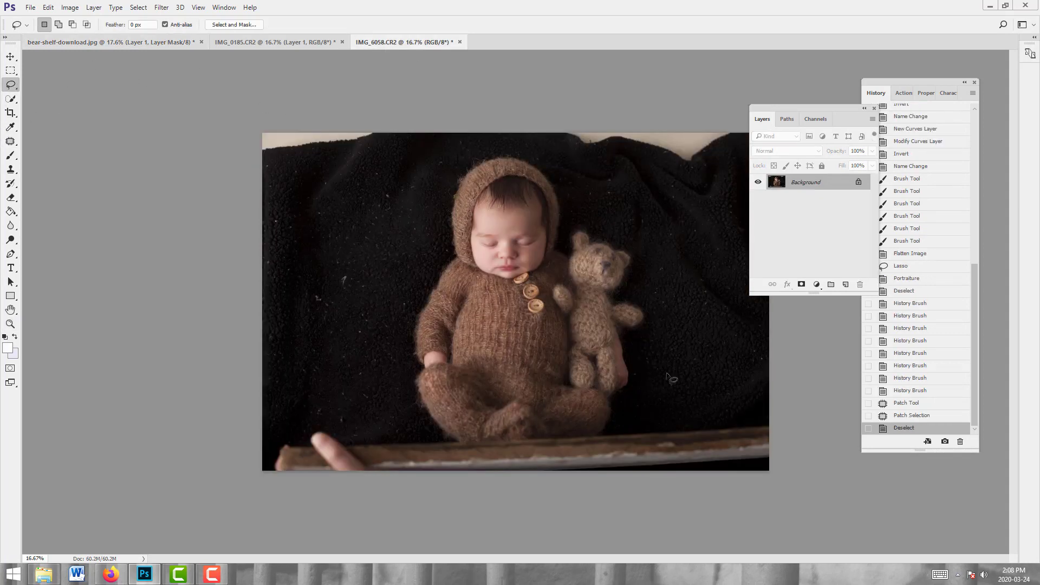
pyautogui.moveTo(642, 433)
pyautogui.mouseDown()
pyautogui.moveTo(671, 382)
pyautogui.moveTo(668, 364)
pyautogui.moveTo(637, 430)
pyautogui.moveTo(618, 433)
pyautogui.moveTo(655, 380)
pyautogui.moveTo(665, 309)
pyautogui.moveTo(628, 217)
pyautogui.moveTo(570, 164)
pyautogui.moveTo(514, 150)
pyautogui.moveTo(469, 167)
pyautogui.moveTo(450, 203)
pyautogui.mouseUp()
pyautogui.click(637, 431)
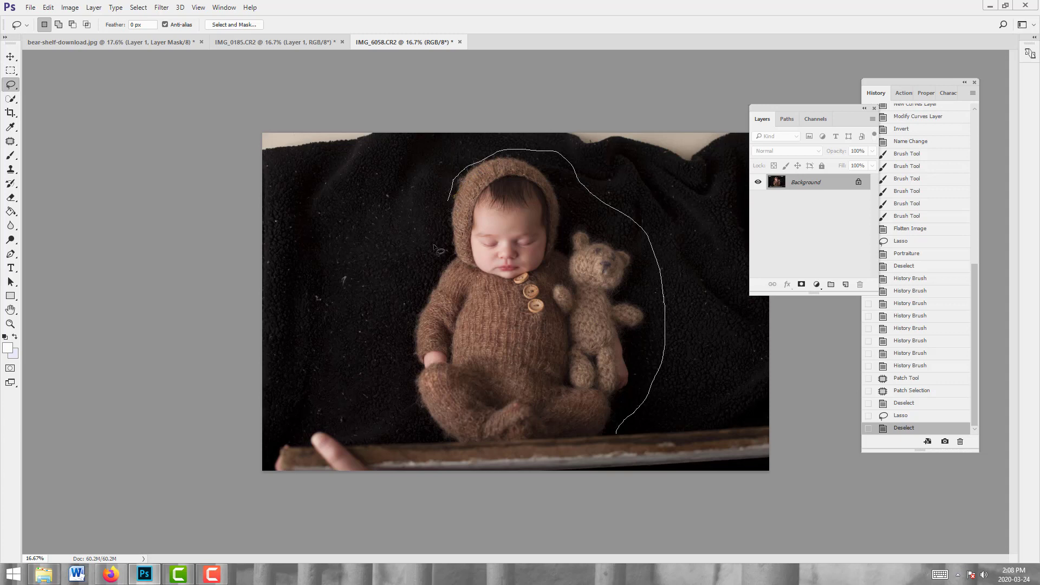
pyautogui.click(216, 580)
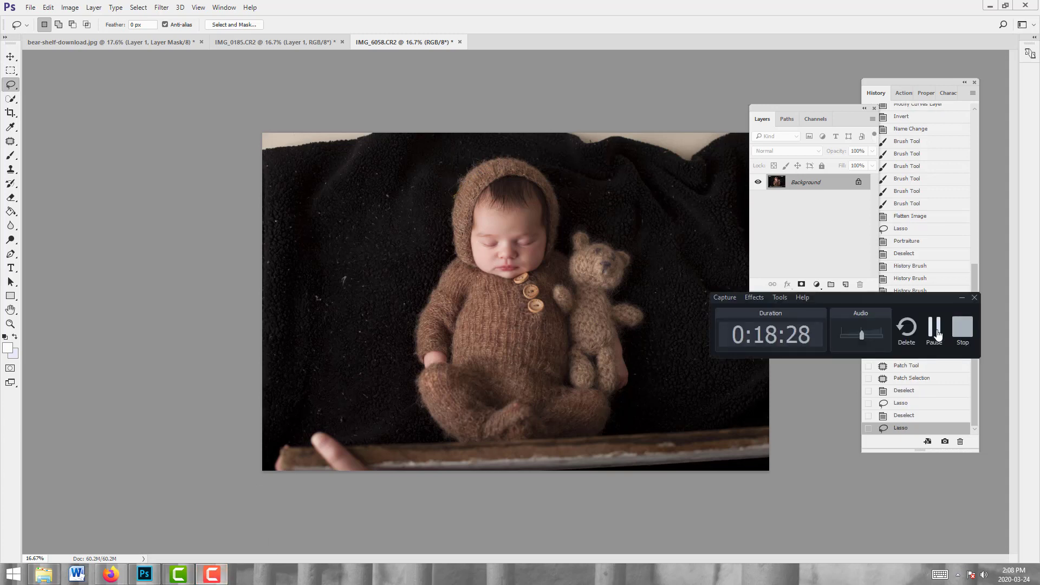
pyautogui.click(599, 229)
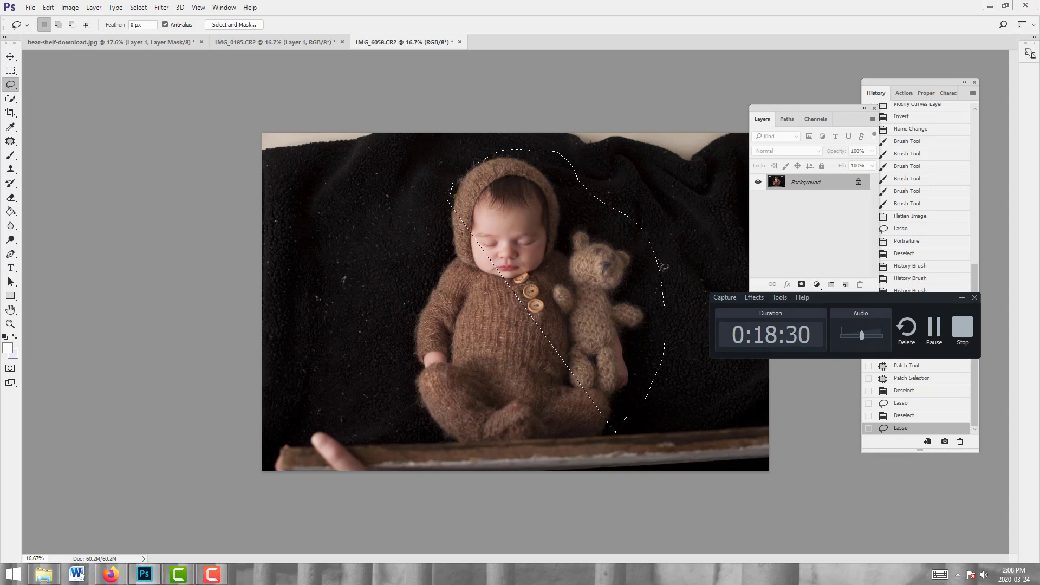
pyautogui.click(934, 330)
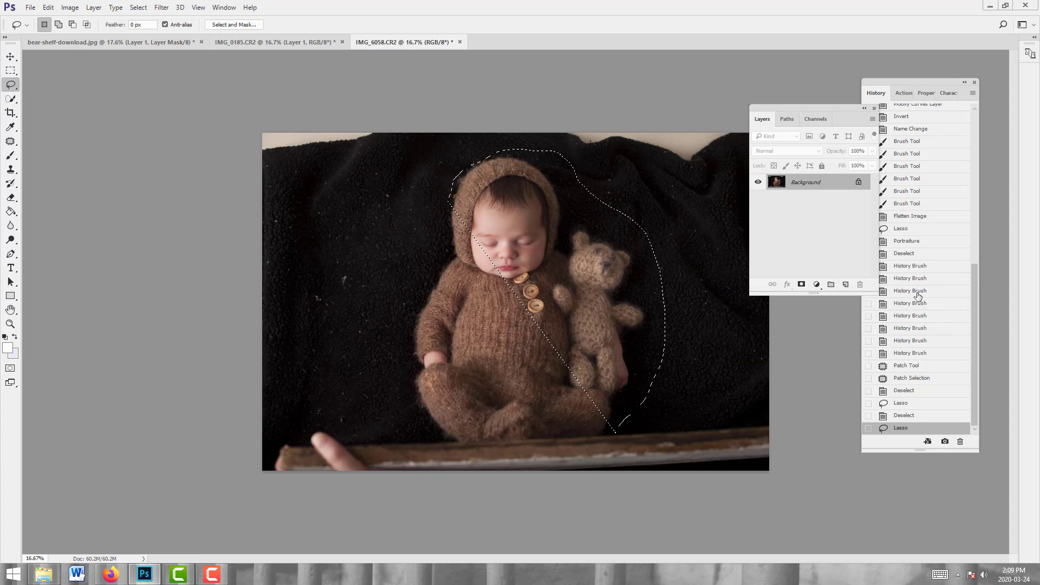
pyautogui.click(656, 261)
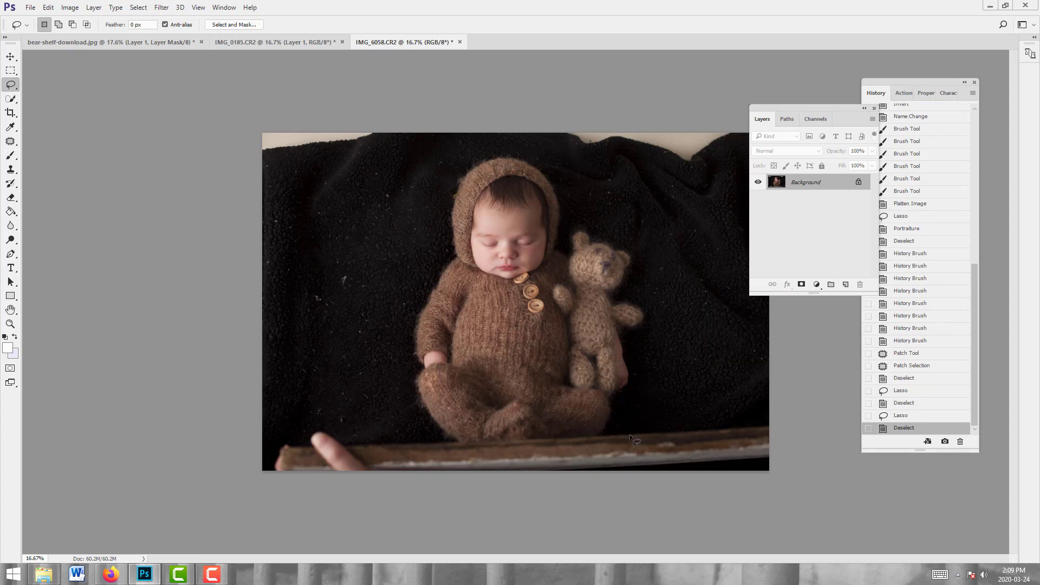
# - Lasso loosely around the baby in brown and its knitted bear, and copy the selection onto a new layer
pyautogui.moveTo(650, 408)
pyautogui.mouseDown()
pyautogui.moveTo(662, 284)
pyautogui.moveTo(640, 215)
pyautogui.moveTo(569, 148)
pyautogui.moveTo(506, 145)
pyautogui.moveTo(467, 162)
pyautogui.moveTo(450, 187)
pyautogui.moveTo(405, 315)
pyautogui.moveTo(407, 446)
pyautogui.mouseUp()
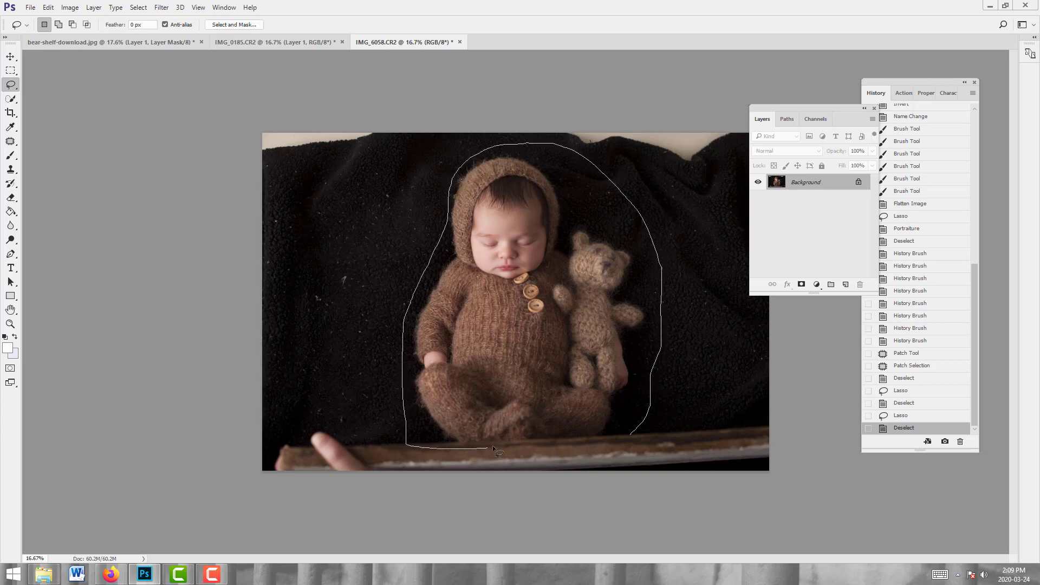
pyautogui.moveTo(633, 436); pyautogui.dragTo(663, 413)
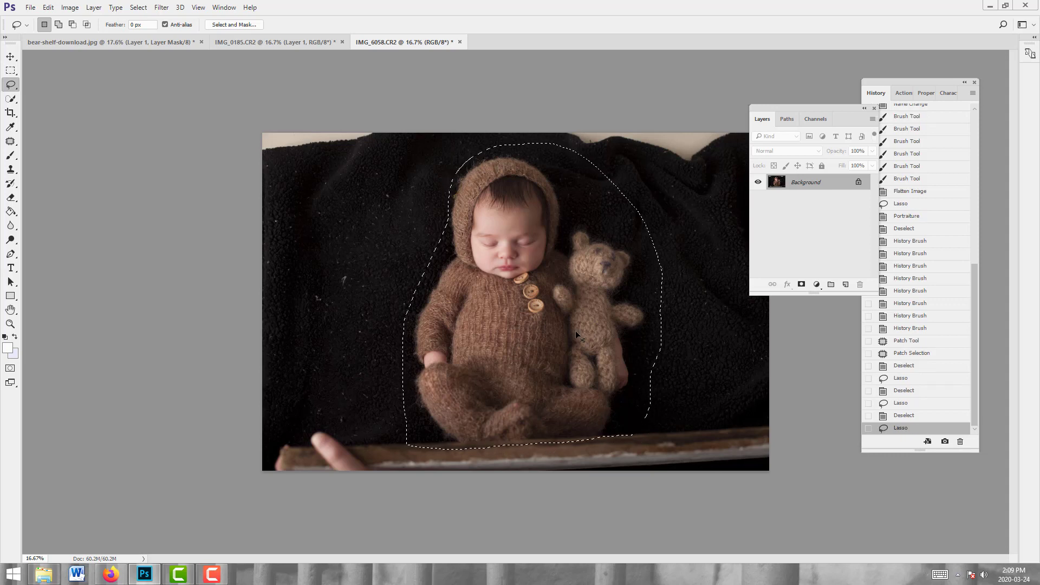
pyautogui.hotkey('ctrl', 'c')
pyautogui.hotkey('ctrl', 'v')
# - Move the cut-out baby layer into bear-shelf-download.jpg and place it over the shelf
pyautogui.click(11, 56)
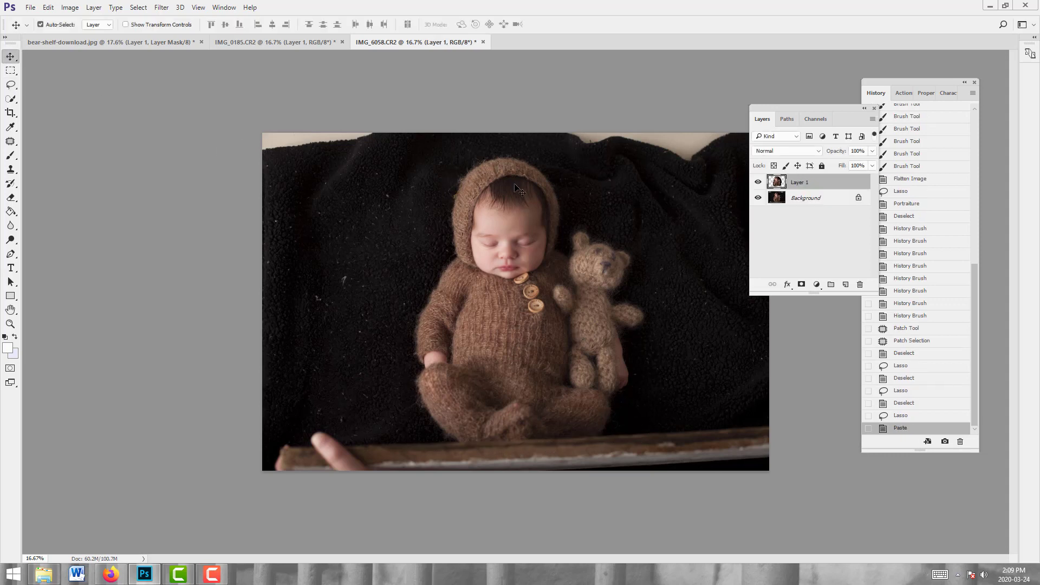
pyautogui.moveTo(510, 210); pyautogui.dragTo(542, 212)
pyautogui.moveTo(512, 263); pyautogui.dragTo(501, 199)
# - Scale the cut-out baby to 49.20%, seat it between the gray and dark brown bears, and add a layer mask
pyautogui.hotkey('ctrl', 't')
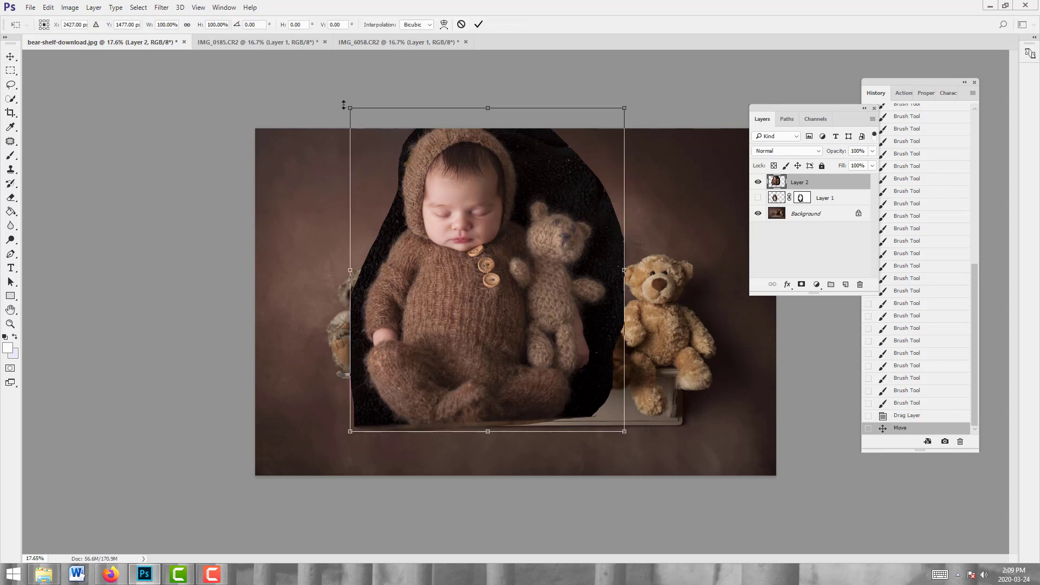
pyautogui.moveTo(344, 105); pyautogui.dragTo(464, 232)
pyautogui.moveTo(586, 338); pyautogui.dragTo(510, 288)
pyautogui.moveTo(385, 182); pyautogui.dragTo(415, 217)
pyautogui.moveTo(461, 263)
pyautogui.mouseDown()
pyautogui.moveTo(449, 249)
pyautogui.moveTo(448, 268)
pyautogui.mouseUp()
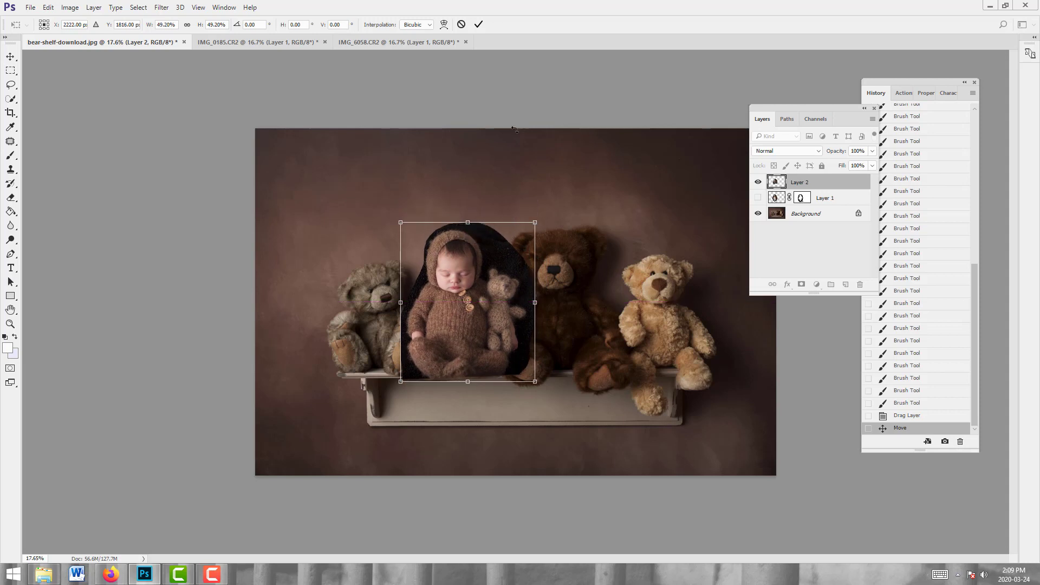
pyautogui.click(479, 23)
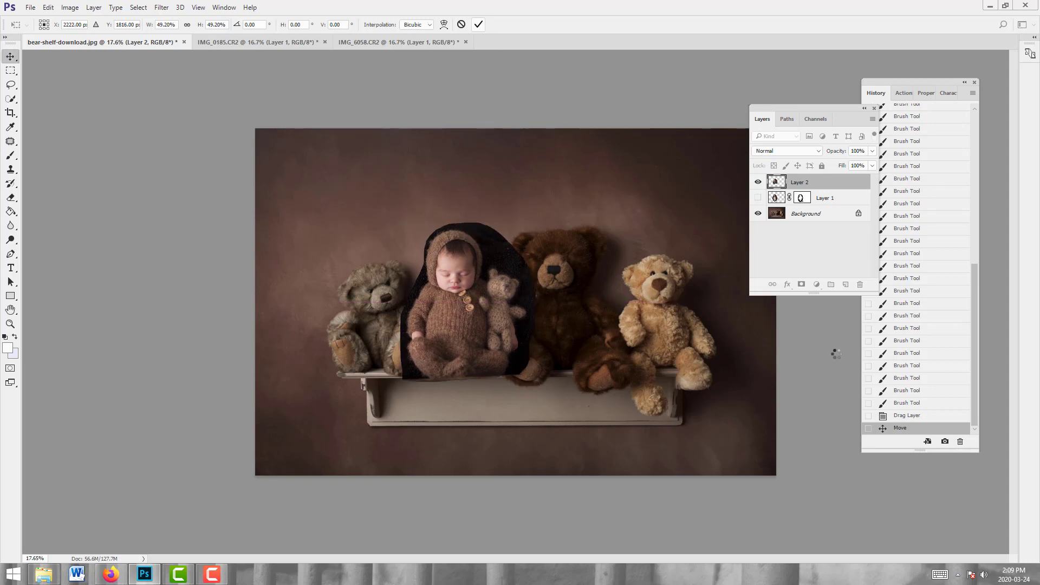
pyautogui.click(802, 284)
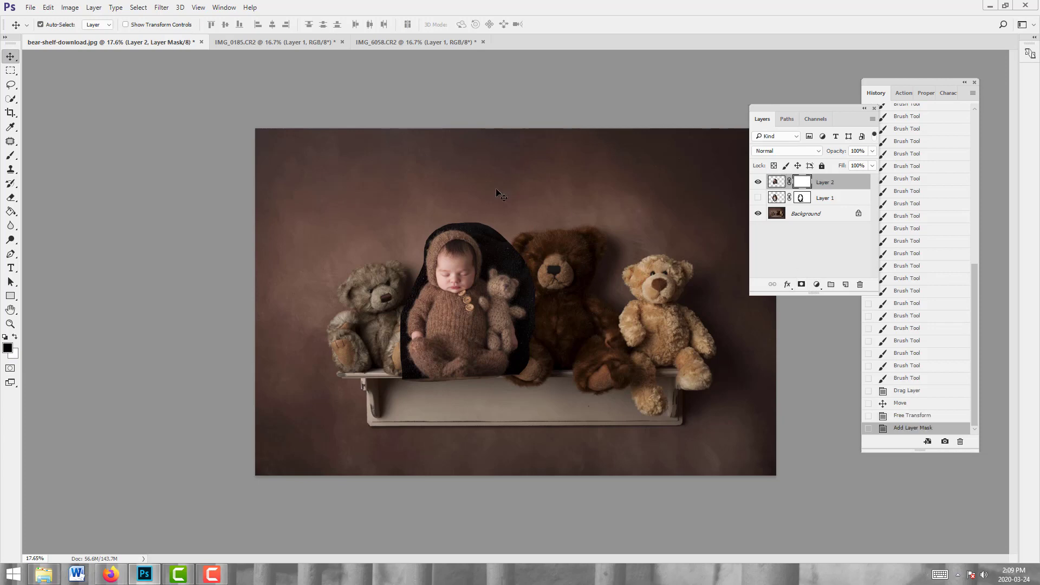
# - Shift the baby slightly toward the gray bear, rotate it a touch clockwise and raise it to sit on the shelf edge
pyautogui.click(10, 324)
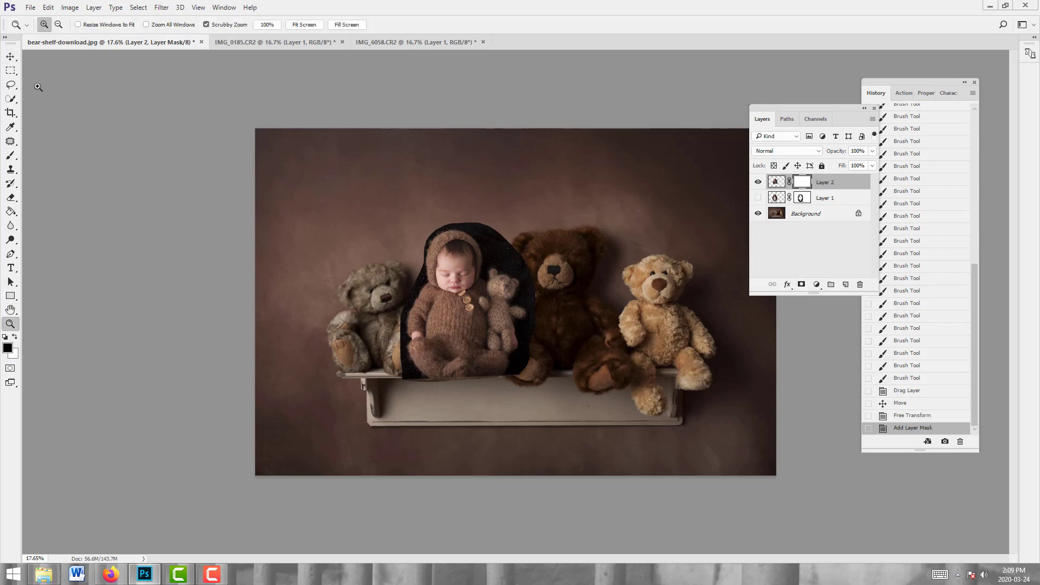
pyautogui.click(489, 277)
pyautogui.click(11, 56)
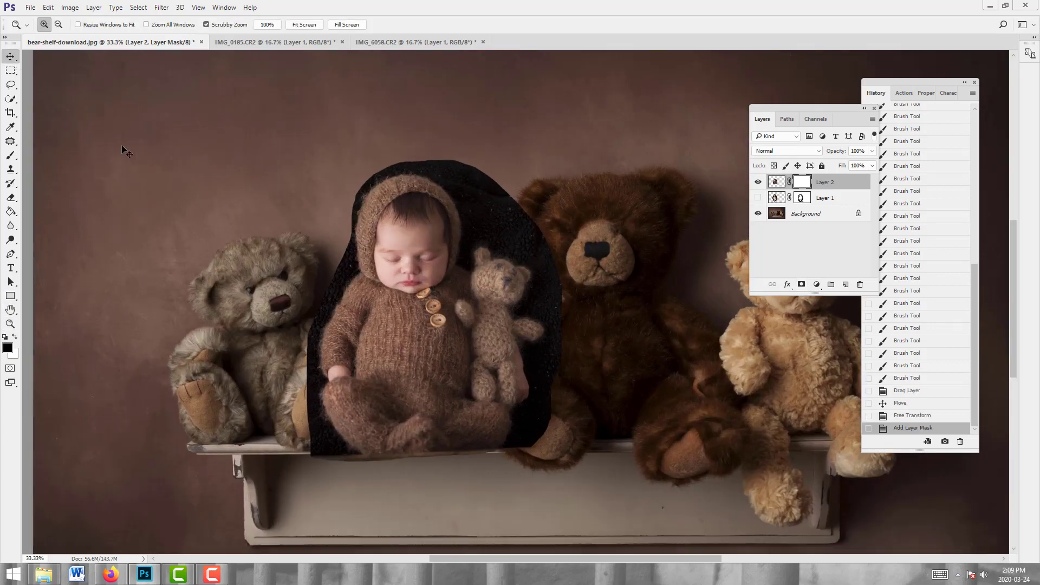
pyautogui.moveTo(401, 310); pyautogui.dragTo(388, 309)
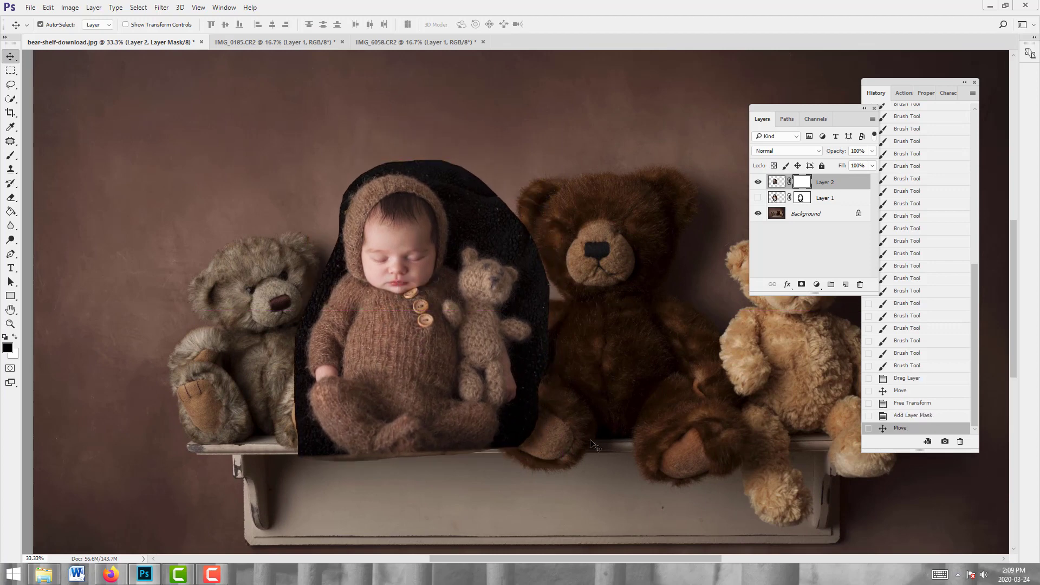
pyautogui.hotkey('ctrl', 't')
pyautogui.moveTo(659, 450); pyautogui.dragTo(655, 457)
pyautogui.moveTo(413, 380)
pyautogui.mouseDown()
pyautogui.moveTo(414, 317)
pyautogui.moveTo(417, 370)
pyautogui.mouseUp()
pyautogui.click(478, 24)
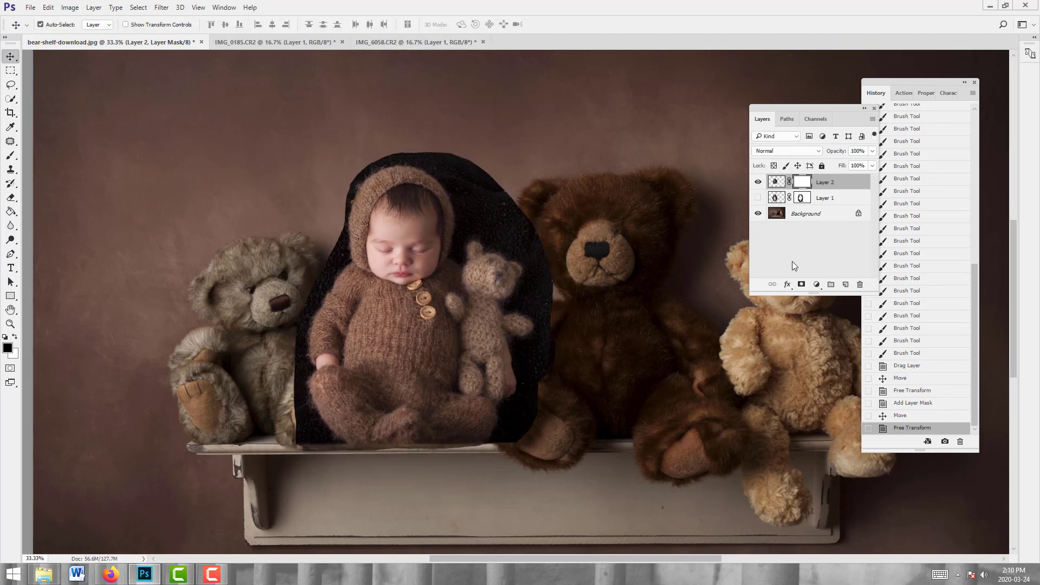
# - Set the mask brush to 78% opacity, 74% flow and 72 px size at 0% hardness
pyautogui.click(10, 156)
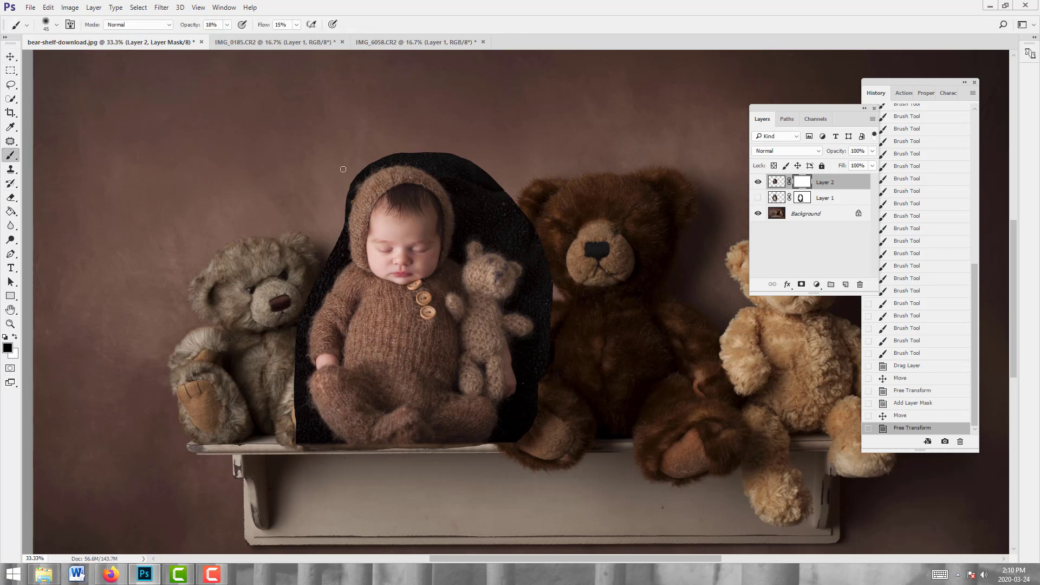
pyautogui.click(227, 25)
pyautogui.moveTo(247, 38); pyautogui.dragTo(250, 37)
pyautogui.click(297, 25)
pyautogui.click(227, 25)
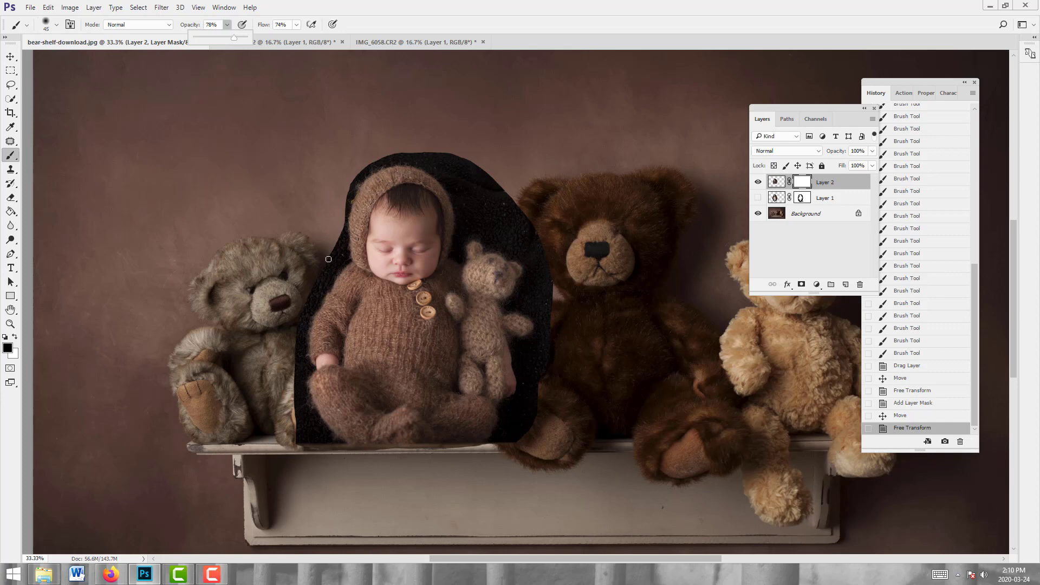
pyautogui.click(57, 26)
pyautogui.click(57, 26)
pyautogui.moveTo(76, 61); pyautogui.dragTo(85, 60)
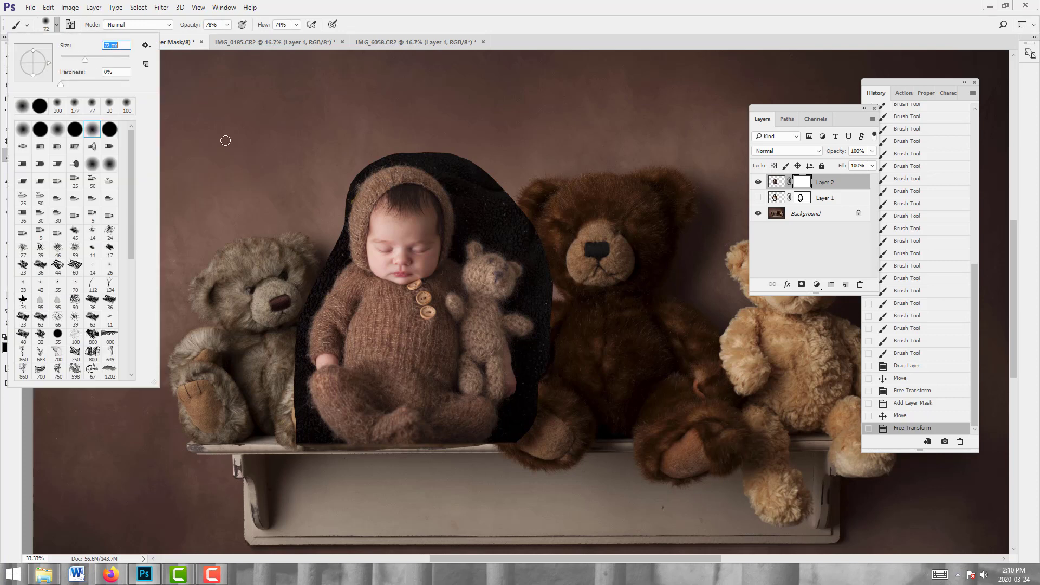
# - Mask out the black blanket beside the hood and arm, over the gray bear's paw and along the shelf under the baby's legs
pyautogui.moveTo(348, 185)
pyautogui.mouseDown()
pyautogui.moveTo(342, 206)
pyautogui.moveTo(375, 164)
pyautogui.moveTo(342, 238)
pyautogui.moveTo(344, 212)
pyautogui.moveTo(344, 258)
pyautogui.mouseUp()
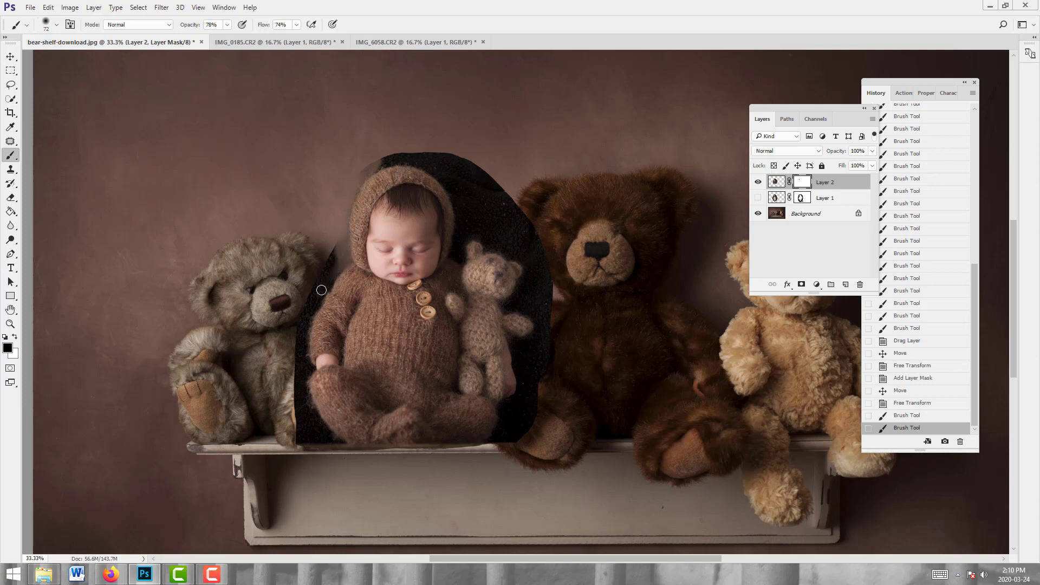
pyautogui.moveTo(322, 290)
pyautogui.mouseDown()
pyautogui.moveTo(332, 280)
pyautogui.moveTo(322, 293)
pyautogui.moveTo(329, 241)
pyautogui.moveTo(331, 259)
pyautogui.mouseUp()
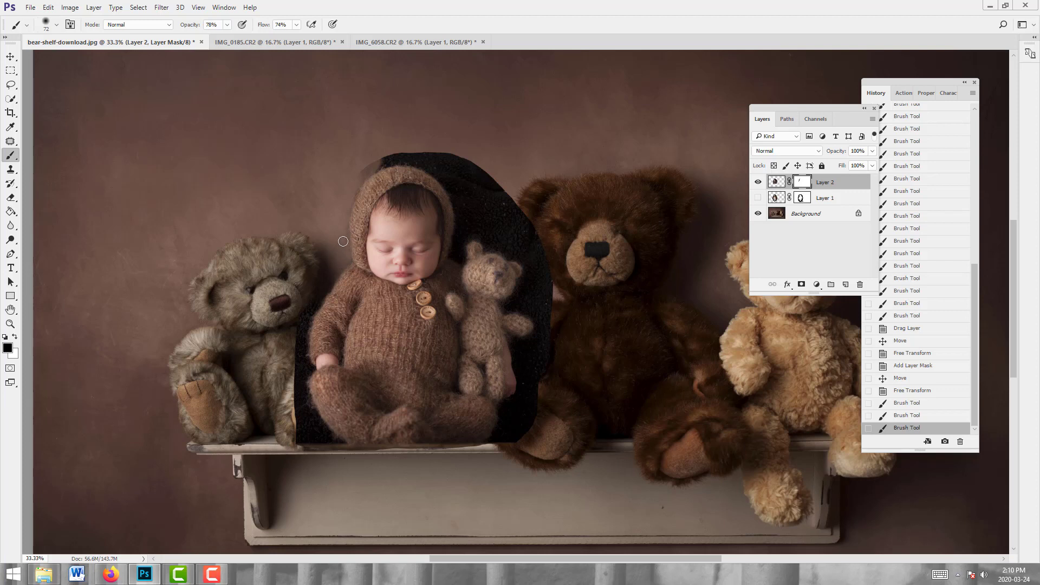
pyautogui.moveTo(304, 309)
pyautogui.mouseDown()
pyautogui.moveTo(312, 368)
pyautogui.moveTo(299, 387)
pyautogui.moveTo(304, 376)
pyautogui.moveTo(306, 408)
pyautogui.moveTo(305, 397)
pyautogui.moveTo(339, 443)
pyautogui.moveTo(298, 411)
pyautogui.mouseUp()
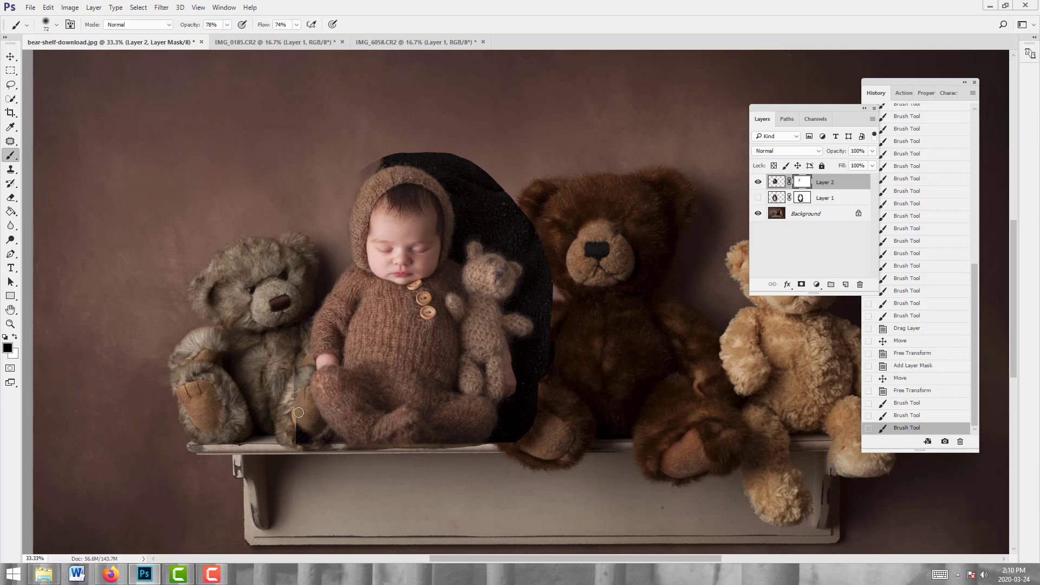
pyautogui.moveTo(299, 393); pyautogui.dragTo(299, 406)
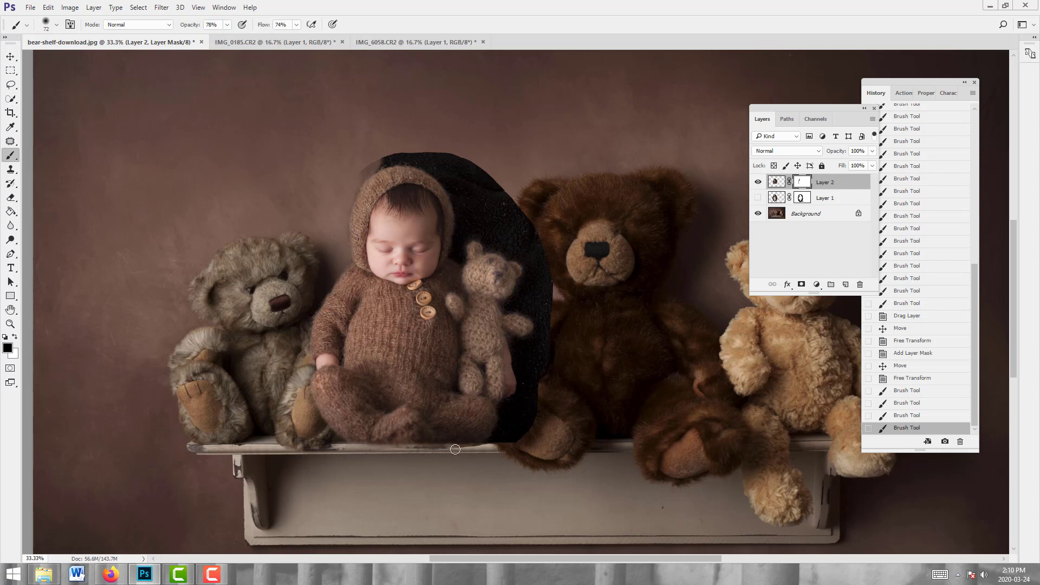
pyautogui.moveTo(455, 449)
pyautogui.mouseDown()
pyautogui.moveTo(510, 443)
pyautogui.moveTo(459, 449)
pyautogui.mouseUp()
pyautogui.click(307, 440)
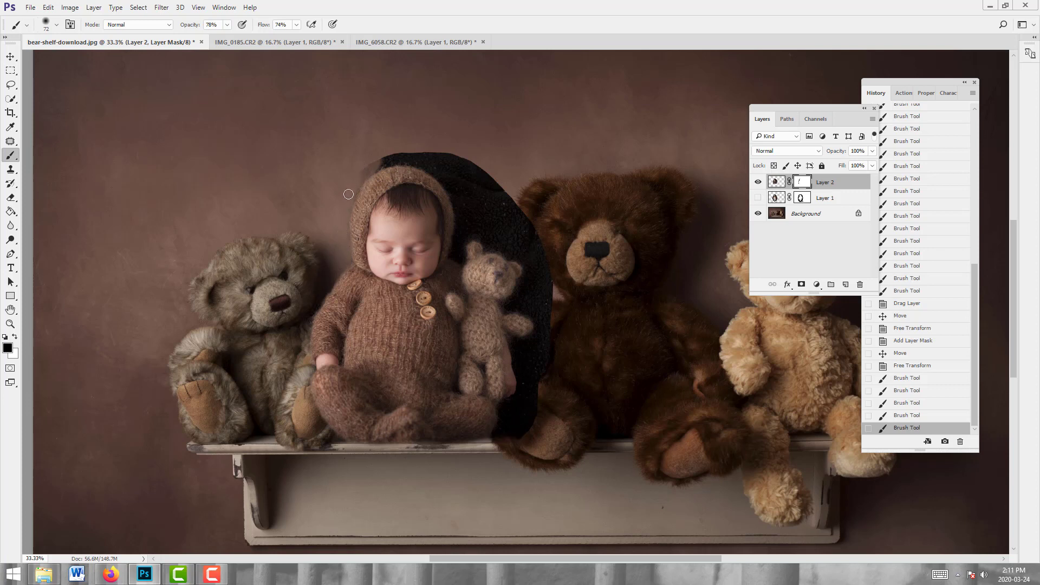
# - Mask out the black blanket above and around the top of the baby's hood, following the knit edge toward the dark brown bear
pyautogui.click(360, 174)
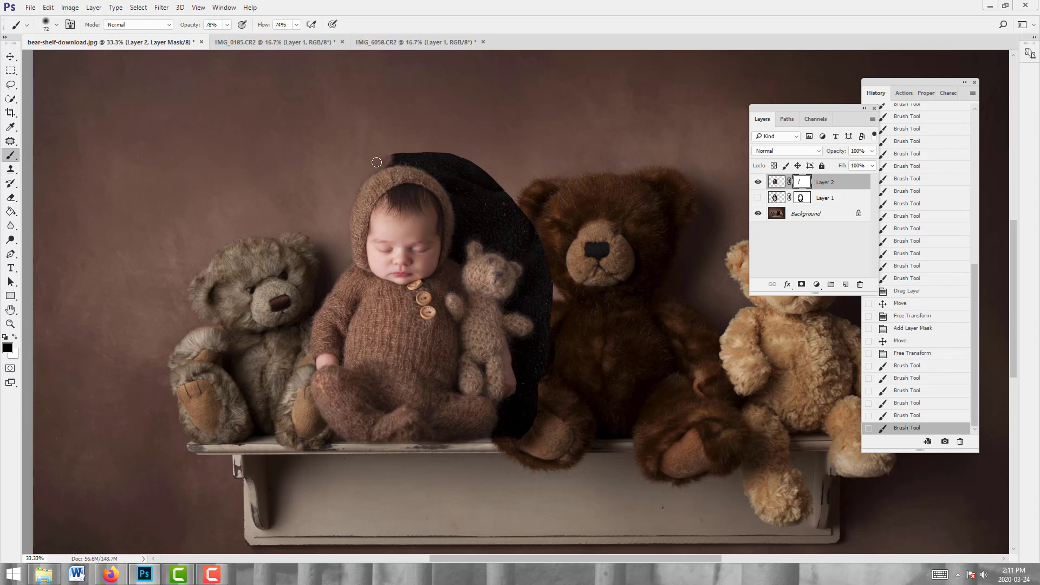
pyautogui.click(339, 176)
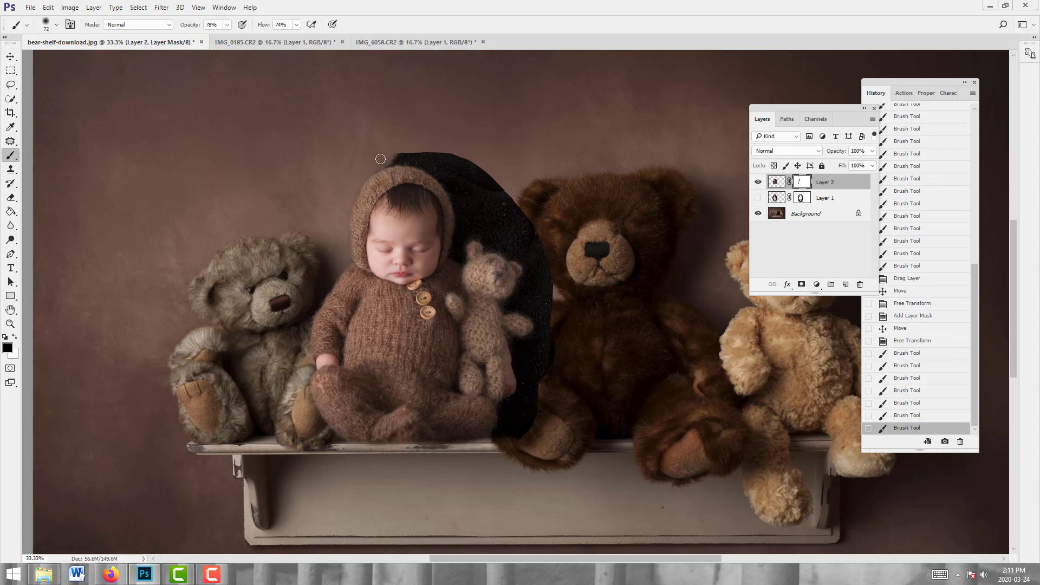
pyautogui.moveTo(398, 158); pyautogui.dragTo(429, 166)
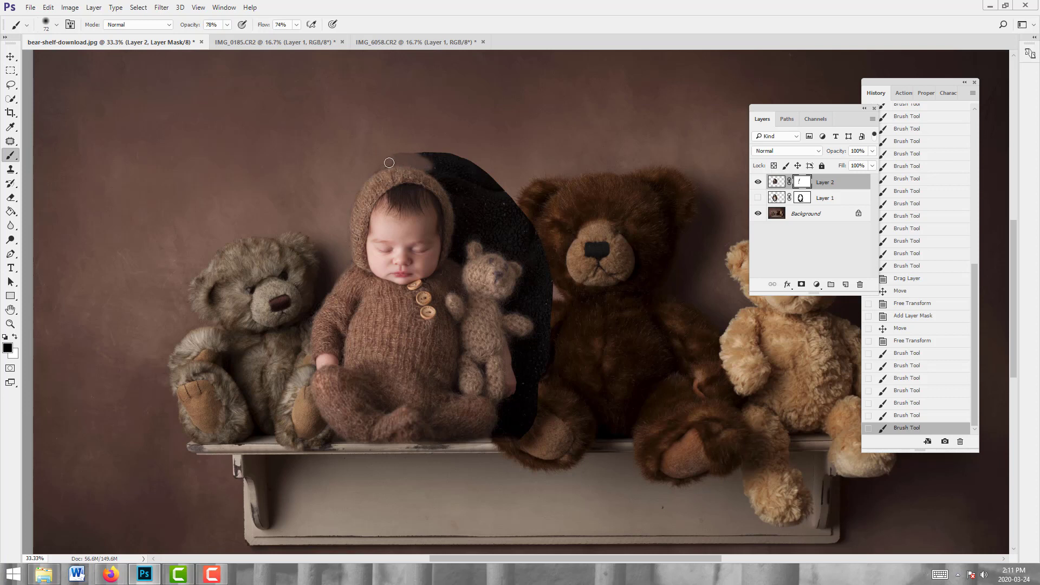
pyautogui.click(410, 156)
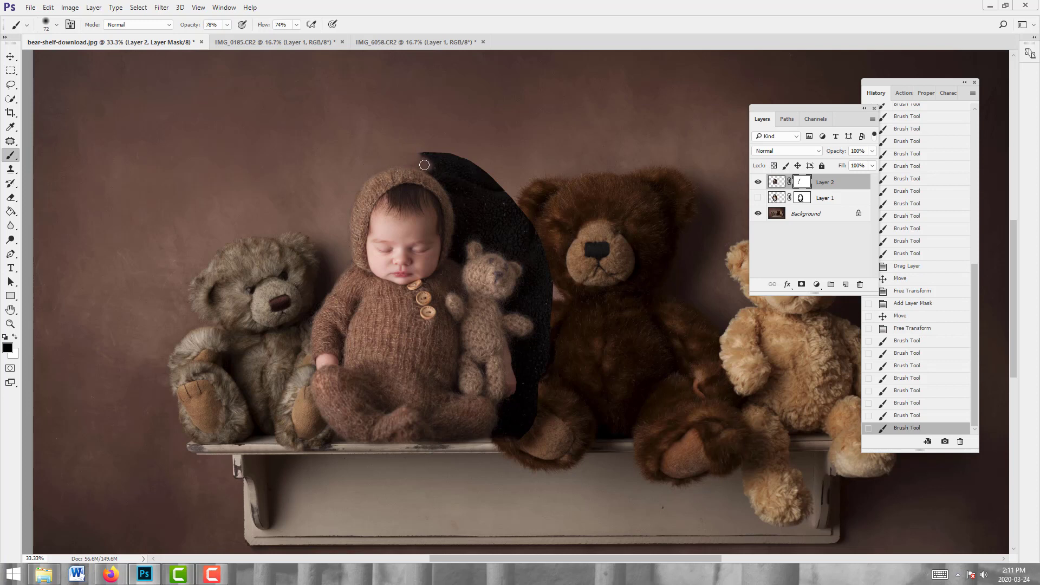
pyautogui.moveTo(426, 167)
pyautogui.mouseDown()
pyautogui.moveTo(444, 184)
pyautogui.moveTo(423, 147)
pyautogui.moveTo(454, 166)
pyautogui.moveTo(458, 146)
pyautogui.moveTo(489, 162)
pyautogui.mouseUp()
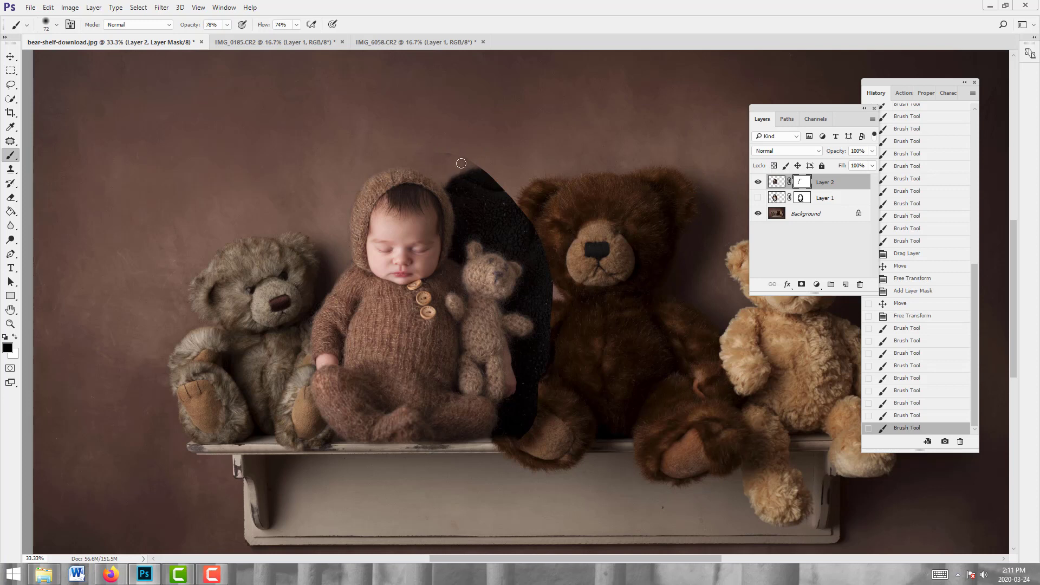
pyautogui.moveTo(469, 155); pyautogui.dragTo(484, 140)
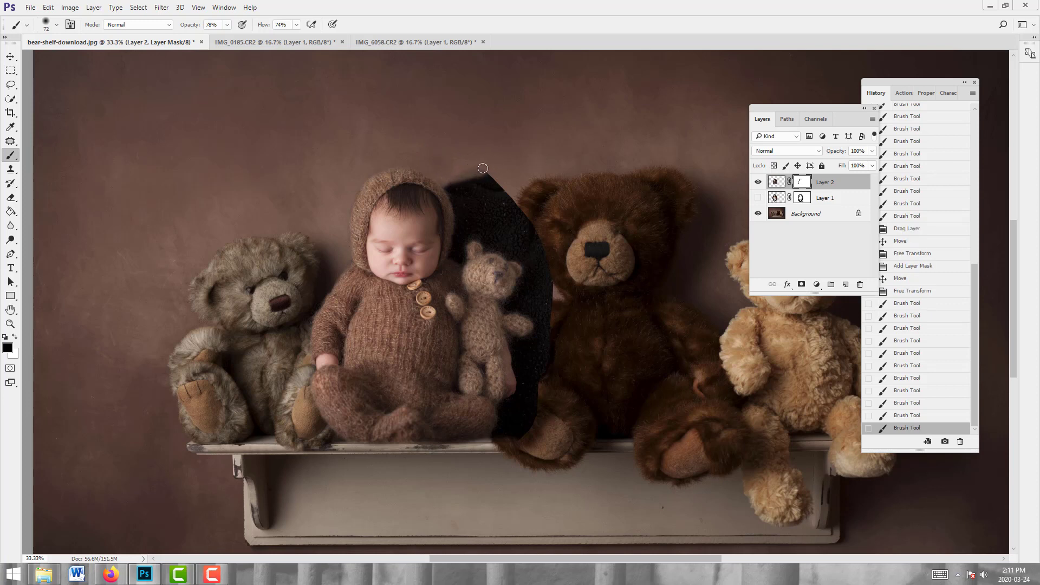
pyautogui.moveTo(466, 174); pyautogui.dragTo(476, 167)
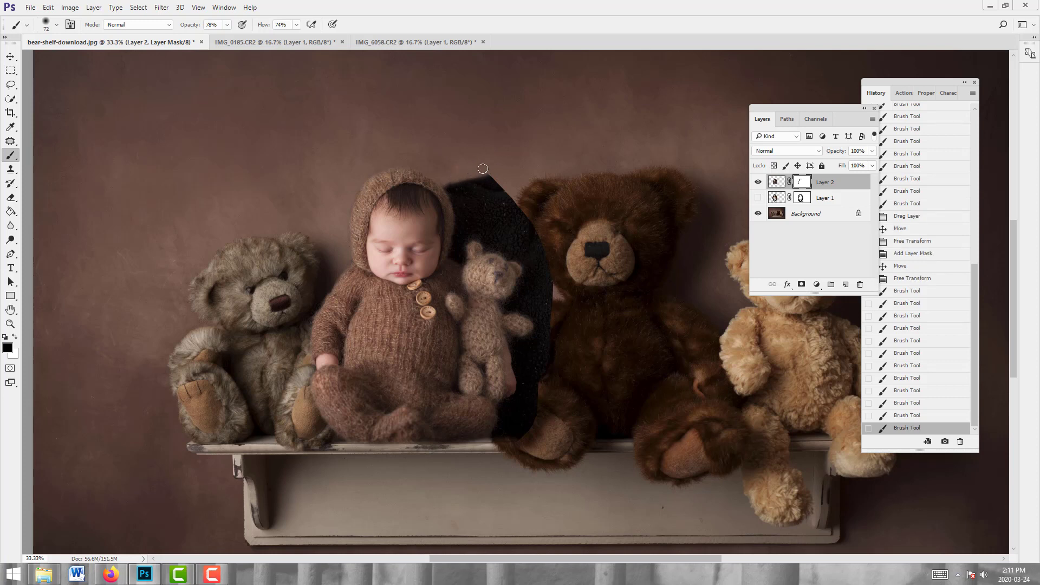
pyautogui.click(526, 166)
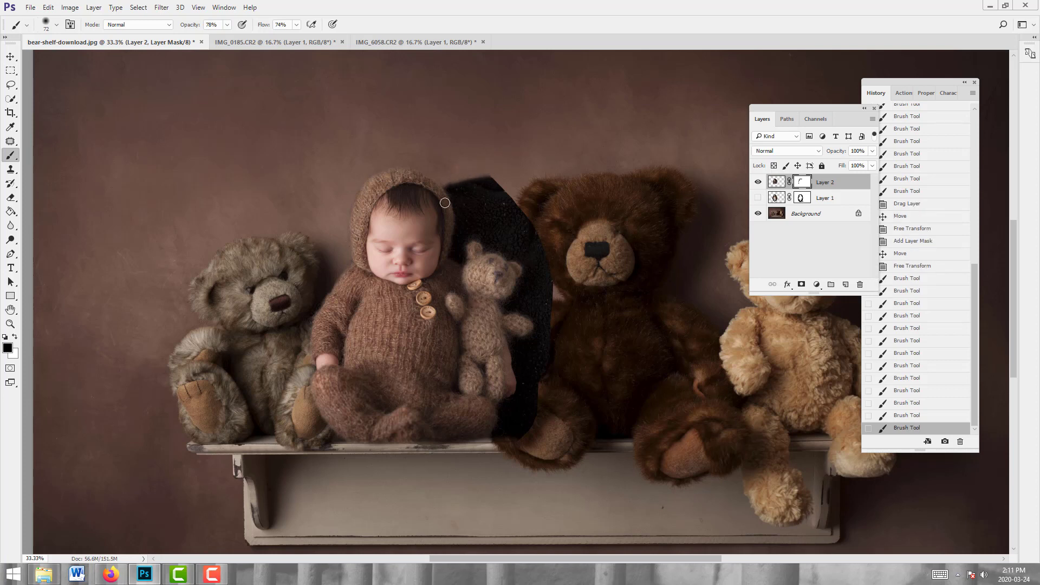
# - Set the mask brush to 25% opacity, 26% flow and 175 px size
pyautogui.click(227, 25)
pyautogui.click(201, 36)
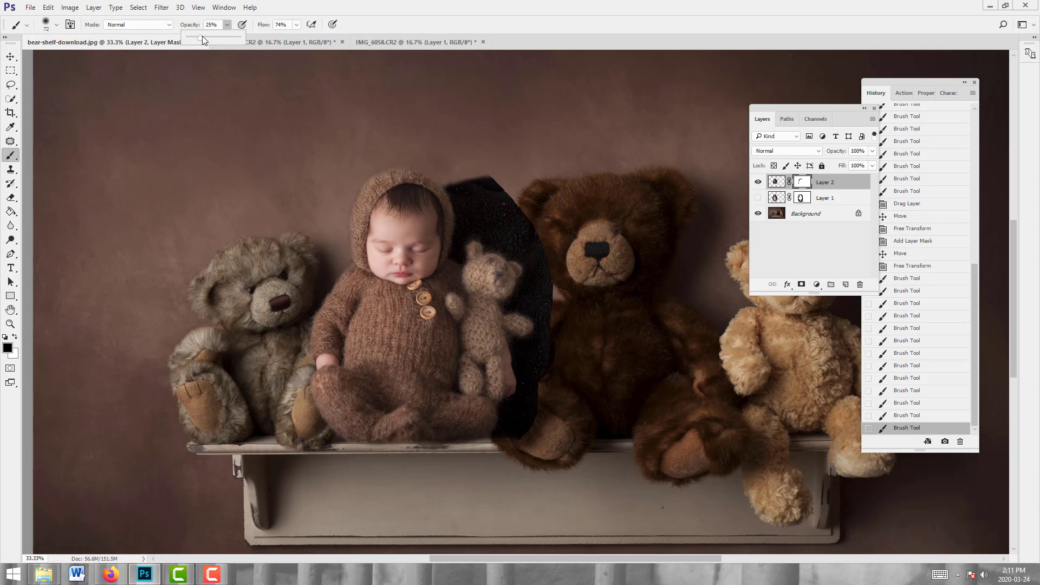
pyautogui.click(296, 25)
pyautogui.moveTo(273, 38); pyautogui.dragTo(272, 38)
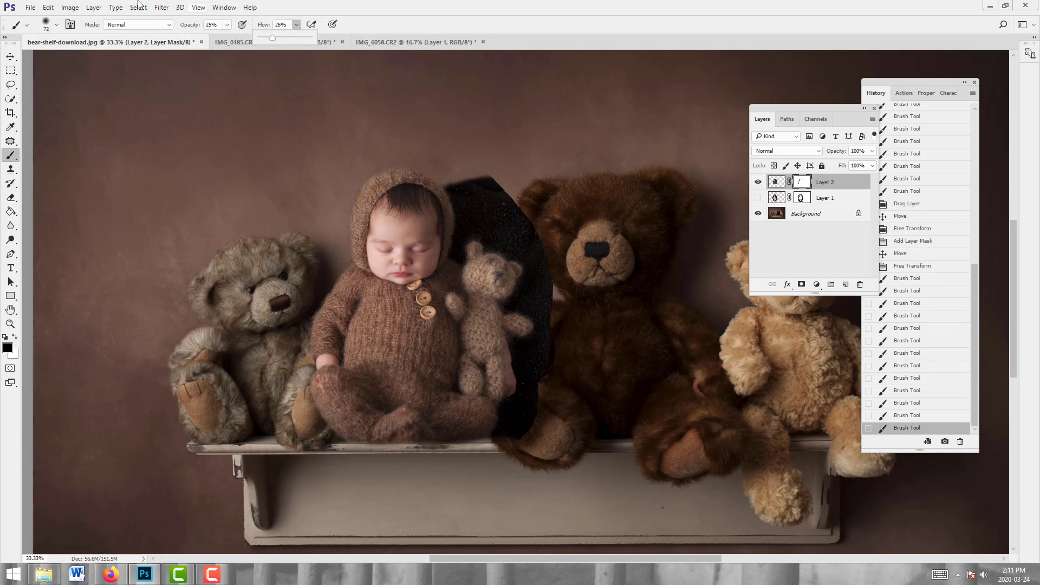
pyautogui.press(']')
pyautogui.press(']')
pyautogui.press(']')
pyautogui.press(']')
pyautogui.press(']')
pyautogui.press(']')
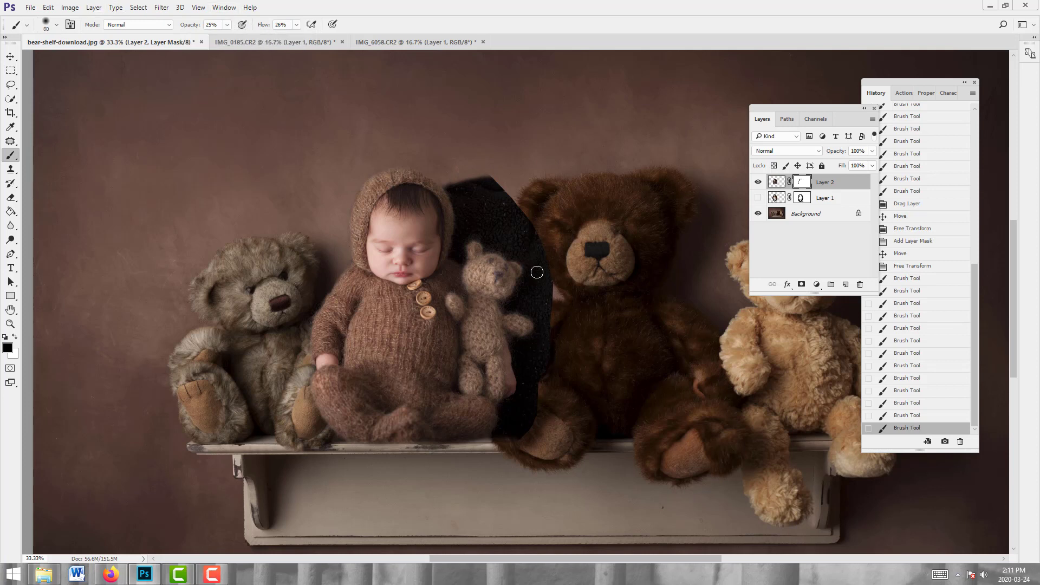
# - Gradually fade the black blanket between the hood, knitted teddy and dark brown bear's head, leaving a soft shadow beside the baby
pyautogui.moveTo(512, 176); pyautogui.dragTo(486, 177)
pyautogui.moveTo(487, 180)
pyautogui.mouseDown()
pyautogui.moveTo(510, 194)
pyautogui.moveTo(476, 178)
pyautogui.moveTo(480, 201)
pyautogui.moveTo(445, 174)
pyautogui.moveTo(455, 184)
pyautogui.moveTo(457, 168)
pyautogui.moveTo(447, 173)
pyautogui.moveTo(482, 189)
pyautogui.moveTo(490, 188)
pyautogui.moveTo(474, 170)
pyautogui.moveTo(498, 180)
pyautogui.moveTo(521, 205)
pyautogui.moveTo(520, 224)
pyautogui.moveTo(509, 227)
pyautogui.moveTo(476, 176)
pyautogui.mouseUp()
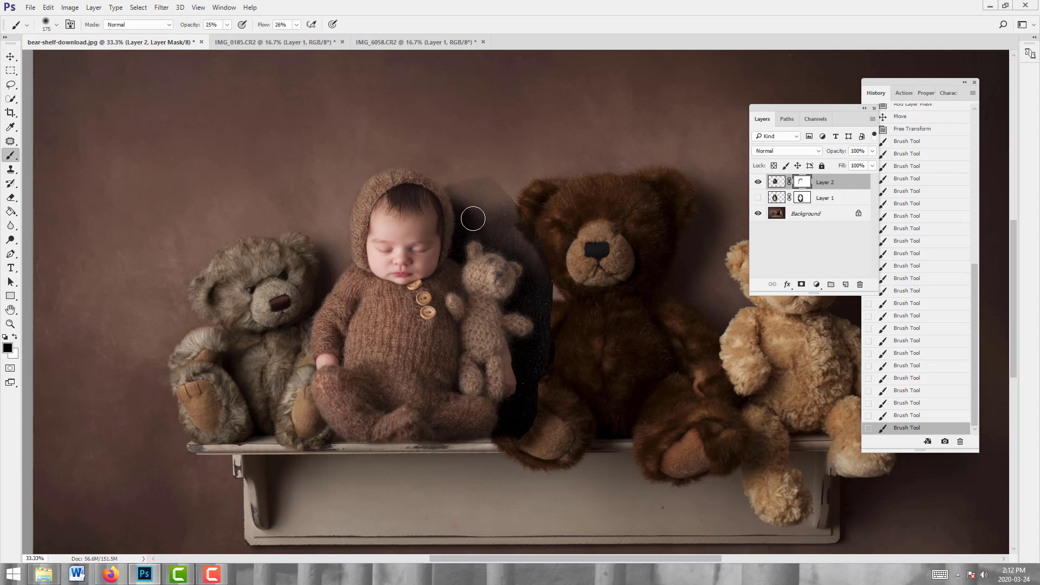
pyautogui.moveTo(462, 186)
pyautogui.mouseDown()
pyautogui.moveTo(461, 245)
pyautogui.moveTo(475, 198)
pyautogui.moveTo(521, 210)
pyautogui.moveTo(462, 174)
pyautogui.moveTo(463, 162)
pyautogui.moveTo(450, 176)
pyautogui.moveTo(478, 179)
pyautogui.moveTo(492, 165)
pyautogui.moveTo(515, 198)
pyautogui.moveTo(513, 177)
pyautogui.moveTo(512, 198)
pyautogui.moveTo(453, 182)
pyautogui.moveTo(479, 180)
pyautogui.moveTo(520, 205)
pyautogui.moveTo(554, 287)
pyautogui.moveTo(526, 238)
pyautogui.moveTo(539, 271)
pyautogui.moveTo(516, 236)
pyautogui.moveTo(513, 248)
pyautogui.moveTo(488, 236)
pyautogui.moveTo(476, 198)
pyautogui.moveTo(505, 193)
pyautogui.moveTo(504, 204)
pyautogui.moveTo(492, 180)
pyautogui.moveTo(522, 240)
pyautogui.moveTo(503, 213)
pyautogui.moveTo(512, 231)
pyautogui.moveTo(501, 226)
pyautogui.moveTo(504, 236)
pyautogui.moveTo(536, 249)
pyautogui.moveTo(541, 277)
pyautogui.moveTo(558, 284)
pyautogui.moveTo(542, 251)
pyautogui.moveTo(552, 290)
pyautogui.moveTo(540, 271)
pyautogui.moveTo(528, 298)
pyautogui.moveTo(511, 298)
pyautogui.moveTo(558, 306)
pyautogui.mouseUp()
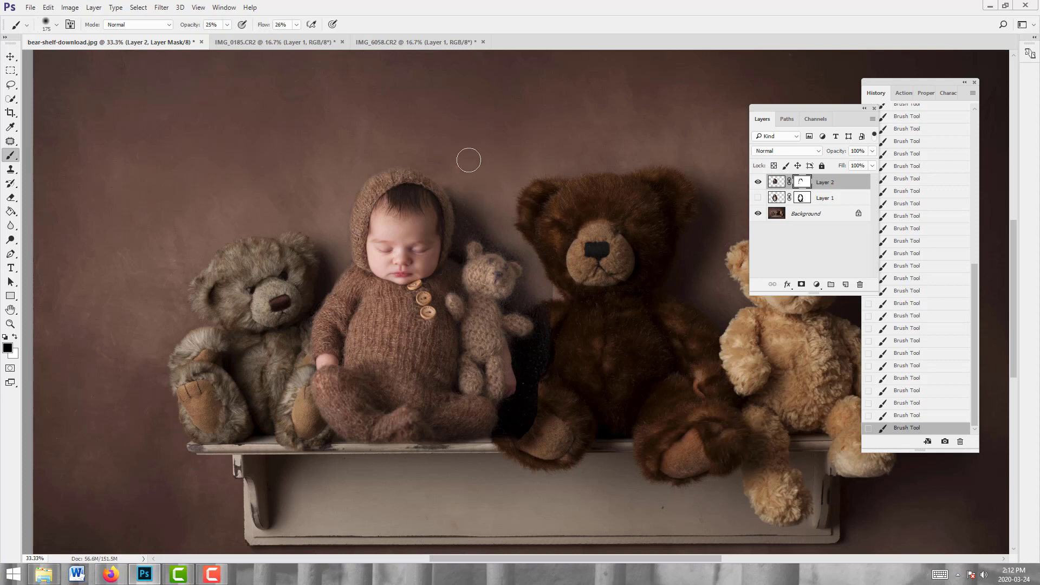
# - Raise the brush to 51% opacity and 53% flow, and mask out the remaining blanket over the dark brown bear's arm and leg
pyautogui.click(227, 25)
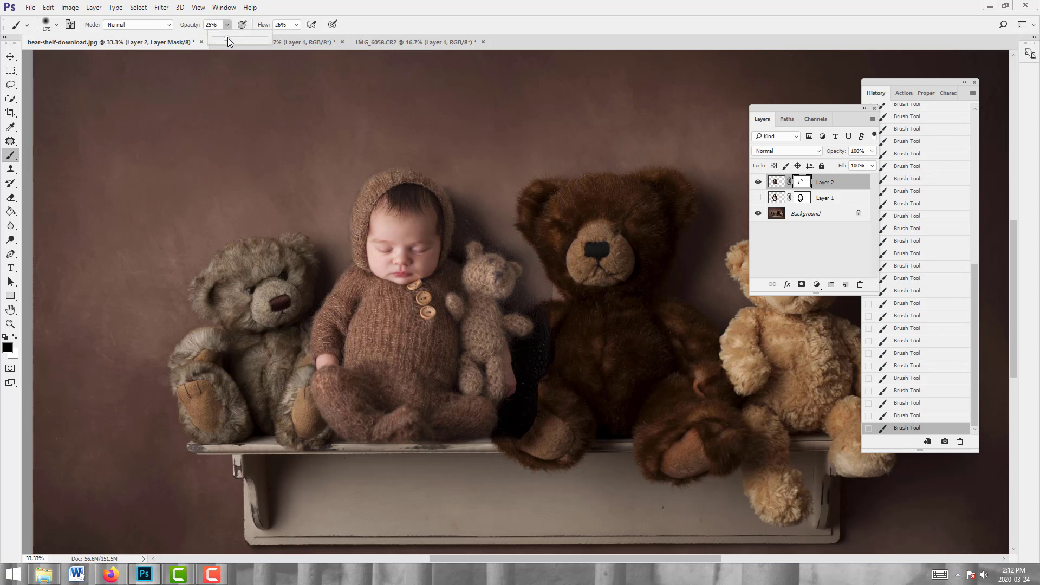
pyautogui.moveTo(228, 37); pyautogui.dragTo(240, 37)
pyautogui.click(297, 25)
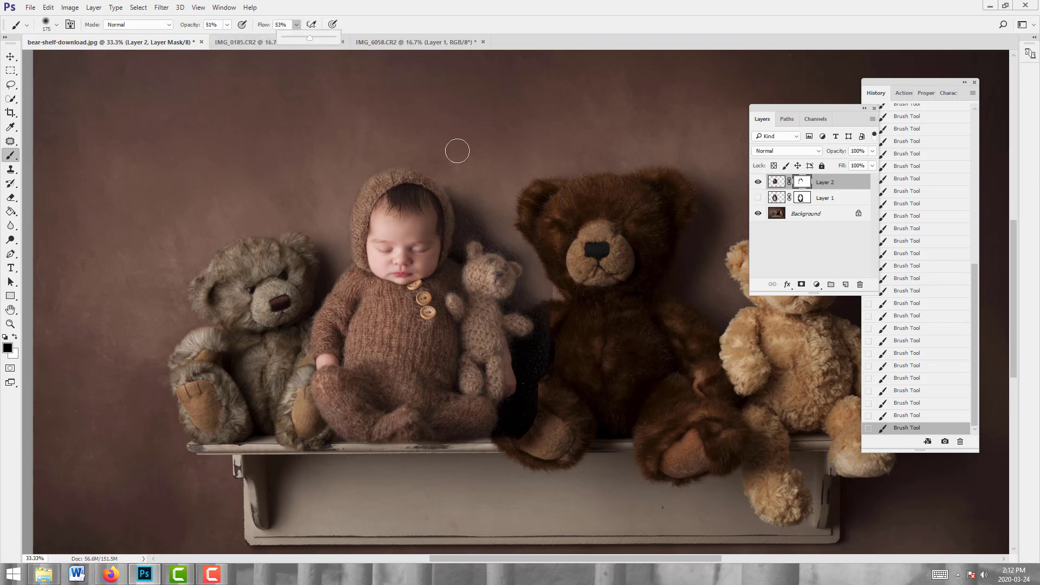
pyautogui.click(458, 151)
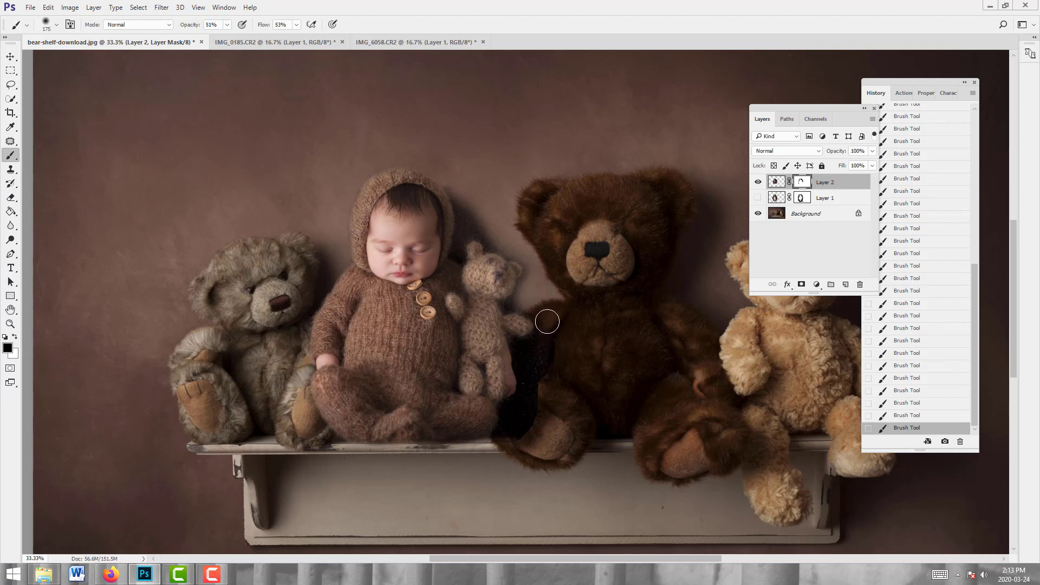
pyautogui.moveTo(539, 359)
pyautogui.mouseDown()
pyautogui.moveTo(531, 353)
pyautogui.moveTo(536, 360)
pyautogui.moveTo(553, 327)
pyautogui.moveTo(529, 430)
pyautogui.moveTo(532, 414)
pyautogui.moveTo(516, 411)
pyautogui.moveTo(519, 426)
pyautogui.moveTo(540, 435)
pyautogui.moveTo(532, 414)
pyautogui.moveTo(521, 424)
pyautogui.mouseUp()
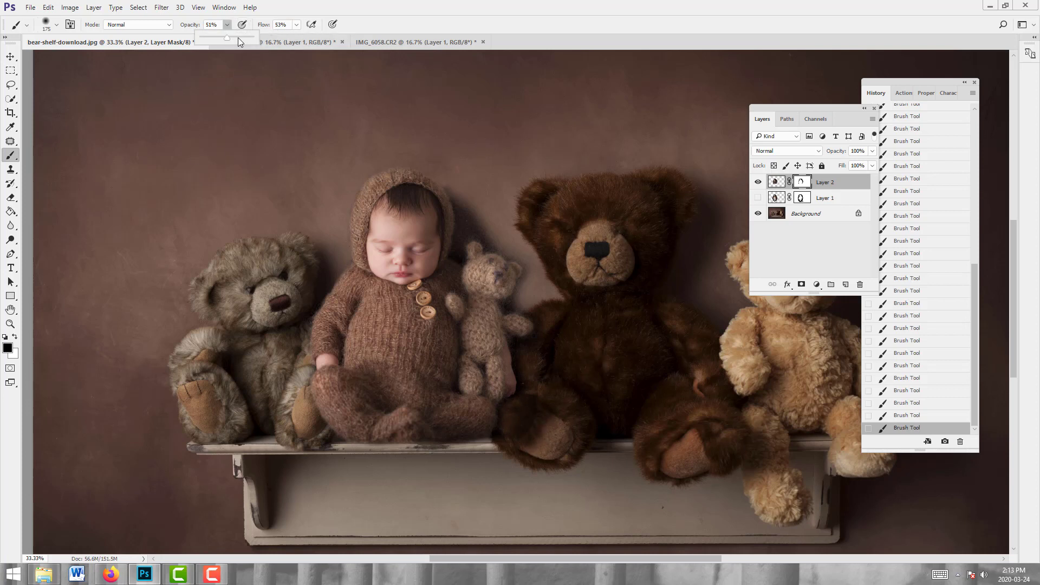
# - With a 100 px brush at 100% opacity and flow, reveal the dark brown bear's arm and leg in front of the baby
pyautogui.moveTo(296, 26); pyautogui.dragTo(328, 38)
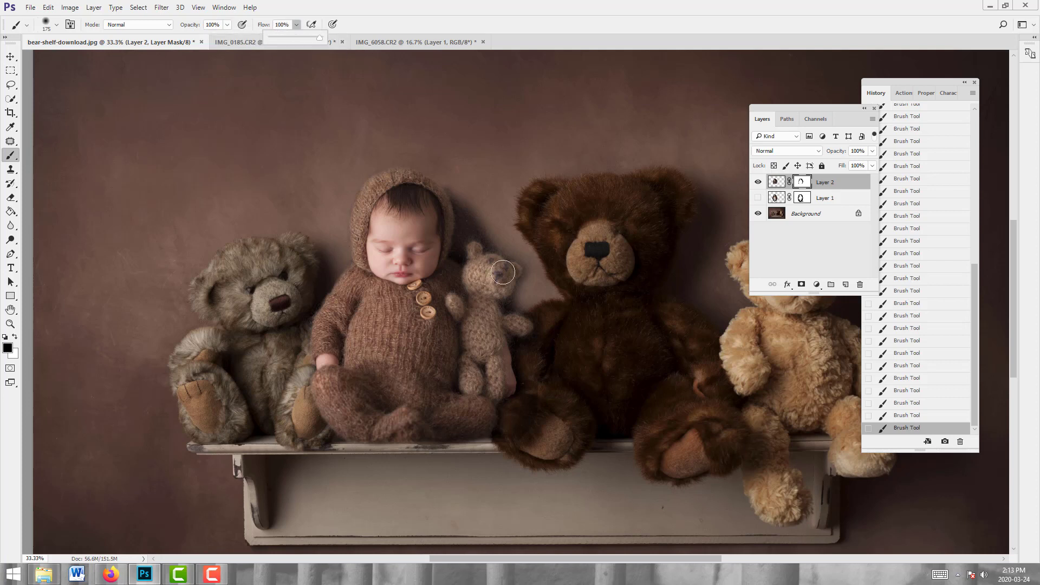
pyautogui.press('[')
pyautogui.press('[')
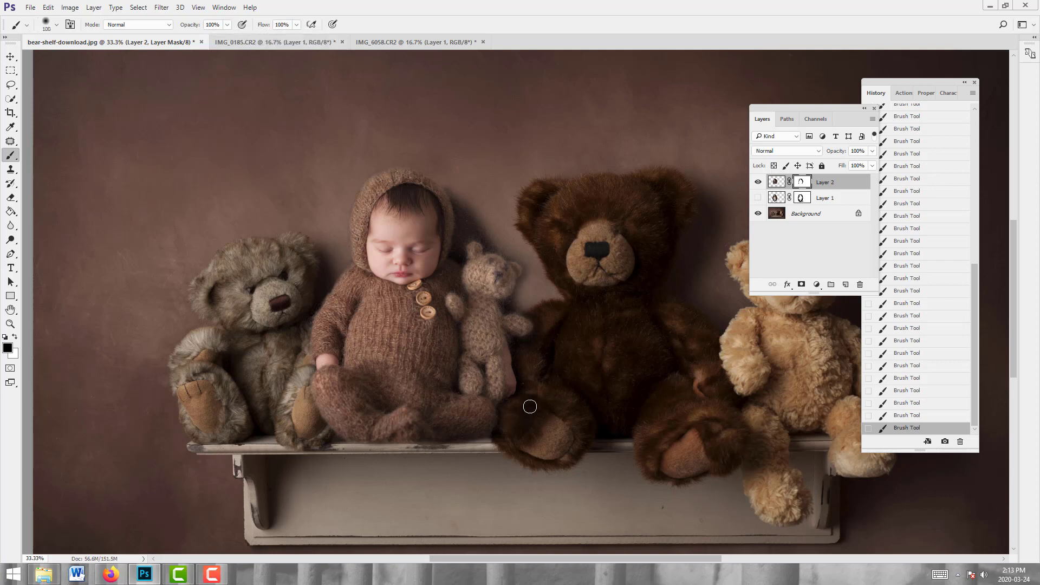
pyautogui.moveTo(528, 400)
pyautogui.mouseDown()
pyautogui.moveTo(497, 406)
pyautogui.moveTo(516, 426)
pyautogui.moveTo(528, 408)
pyautogui.moveTo(513, 400)
pyautogui.moveTo(485, 415)
pyautogui.moveTo(500, 435)
pyautogui.moveTo(520, 433)
pyautogui.moveTo(496, 441)
pyautogui.mouseUp()
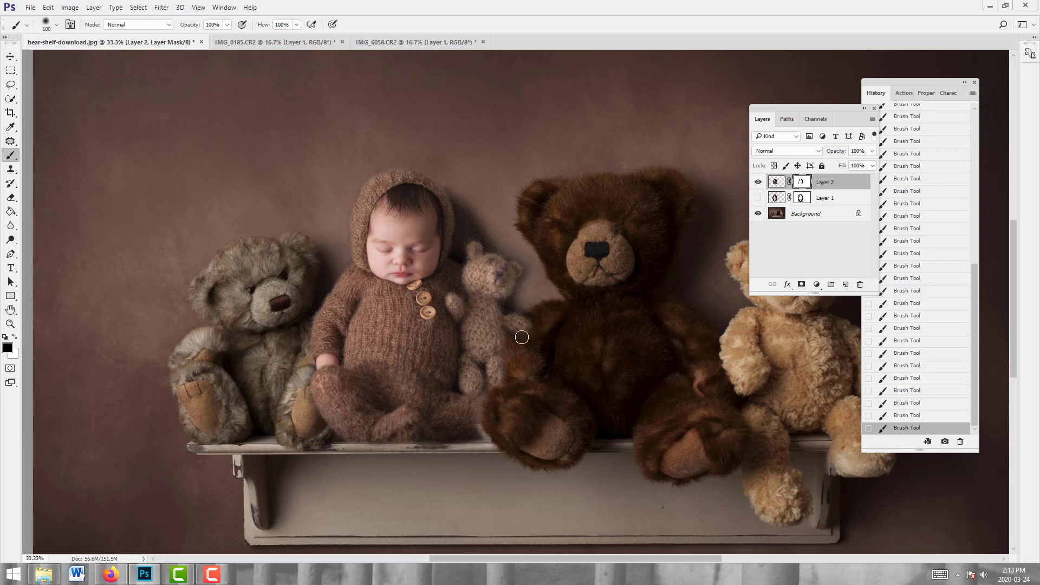
pyautogui.moveTo(516, 346)
pyautogui.mouseDown()
pyautogui.moveTo(502, 369)
pyautogui.moveTo(520, 384)
pyautogui.moveTo(502, 375)
pyautogui.moveTo(496, 355)
pyautogui.moveTo(507, 344)
pyautogui.moveTo(491, 367)
pyautogui.moveTo(518, 396)
pyautogui.moveTo(500, 380)
pyautogui.moveTo(505, 344)
pyautogui.moveTo(498, 389)
pyautogui.mouseUp()
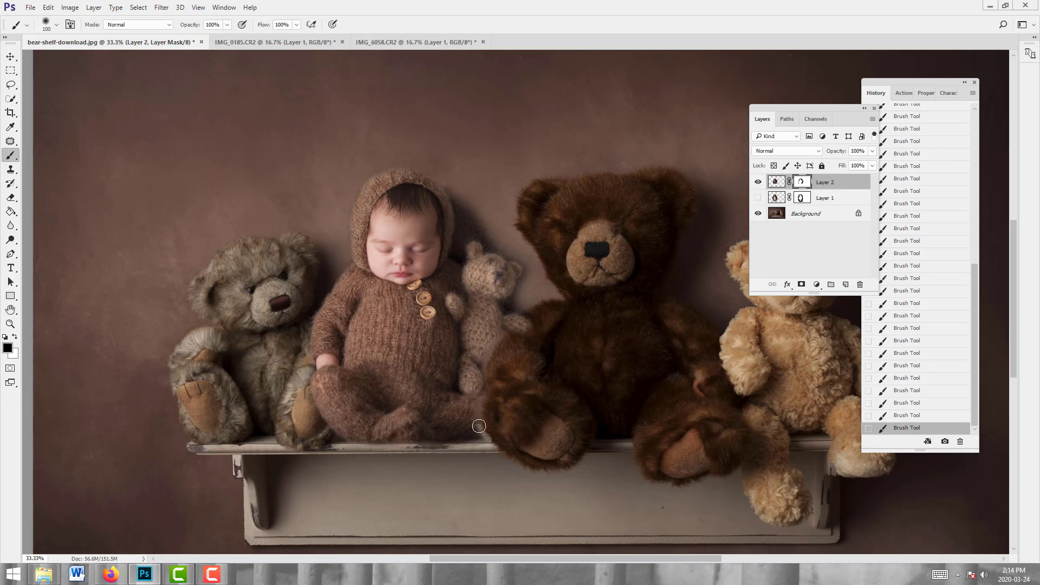
# - Restore the edge of the baby's leg beside the dark brown bear's paw using a white 45 px mask brush, and check the whole composition
pyautogui.press('x')
pyautogui.press('[')
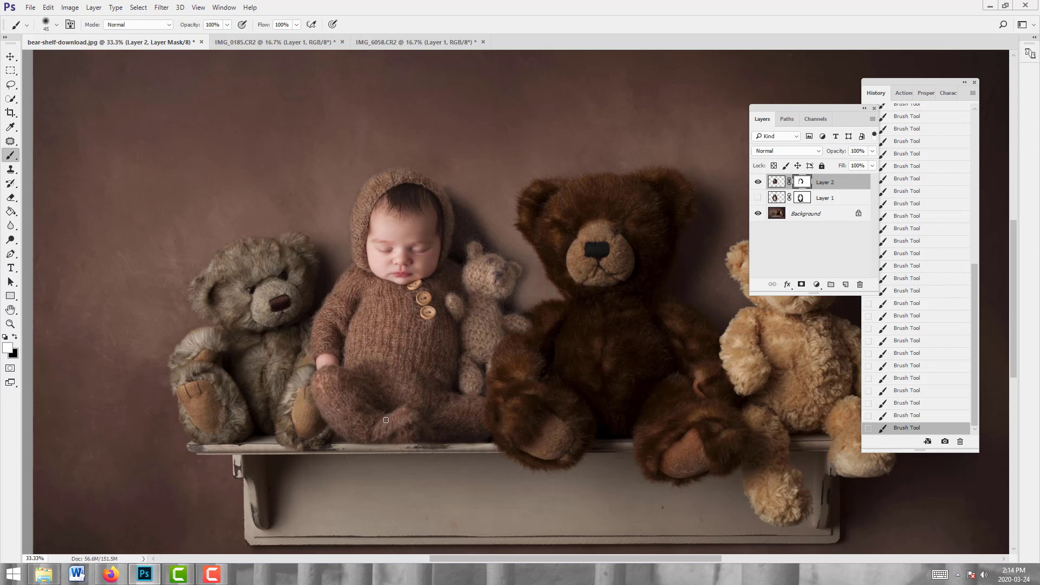
pyautogui.click(10, 324)
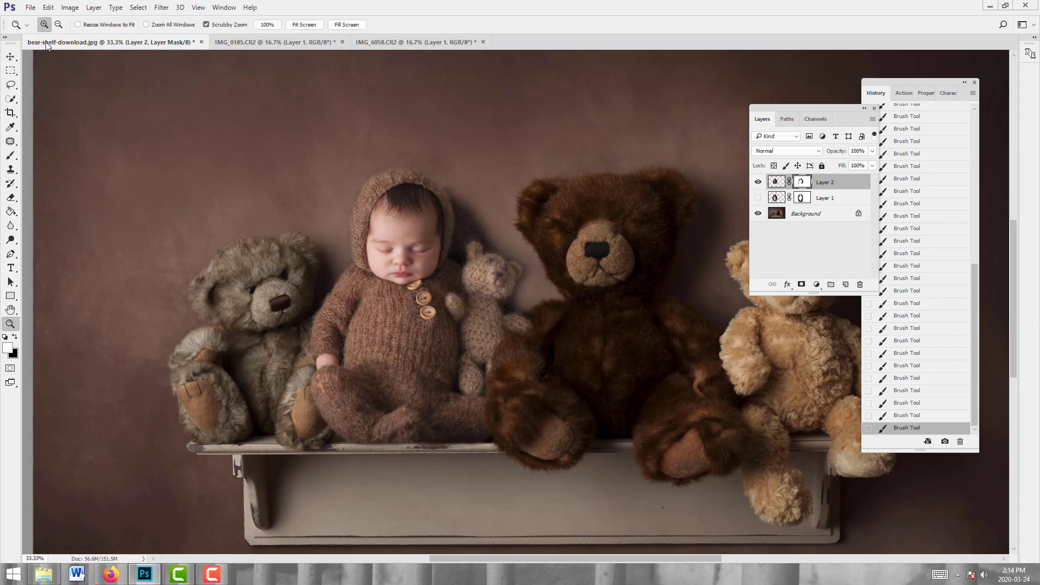
pyautogui.click(59, 24)
pyautogui.click(372, 218)
pyautogui.click(372, 218)
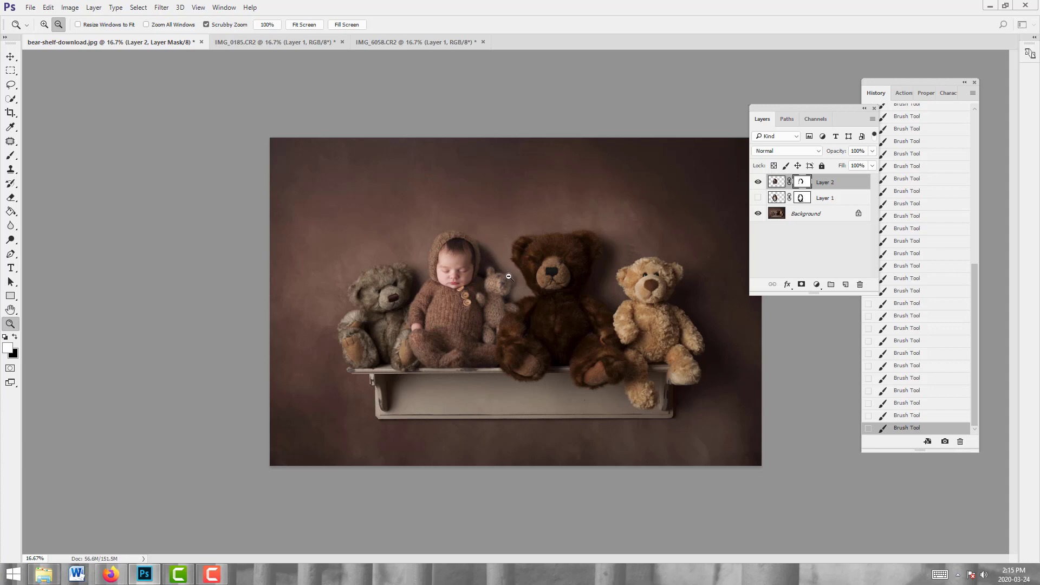
pyautogui.click(45, 24)
pyautogui.click(533, 265)
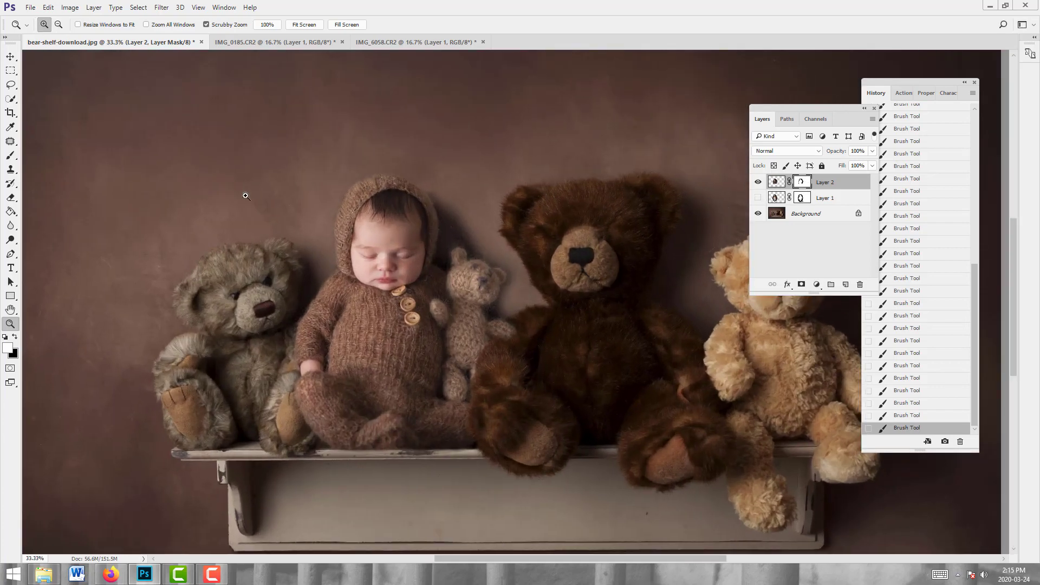
# - Set the white mask brush to 31% opacity, 36% flow and 175 px size for painting shadows
pyautogui.click(10, 155)
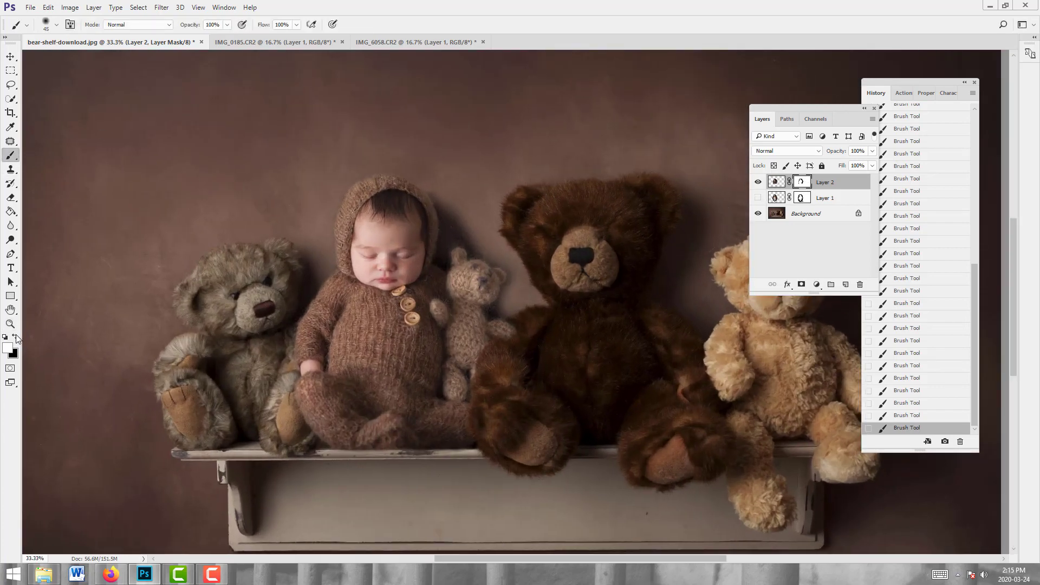
pyautogui.click(53, 23)
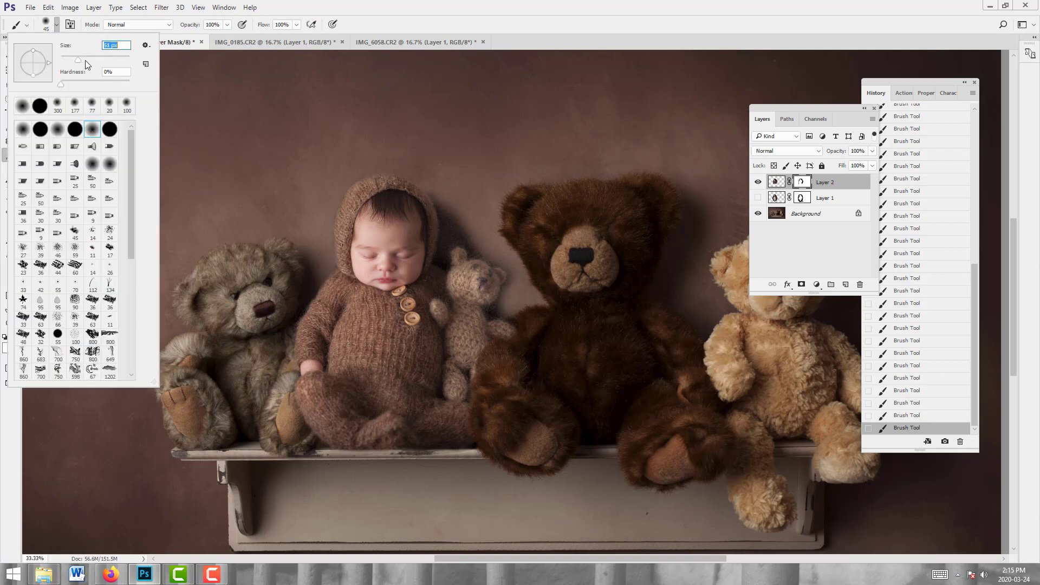
pyautogui.moveTo(94, 63); pyautogui.dragTo(104, 65)
pyautogui.click(223, 29)
pyautogui.click(227, 25)
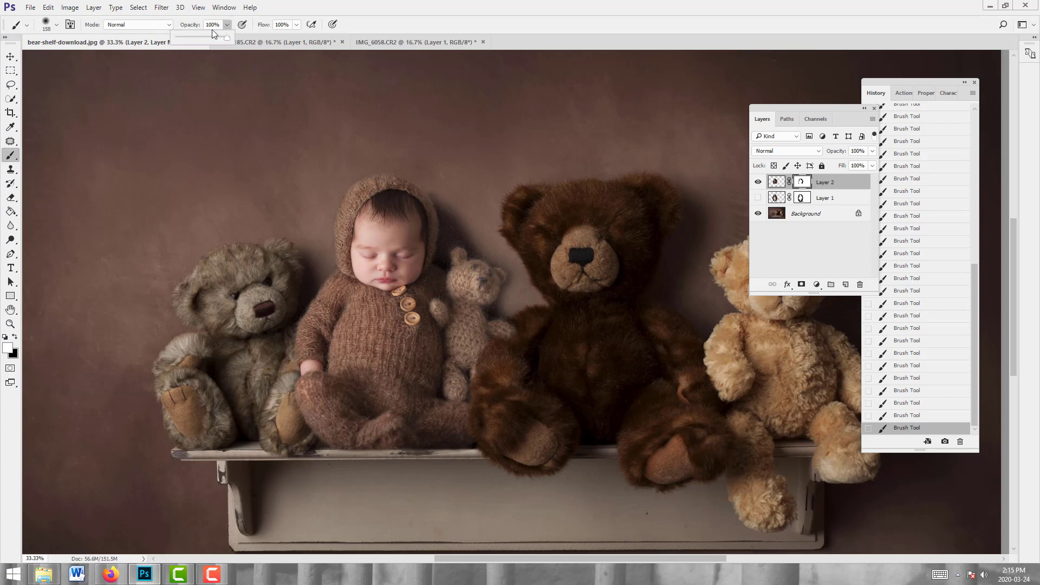
pyautogui.moveTo(196, 37); pyautogui.dragTo(193, 38)
pyautogui.click(297, 26)
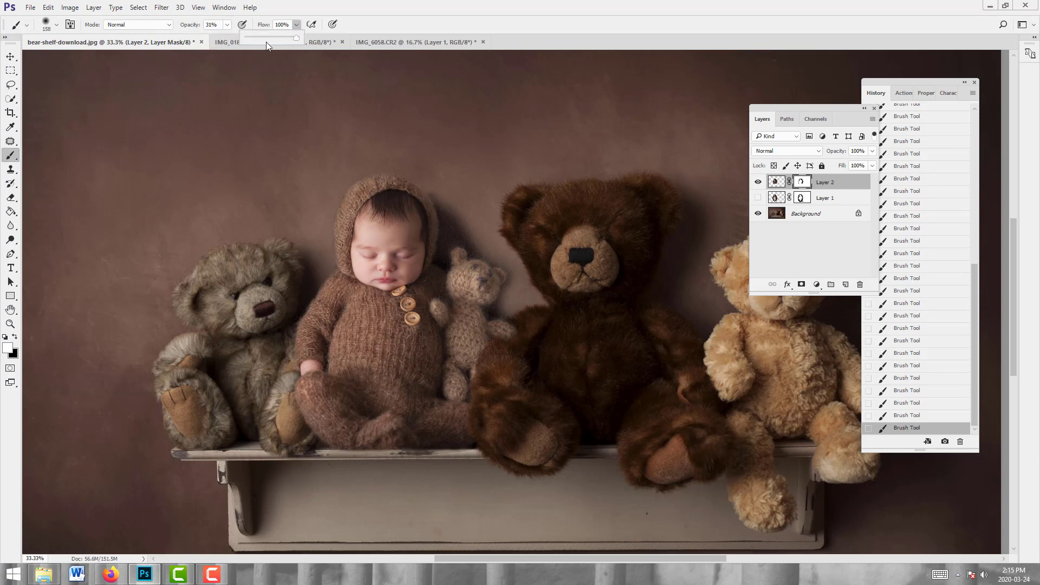
pyautogui.press(']')
pyautogui.press(']')
pyautogui.press(']')
pyautogui.press(']')
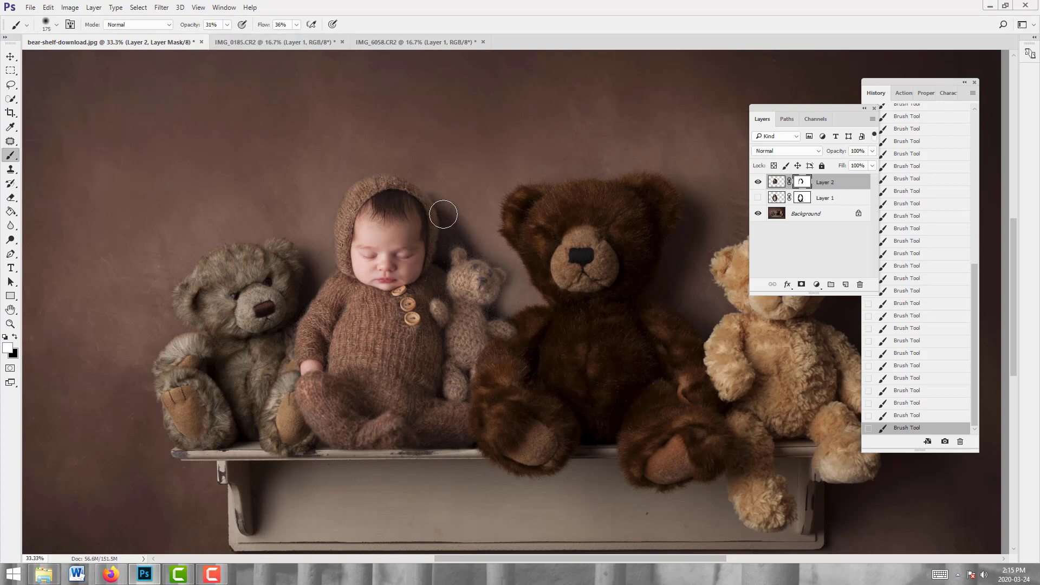
# - Blend the shadow around the hood and knitted teddy, alternating white and black on the mask with the brush at 300 px, then 150 px
pyautogui.press(']')
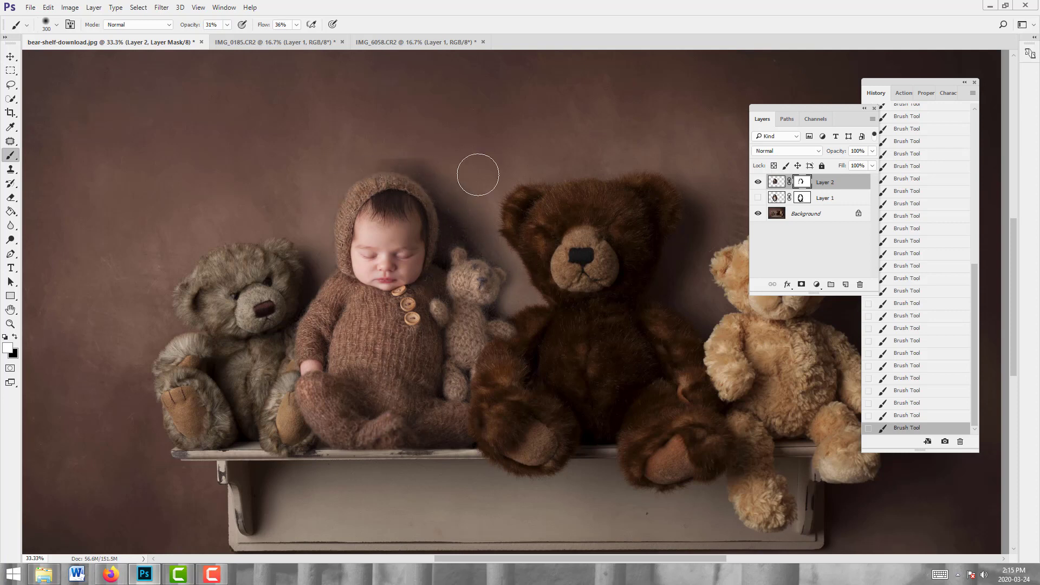
pyautogui.press('x')
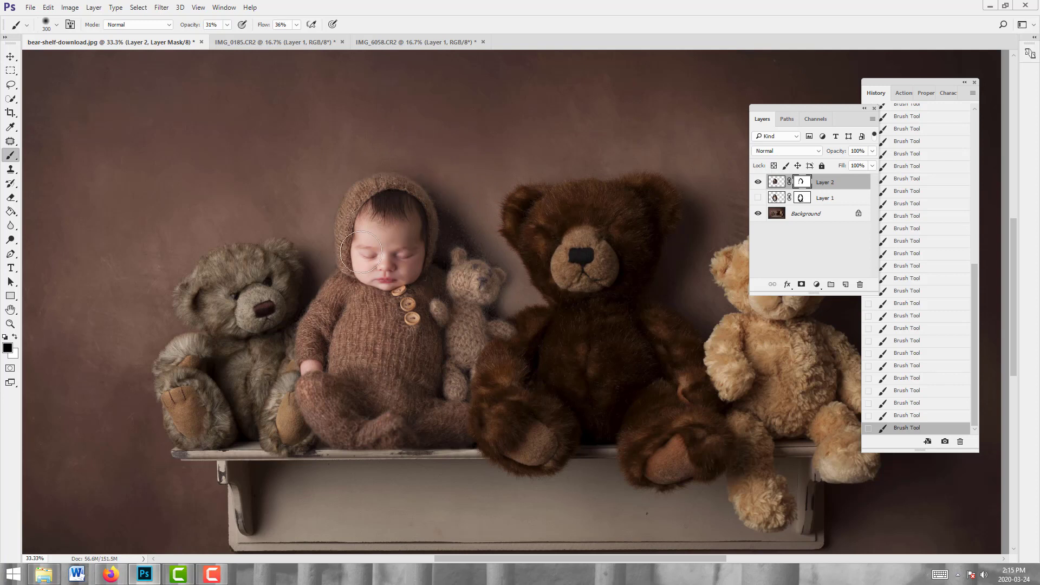
pyautogui.press('x')
pyautogui.press('[')
pyautogui.press('[')
pyautogui.press('[')
pyautogui.press('[')
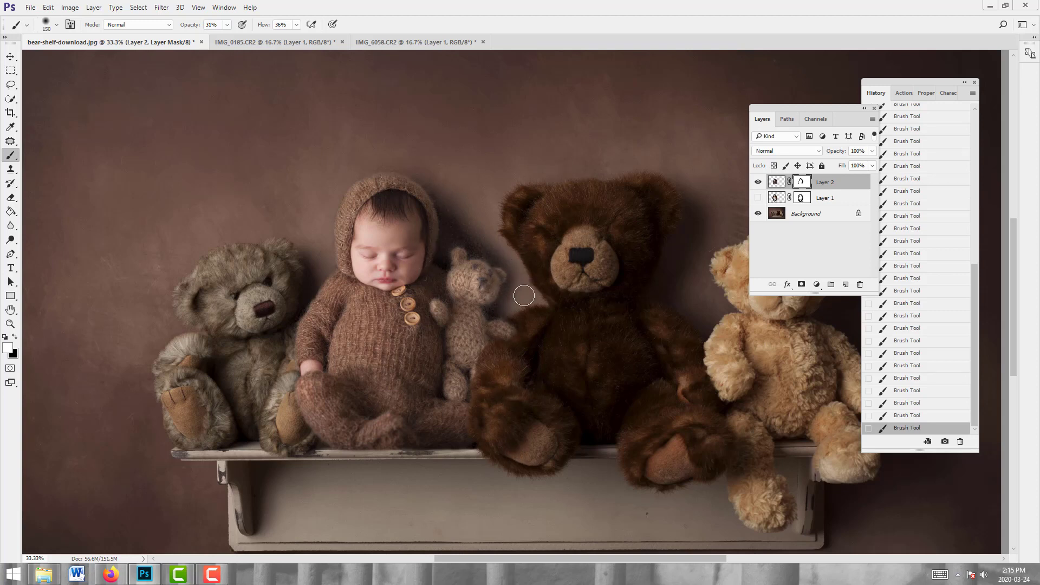
# - Lower the mask brush to 9% opacity and 8% flow, and enlarge it to 250 px for subtle shadow blending
pyautogui.click(226, 25)
pyautogui.click(214, 36)
pyautogui.click(297, 24)
pyautogui.click(282, 37)
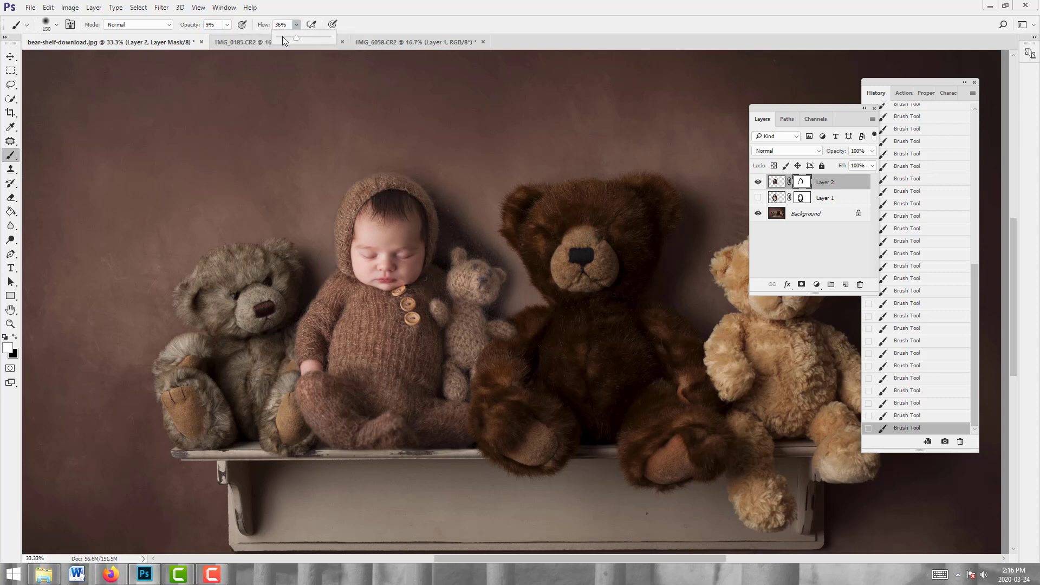
pyautogui.press(']')
pyautogui.press(']')
pyautogui.press(']')
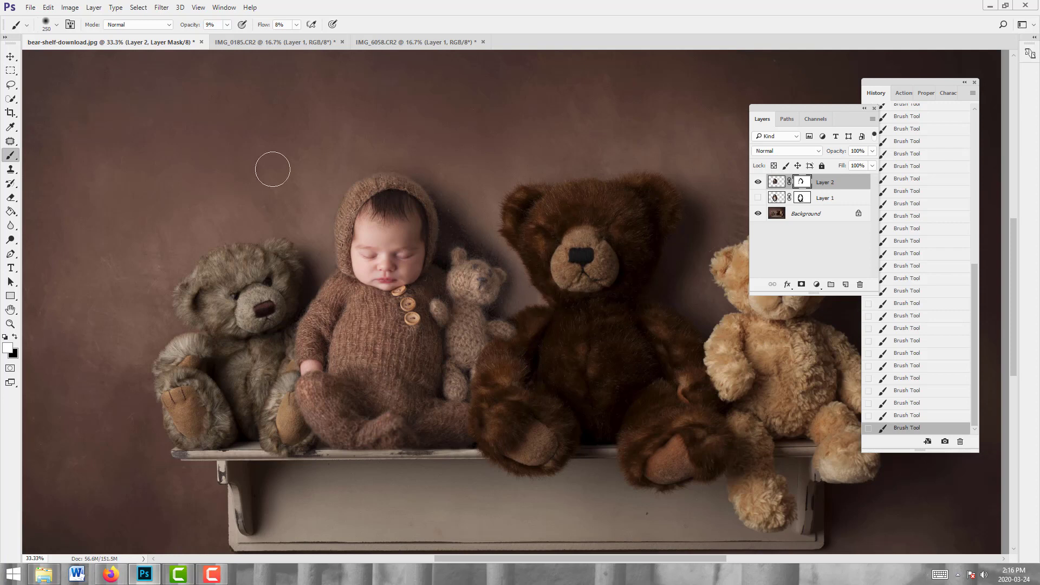
# - Set the mask brush to black at 78% opacity and 56% flow, and dab beside the dark brown bear's neck
pyautogui.click(15, 337)
pyautogui.moveTo(541, 288); pyautogui.dragTo(538, 285)
pyautogui.click(226, 25)
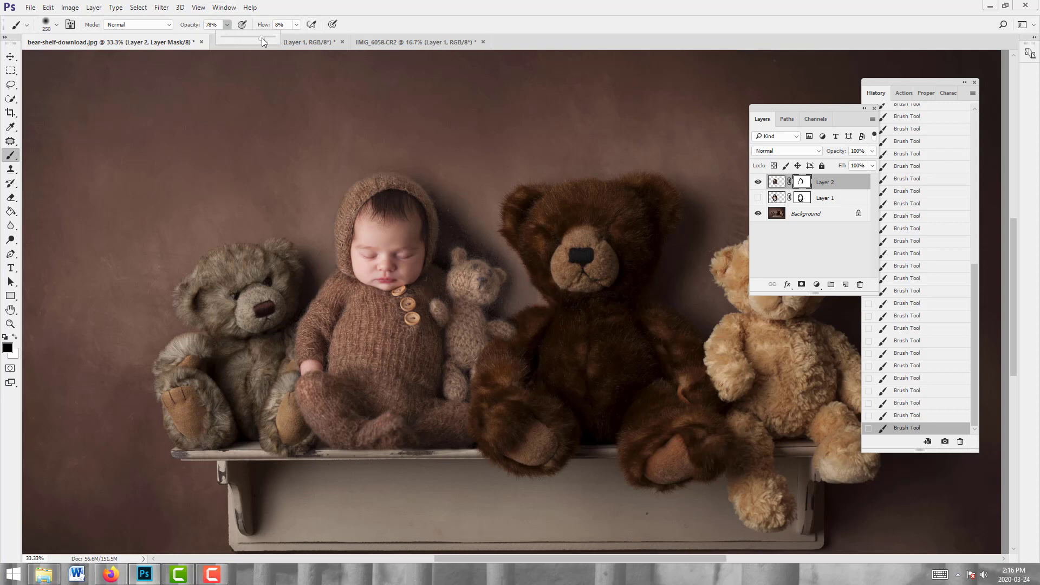
pyautogui.click(296, 25)
pyautogui.moveTo(295, 37); pyautogui.dragTo(320, 37)
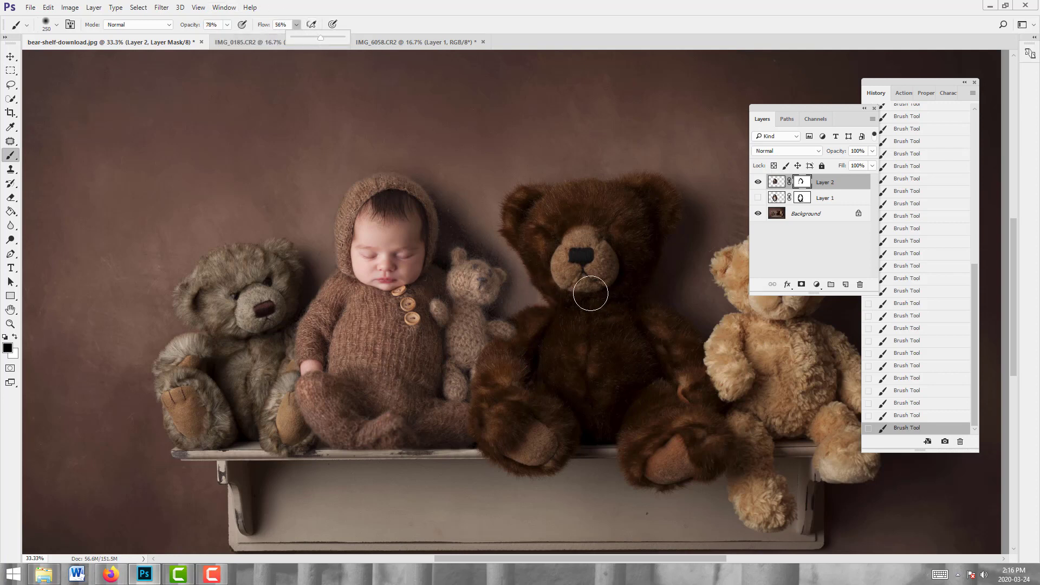
pyautogui.click(552, 288)
pyautogui.moveTo(551, 288); pyautogui.dragTo(551, 289)
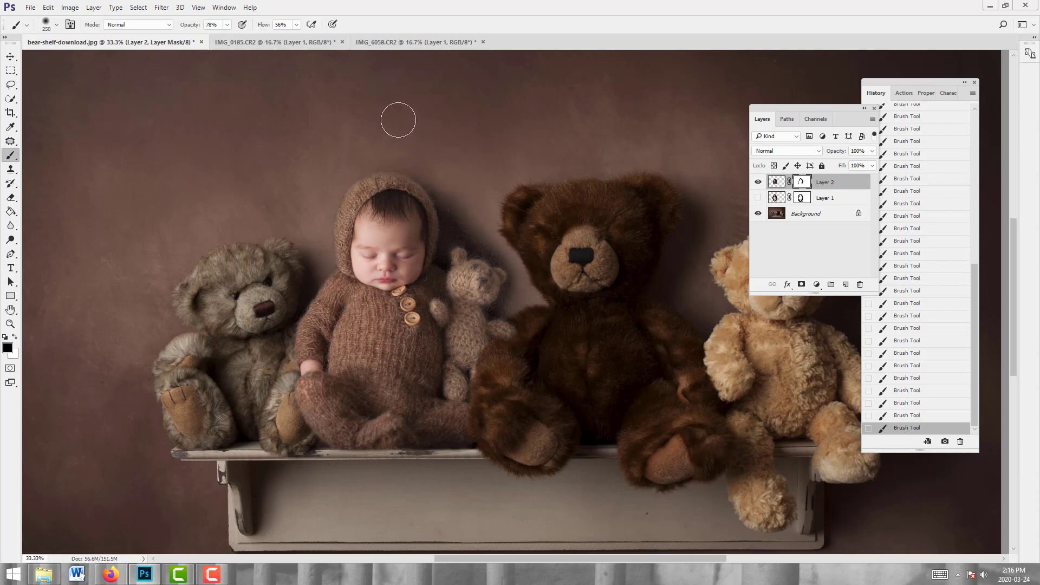
# - Examine the whole composite and then the row of bears more closely for visible mask and shadow transitions
pyautogui.click(10, 324)
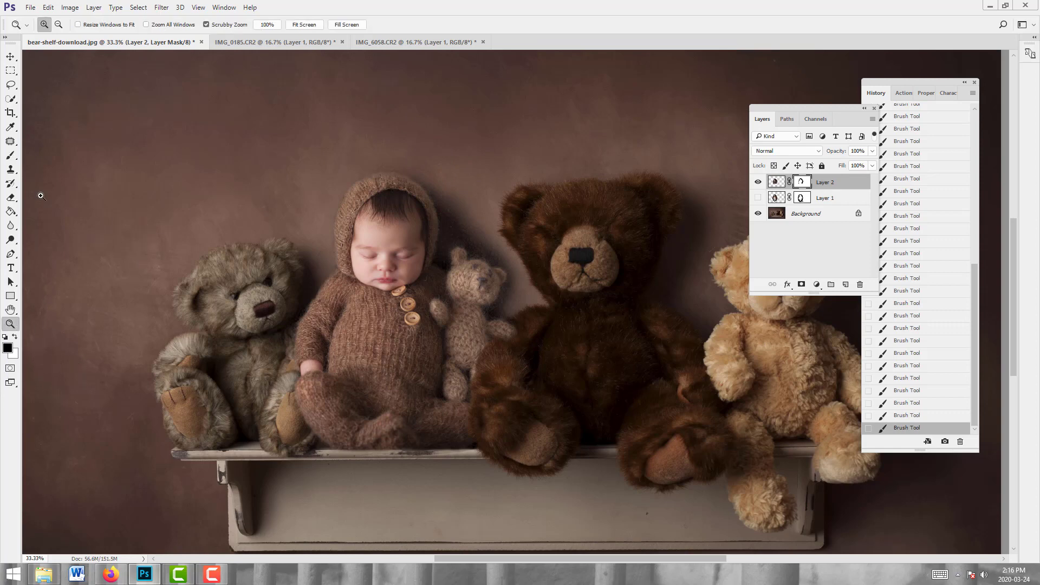
pyautogui.click(58, 25)
pyautogui.click(176, 140)
pyautogui.click(245, 193)
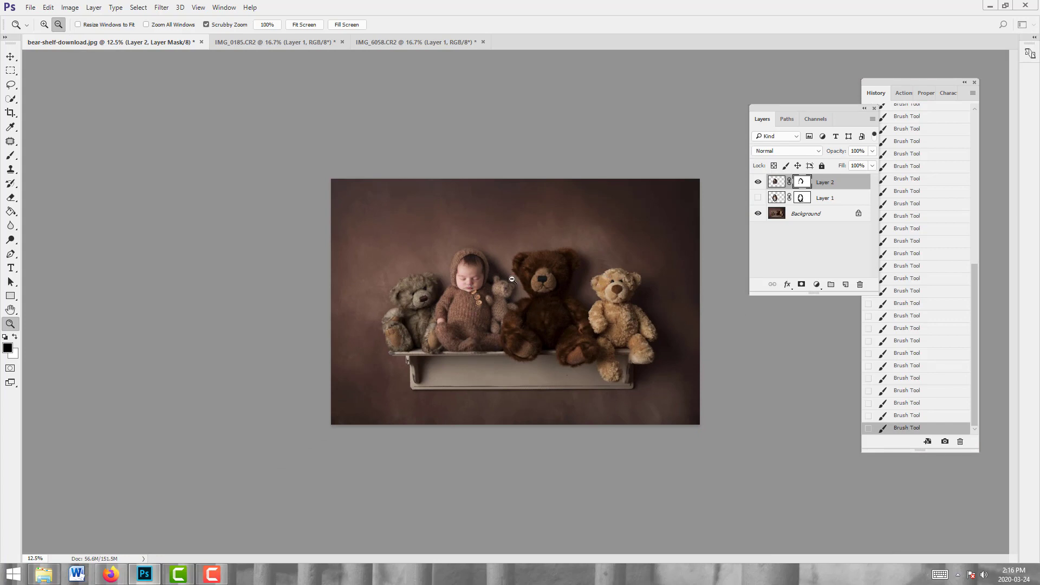
pyautogui.moveTo(512, 279); pyautogui.dragTo(530, 279)
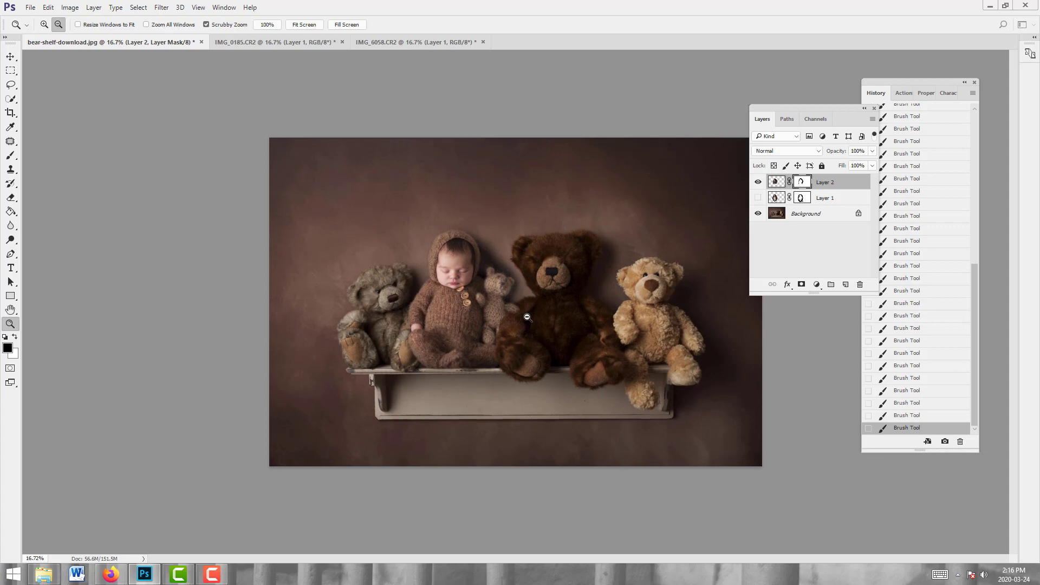
pyautogui.click(583, 274)
pyautogui.moveTo(582, 274); pyautogui.dragTo(624, 273)
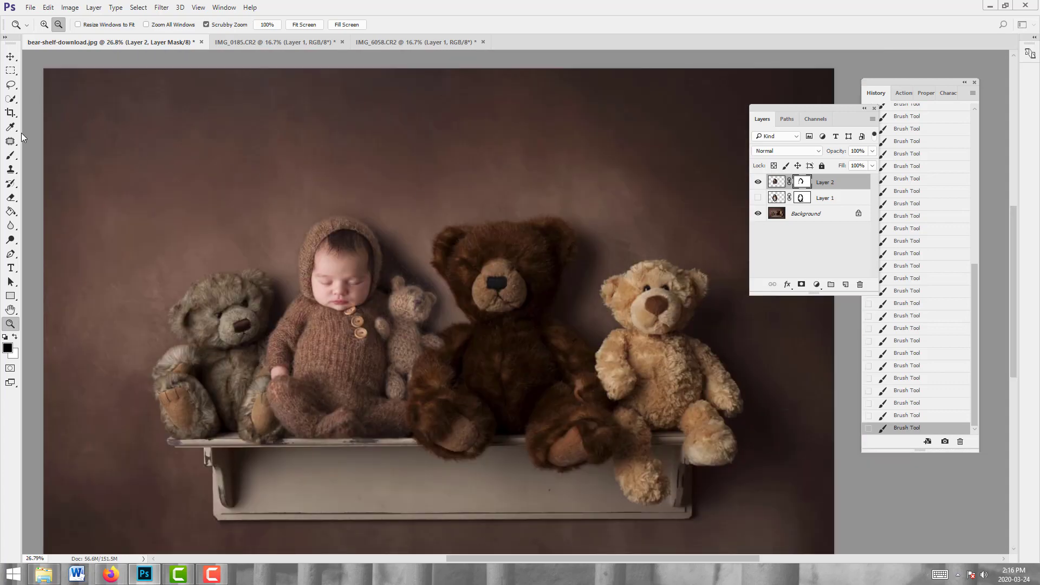
# - Touch up Layer 2's mask in white where the knitted teddy's paw meets the dark brown bear, adjusting brush opacity and flow
pyautogui.click(13, 156)
pyautogui.click(16, 338)
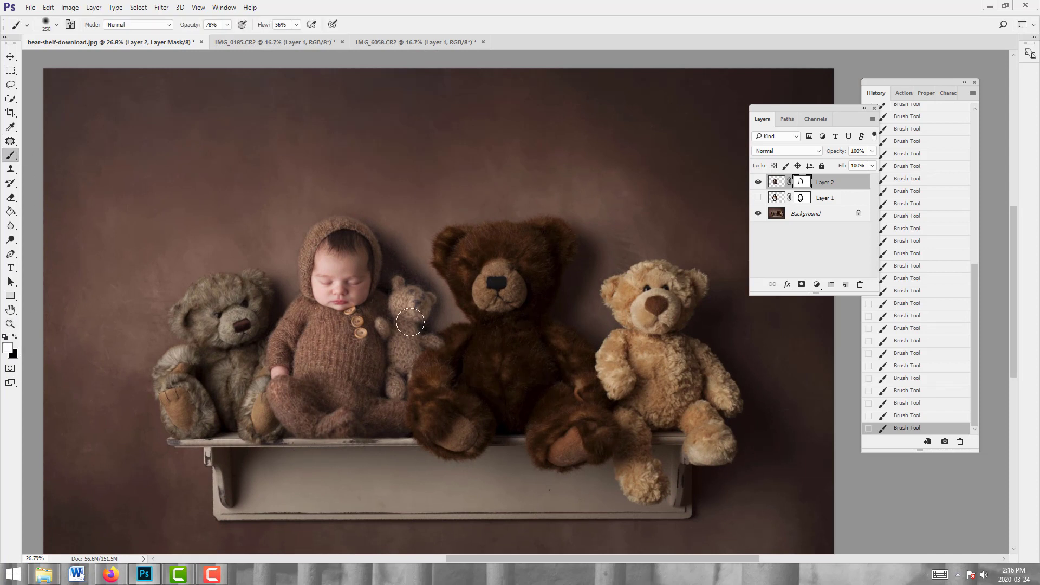
pyautogui.click(227, 27)
pyautogui.click(297, 25)
pyautogui.click(437, 325)
# - Inspect the full image from a distance and at 25% to judge how the baby blends with the backdrop
pyautogui.click(10, 324)
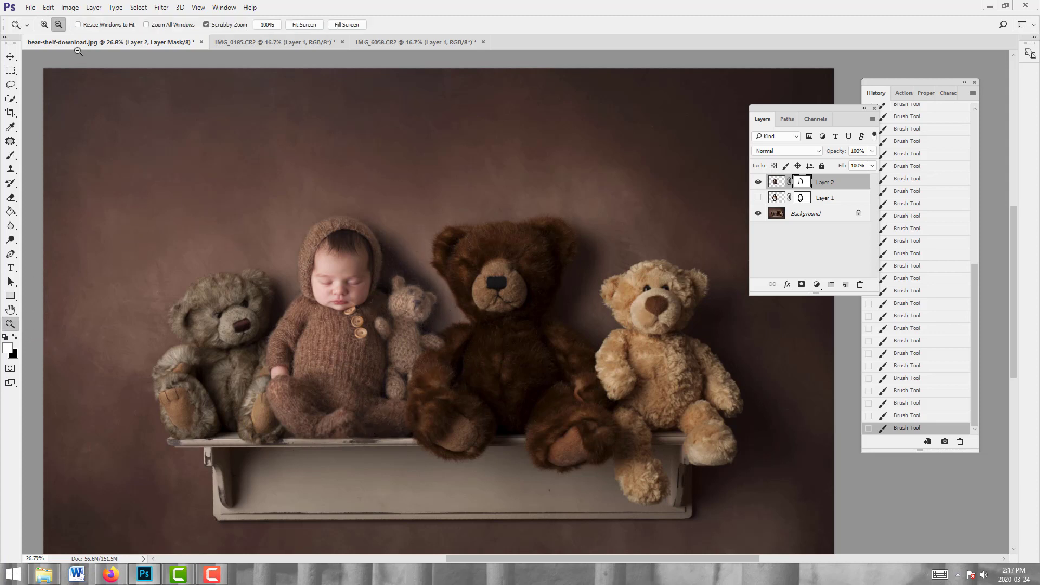
pyautogui.click(315, 188)
pyautogui.click(315, 188)
pyautogui.click(315, 188)
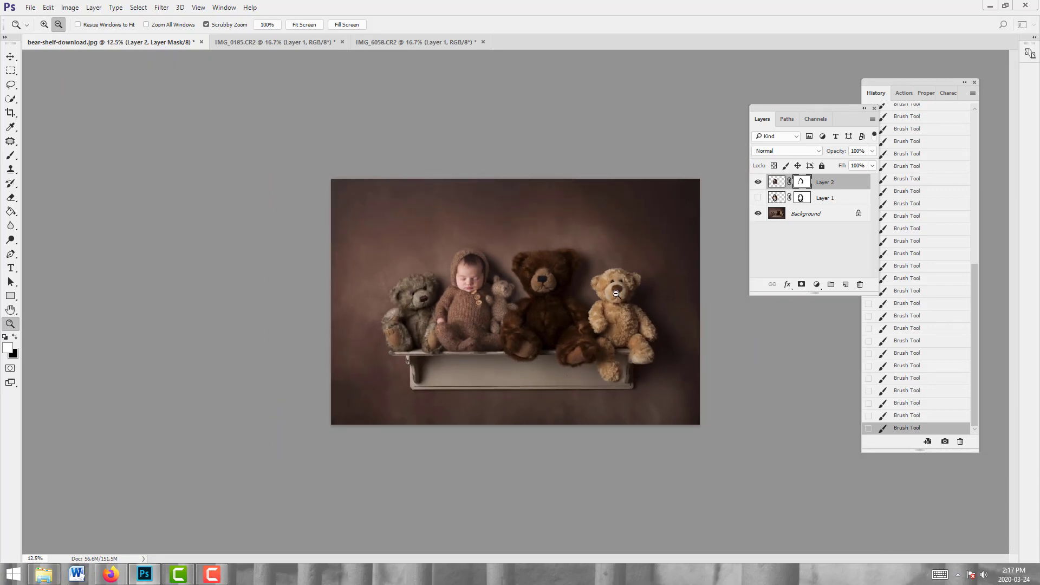
pyautogui.click(44, 25)
pyautogui.click(595, 233)
pyautogui.click(648, 246)
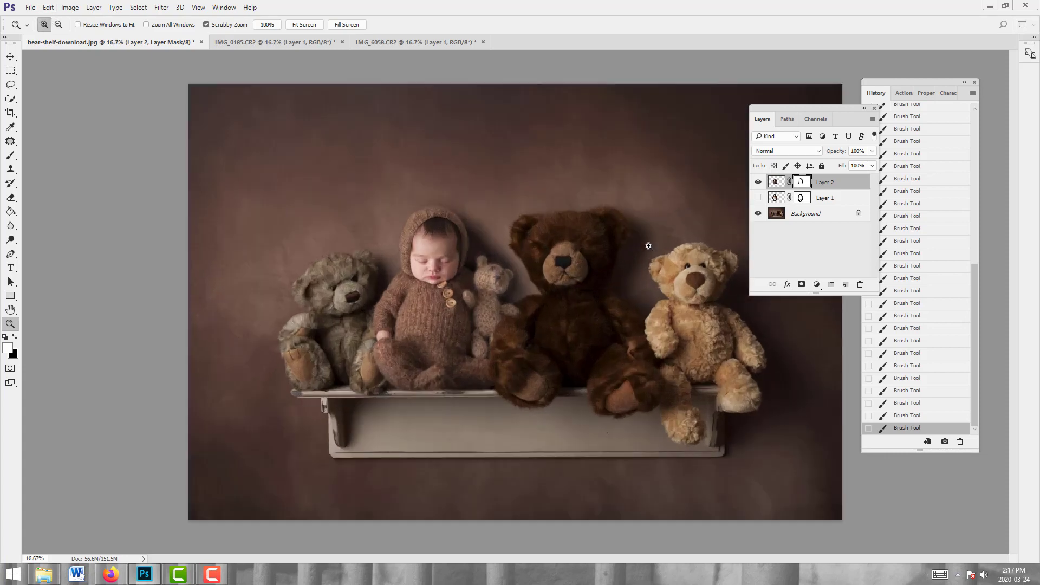
# - Warm the baby image on Layer 2 with the Camera Raw Filter, setting Temperature to +4
pyautogui.click(778, 183)
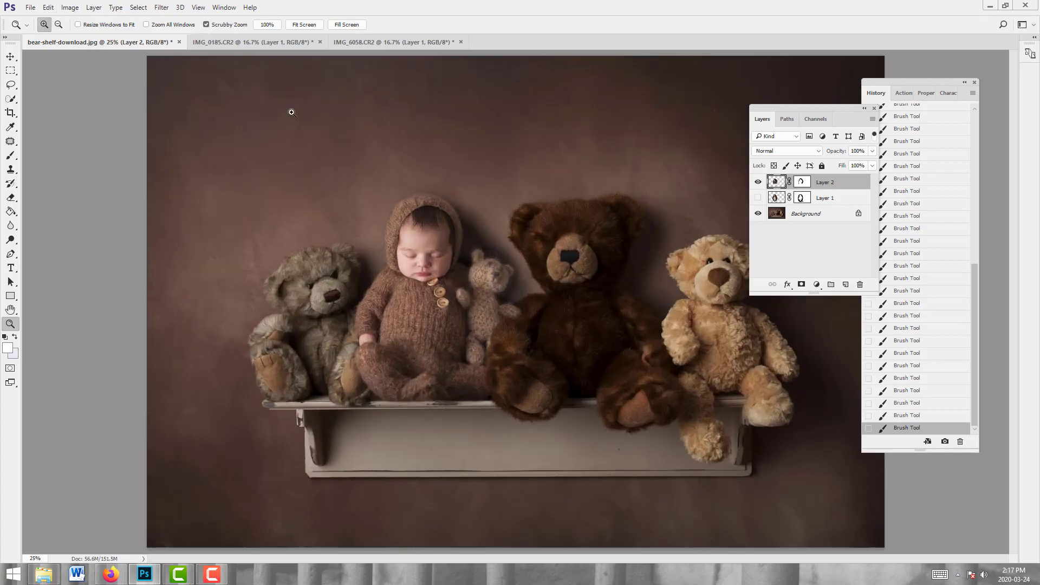
pyautogui.click(162, 7)
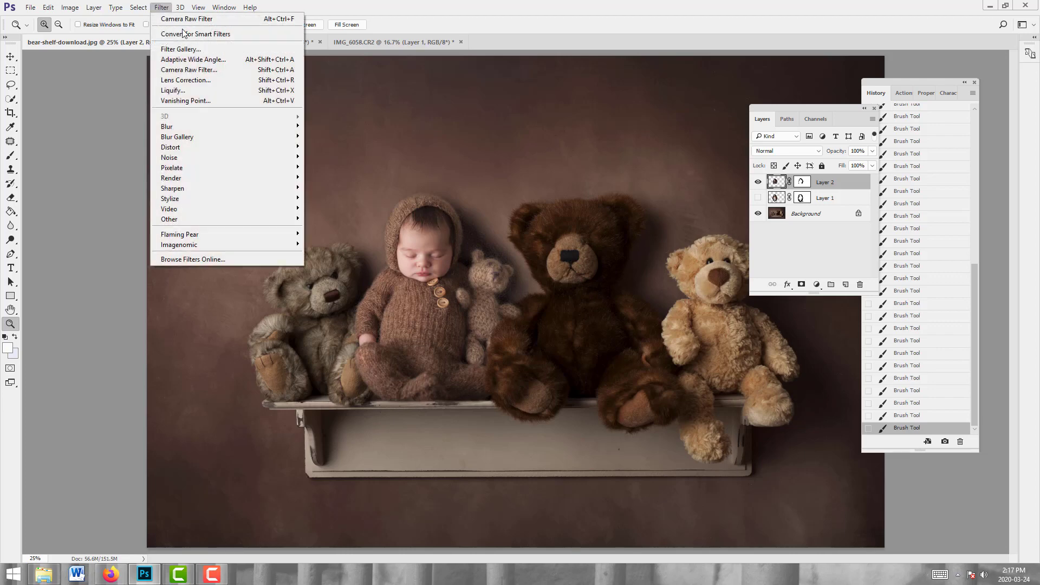
pyautogui.click(210, 70)
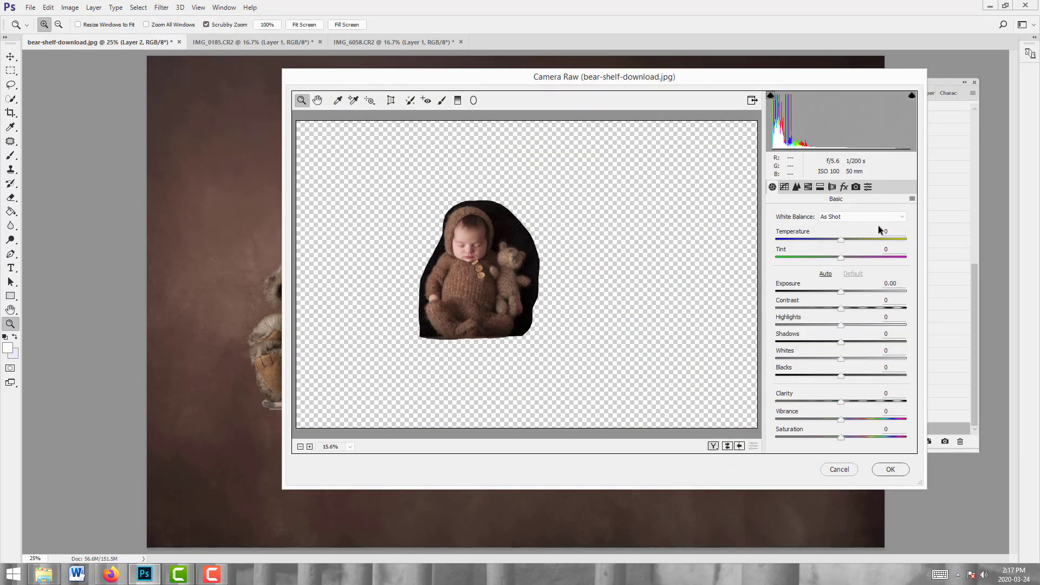
pyautogui.moveTo(840, 239); pyautogui.dragTo(842, 239)
pyautogui.press('Up')
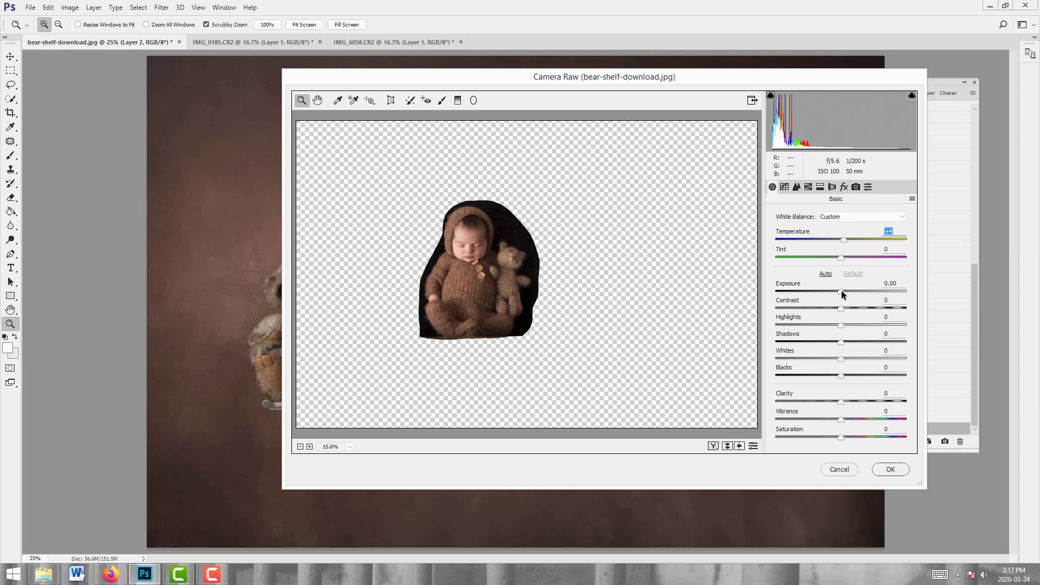
pyautogui.click(841, 291)
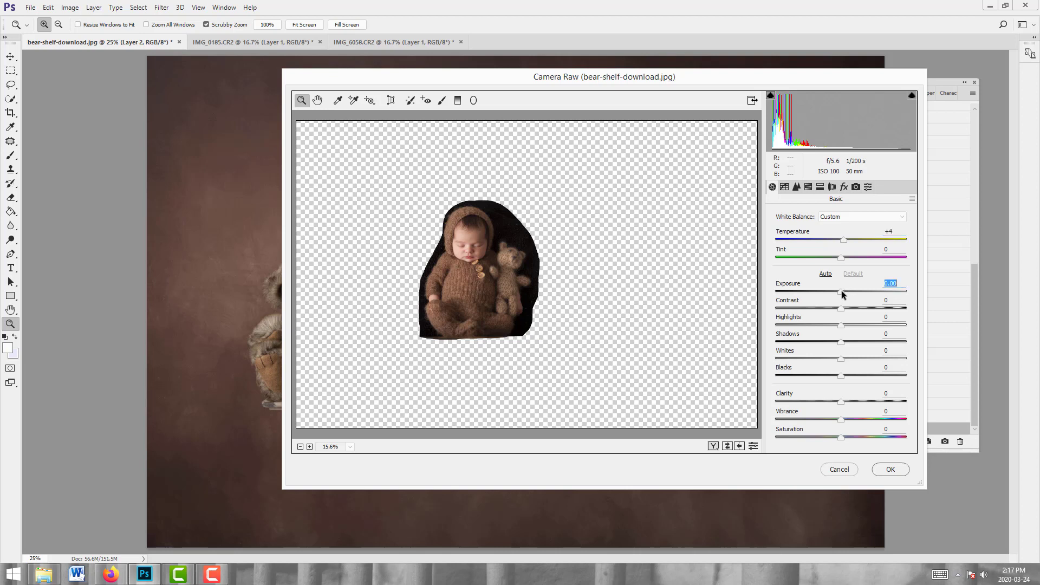
pyautogui.click(891, 469)
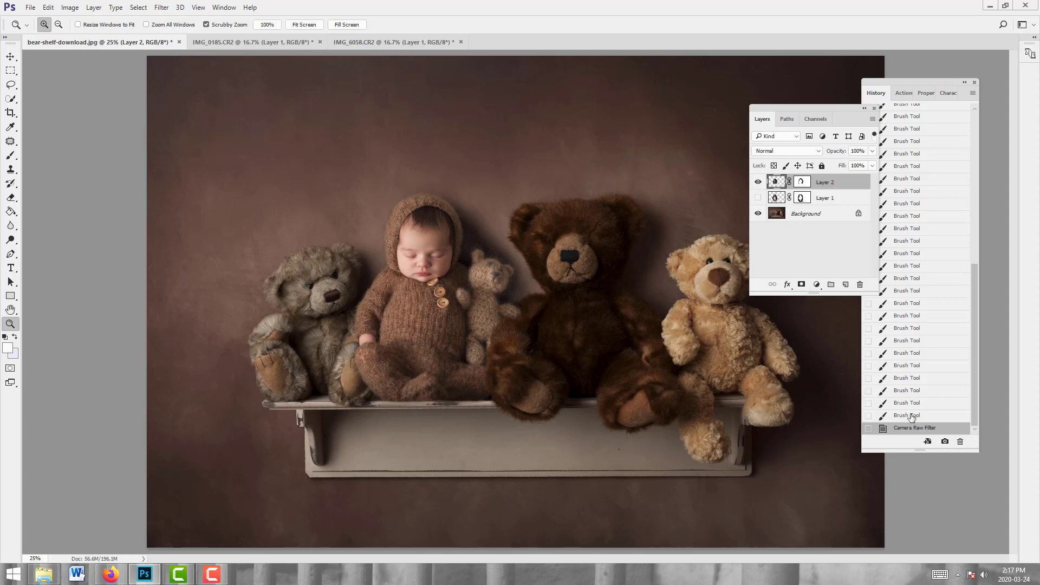
# - Compare the composite before and after the Camera Raw Filter, keeping the filtered version
pyautogui.click(912, 416)
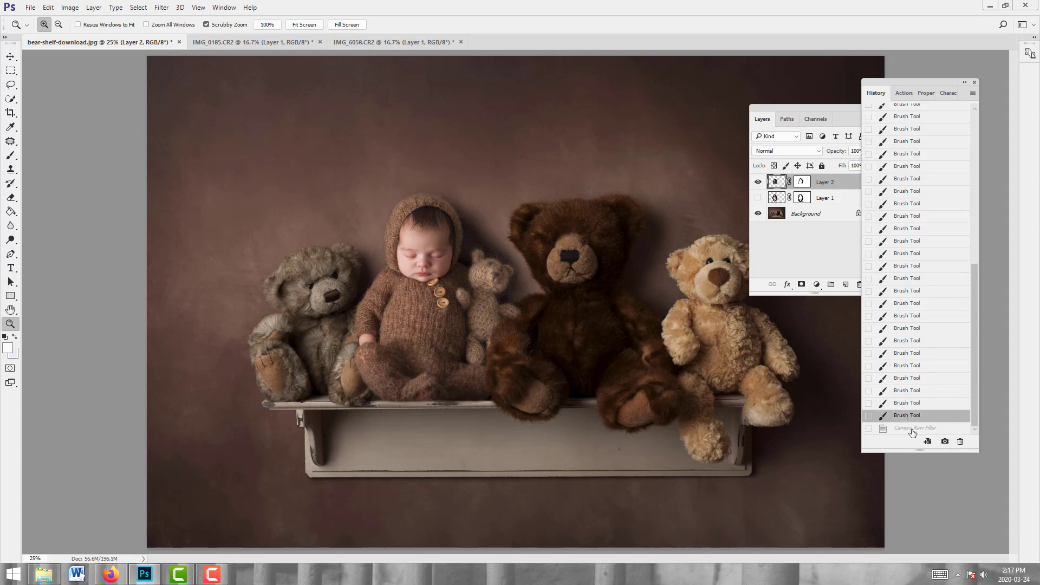
pyautogui.click(913, 429)
pyautogui.moveTo(457, 137); pyautogui.dragTo(435, 136)
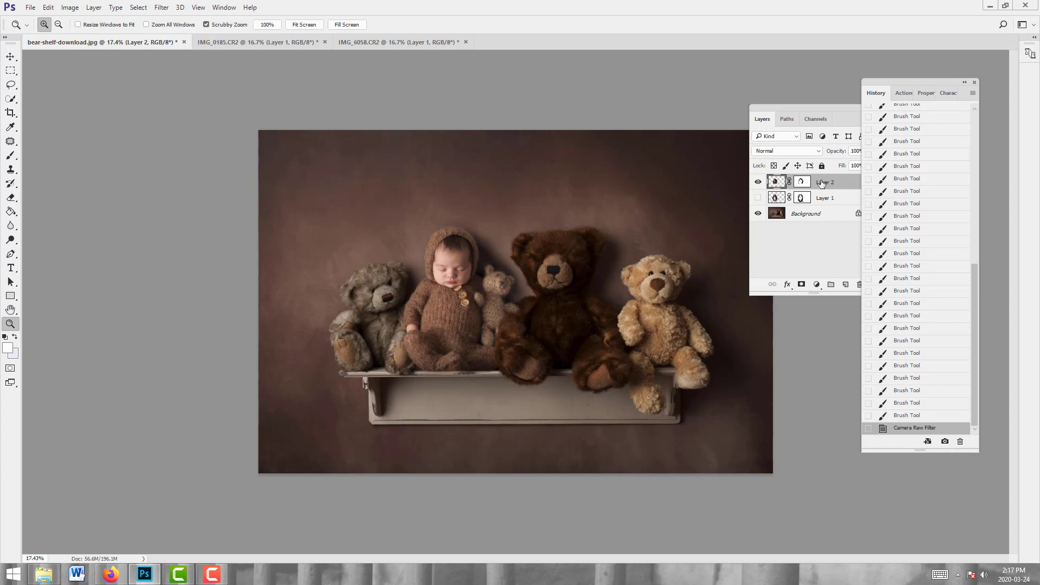
# - Add a Levels adjustment layer above Layer 2 and clip it to the baby layer
pyautogui.click(776, 181)
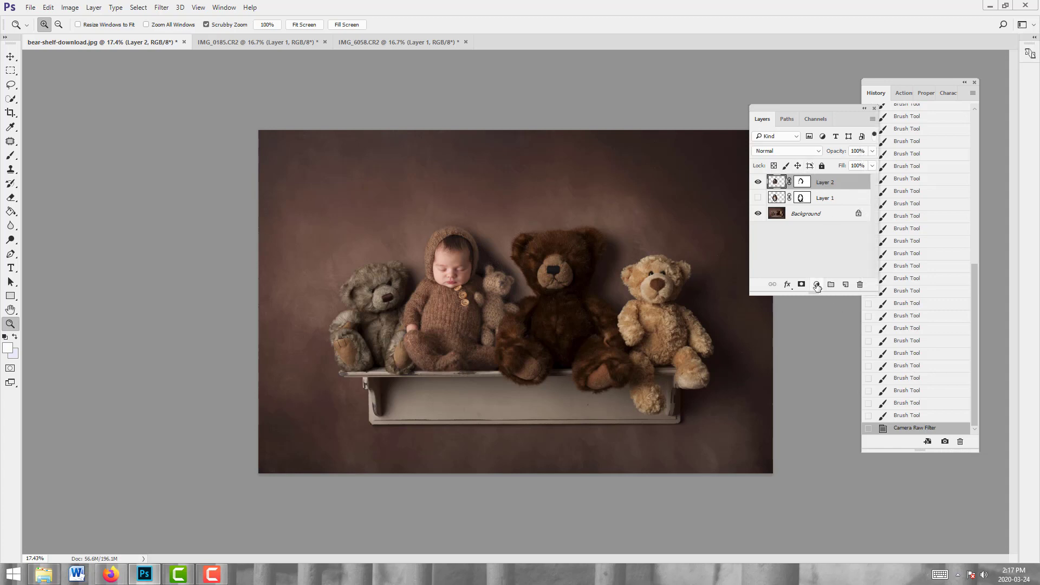
pyautogui.click(817, 285)
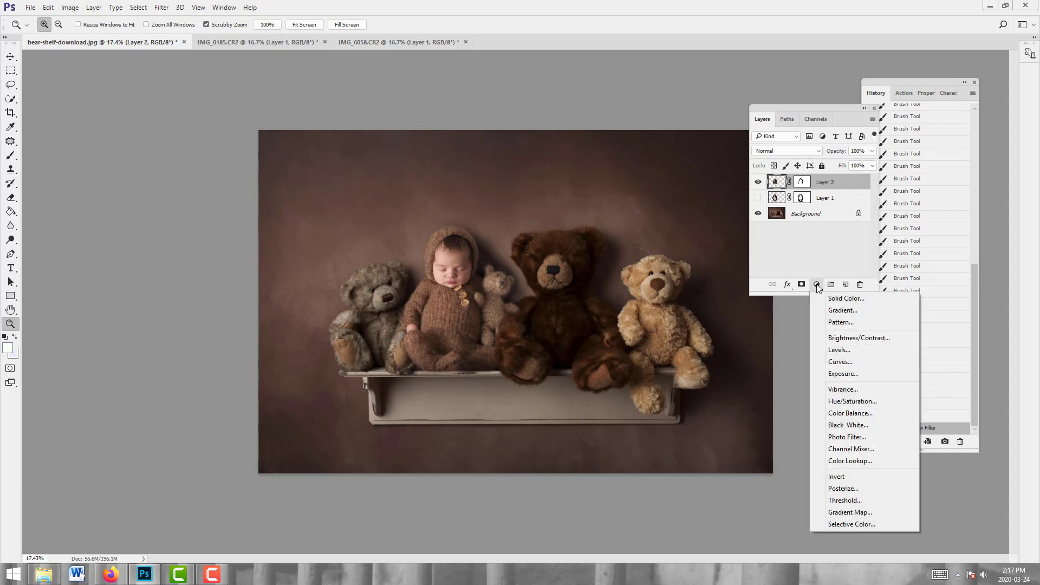
pyautogui.click(841, 351)
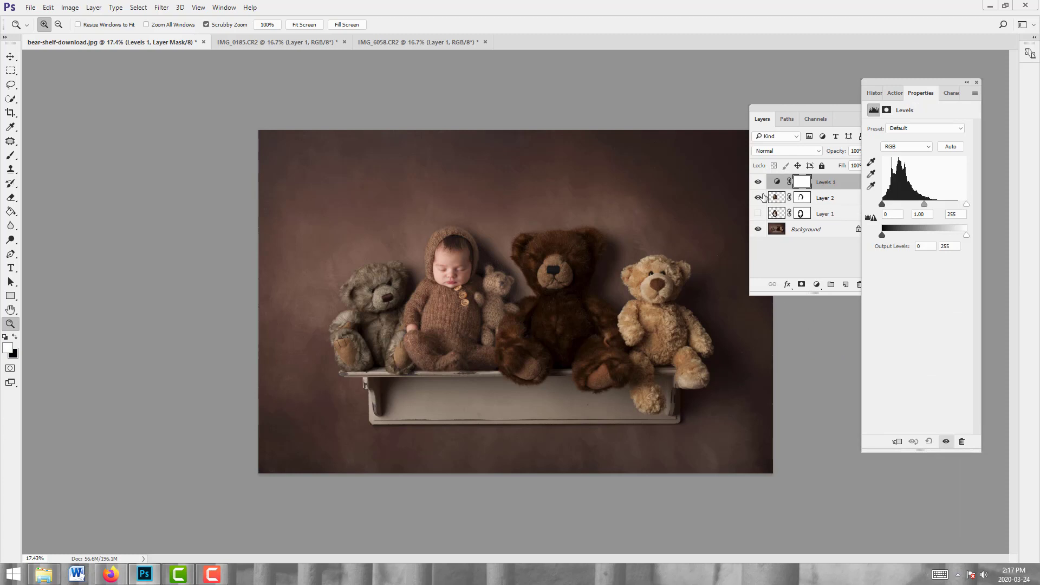
pyautogui.rightClick(830, 188)
pyautogui.click(921, 266)
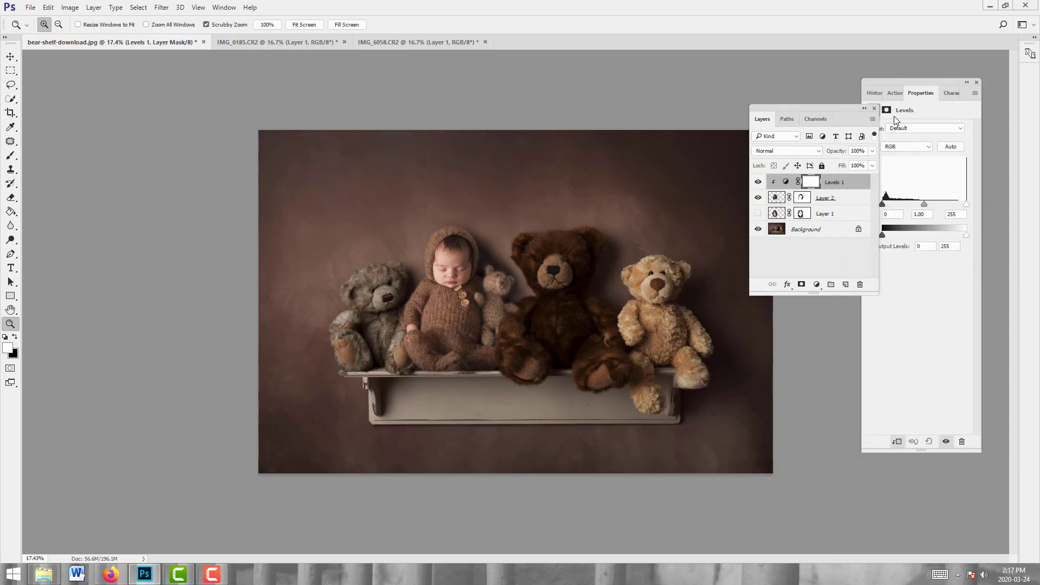
# - Set the Levels input values to 7, 1.08 and 253, and check the result on the whole composite
pyautogui.moveTo(887, 84); pyautogui.dragTo(905, 85)
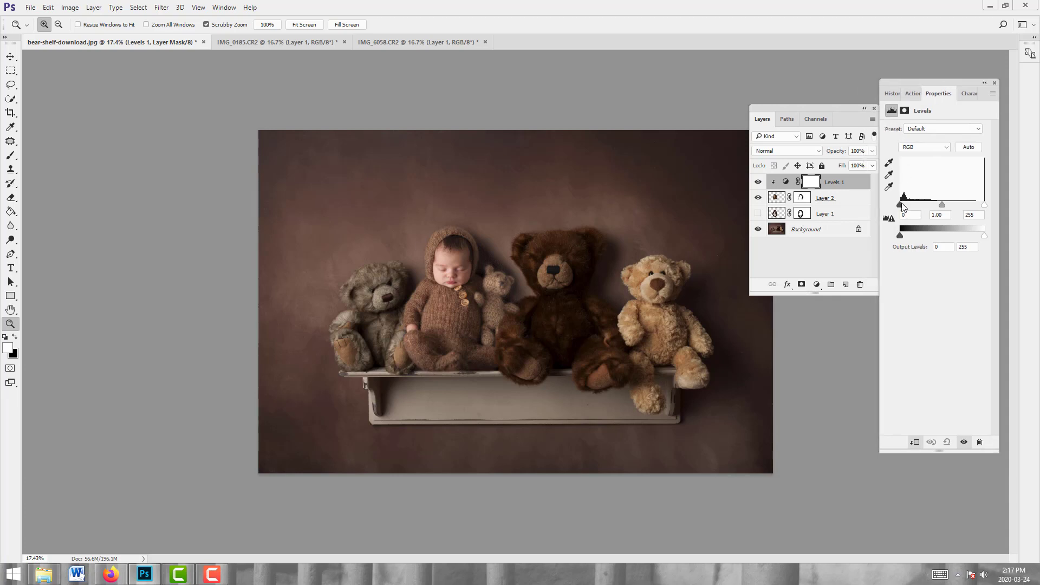
pyautogui.moveTo(901, 205); pyautogui.dragTo(904, 206)
pyautogui.moveTo(501, 191); pyautogui.dragTo(478, 193)
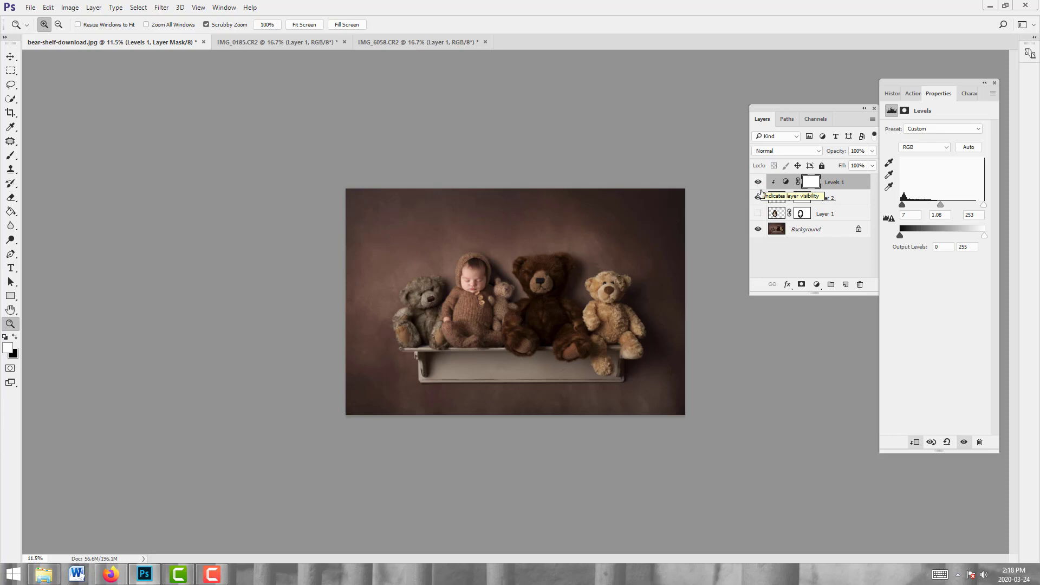
pyautogui.click(211, 575)
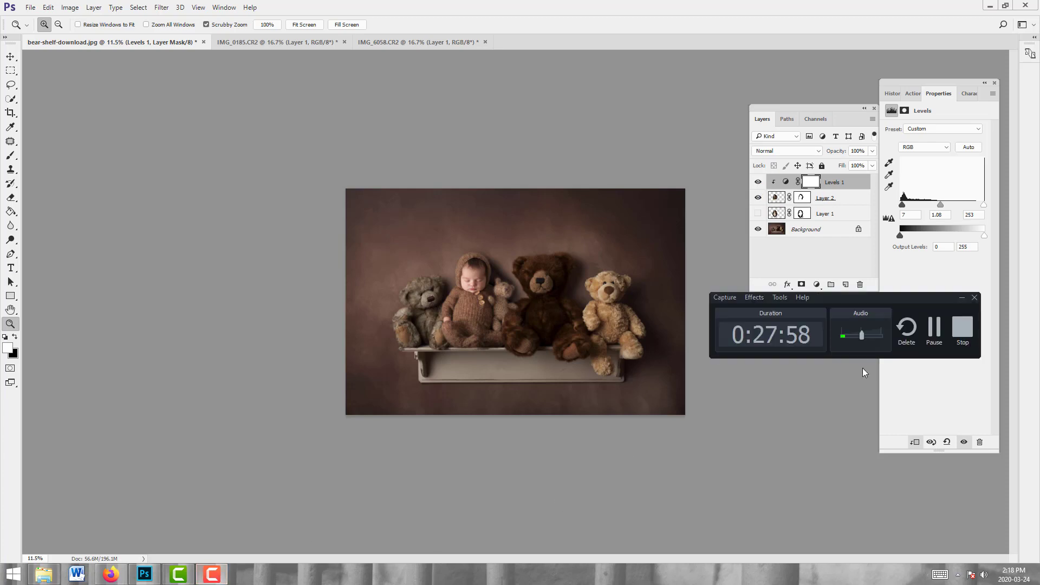